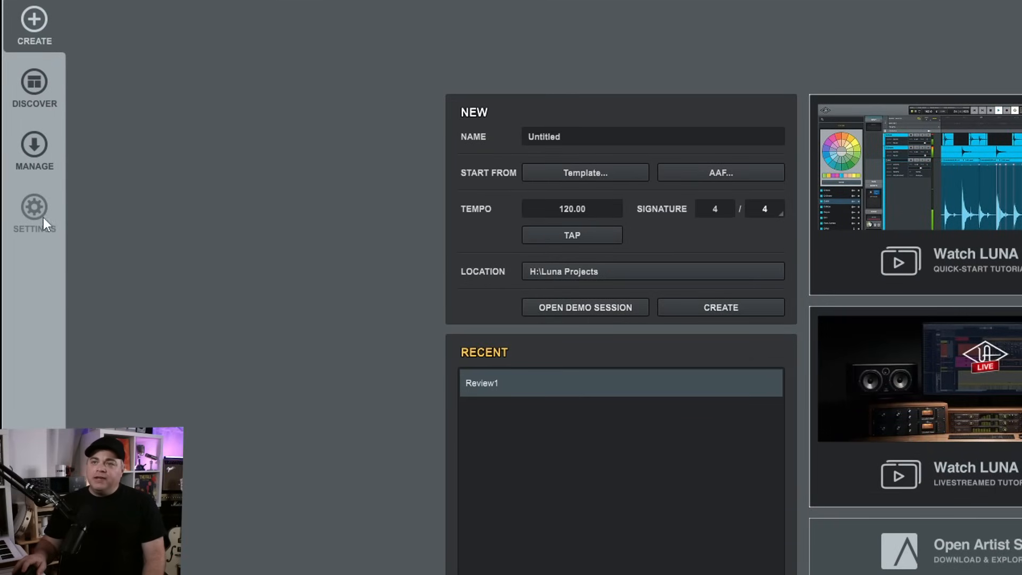
Choose ASIO as the audio device in the hardware settings and review the I/O settings.
click(29, 158)
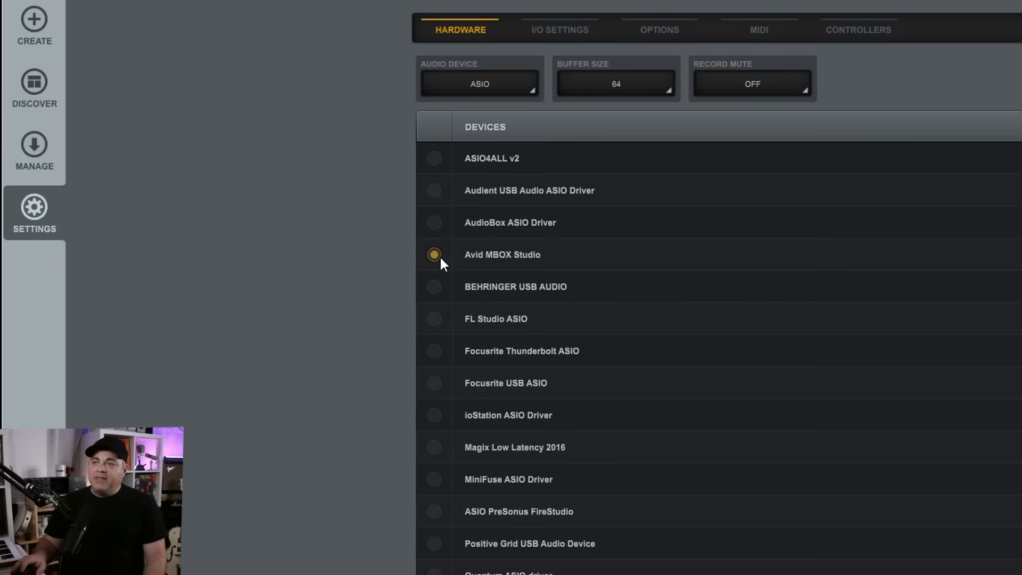
click(474, 87)
click(478, 123)
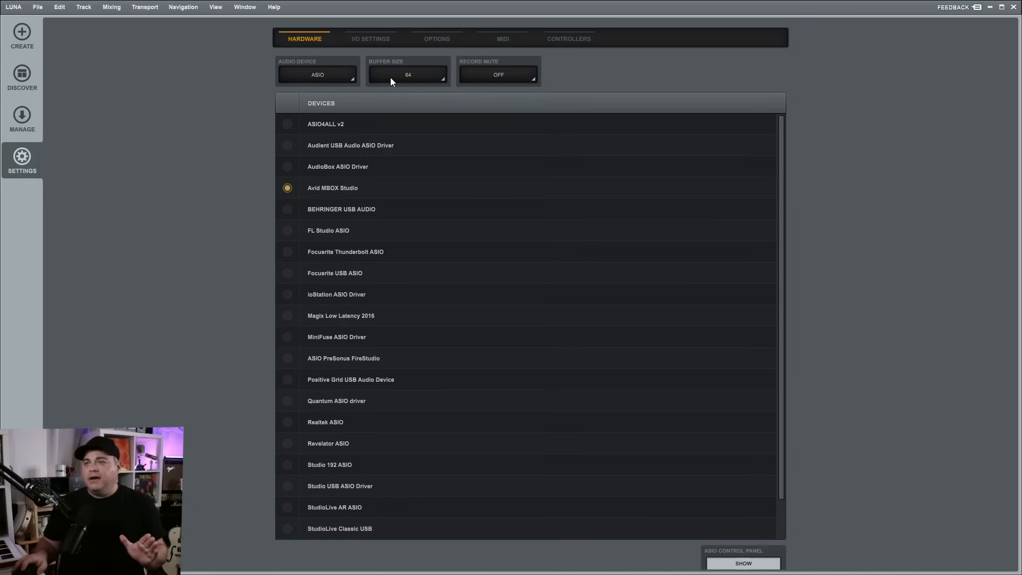
click(373, 42)
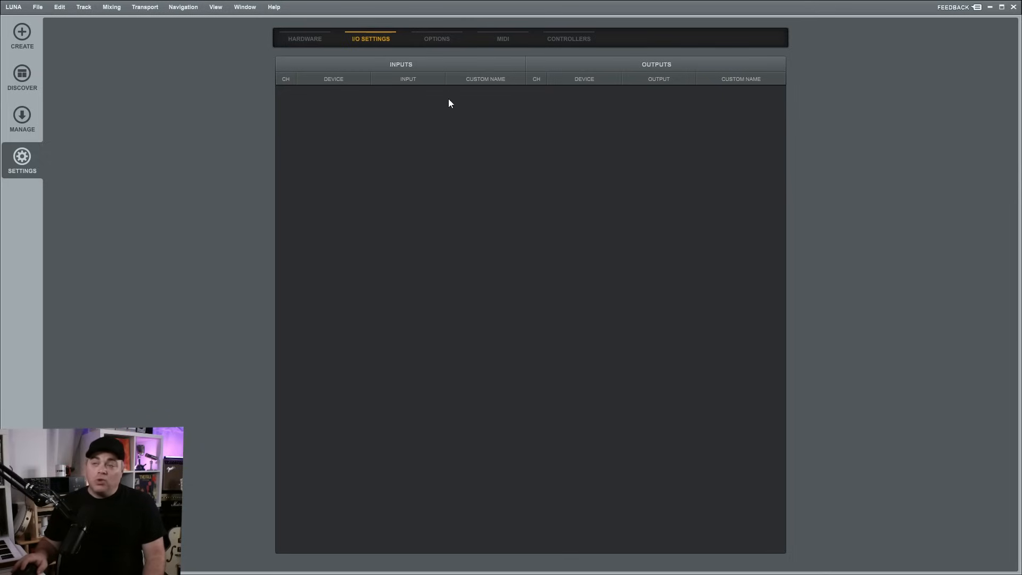
click(310, 39)
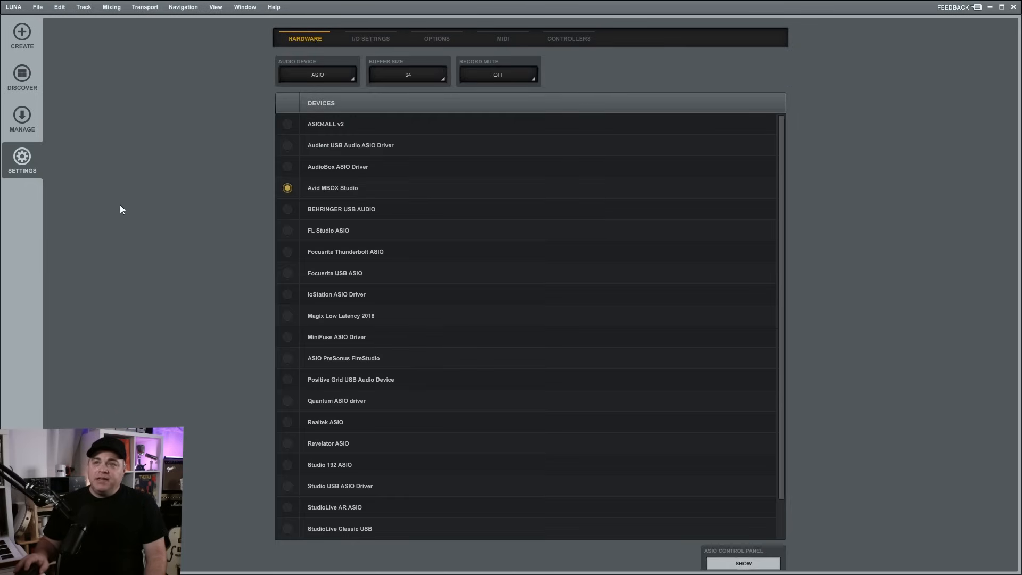
Create a new session named Test.
click(23, 33)
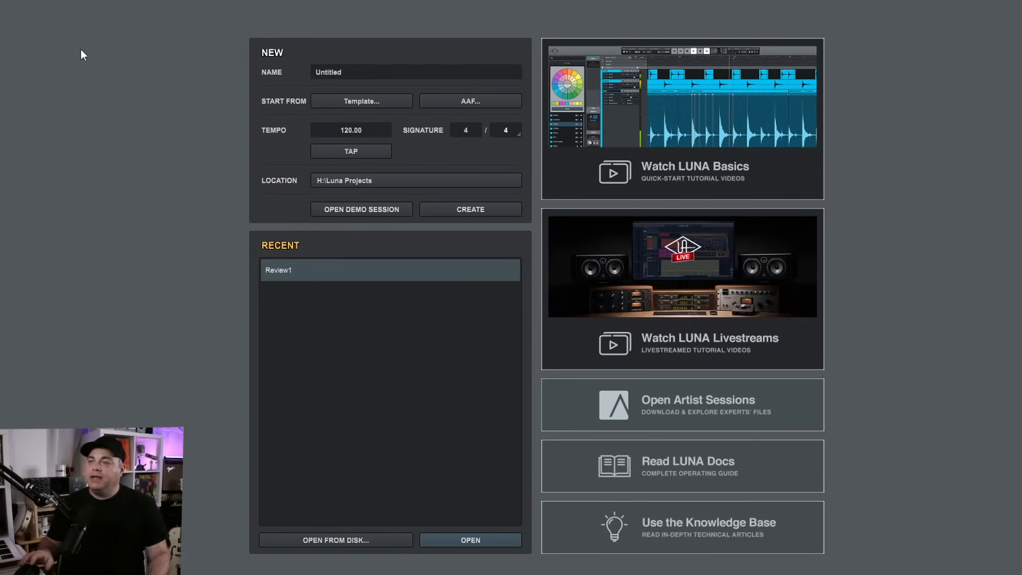
click(362, 70)
text(Test)
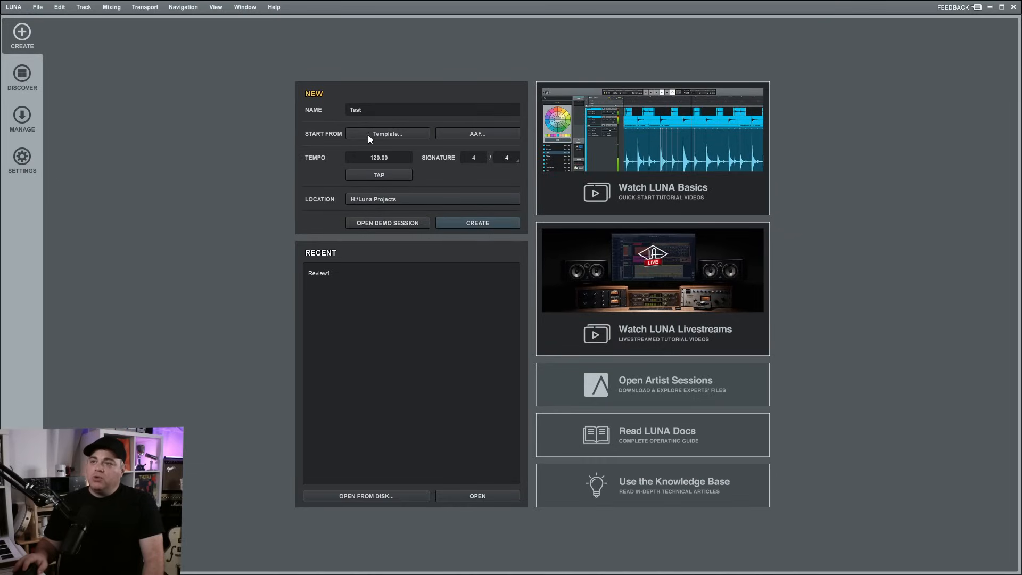
click(479, 222)
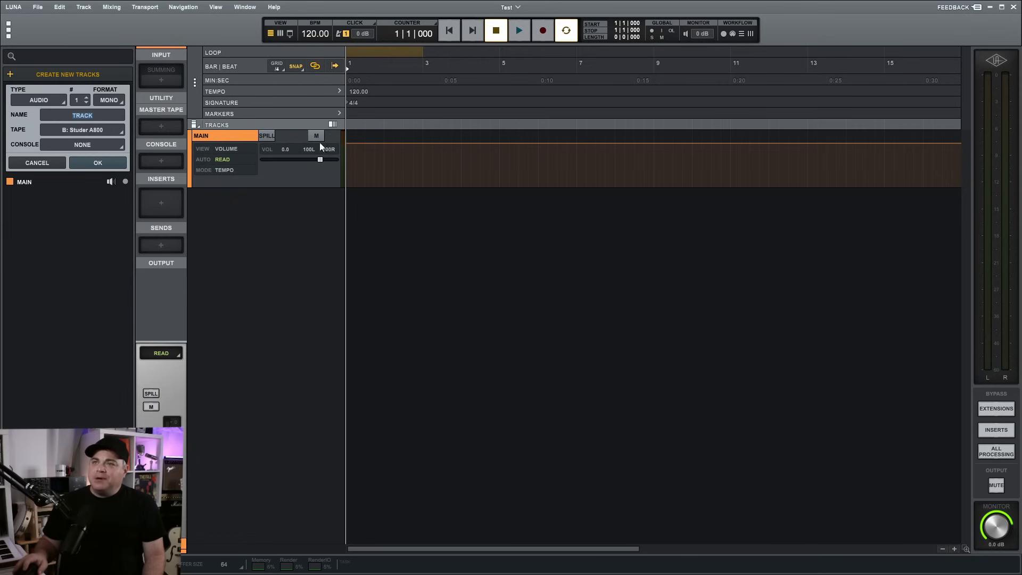
Hide the Browser section of the session window.
click(215, 6)
mouse_move(221, 21)
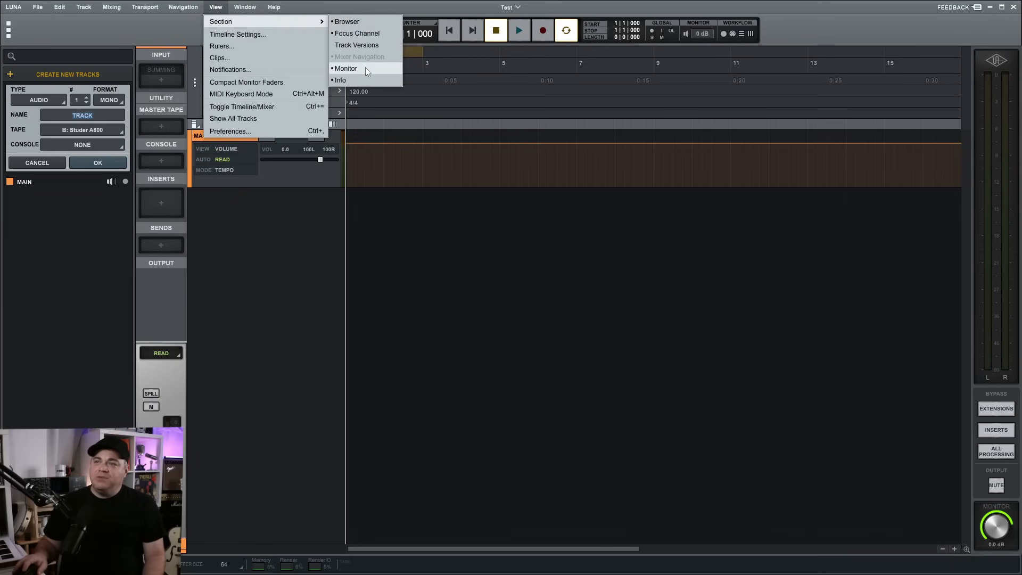
click(350, 24)
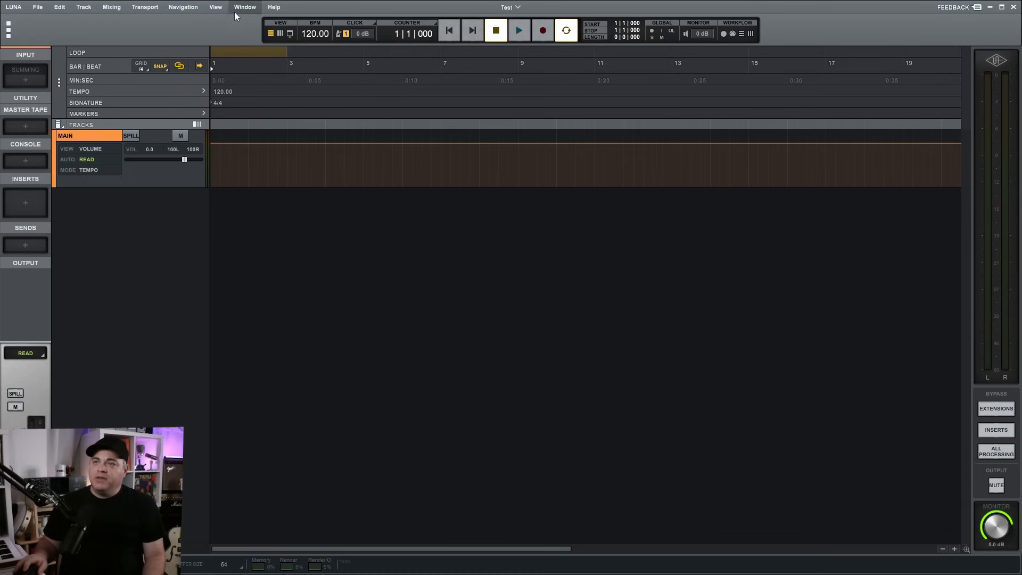
Hide the Focus Channel section beside the tracks.
click(215, 7)
mouse_move(236, 27)
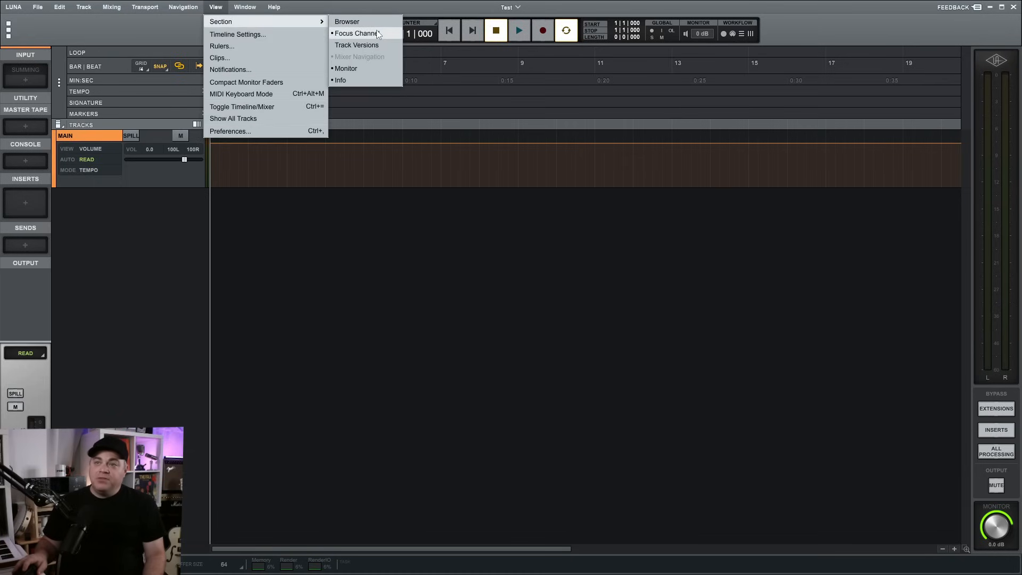
click(362, 33)
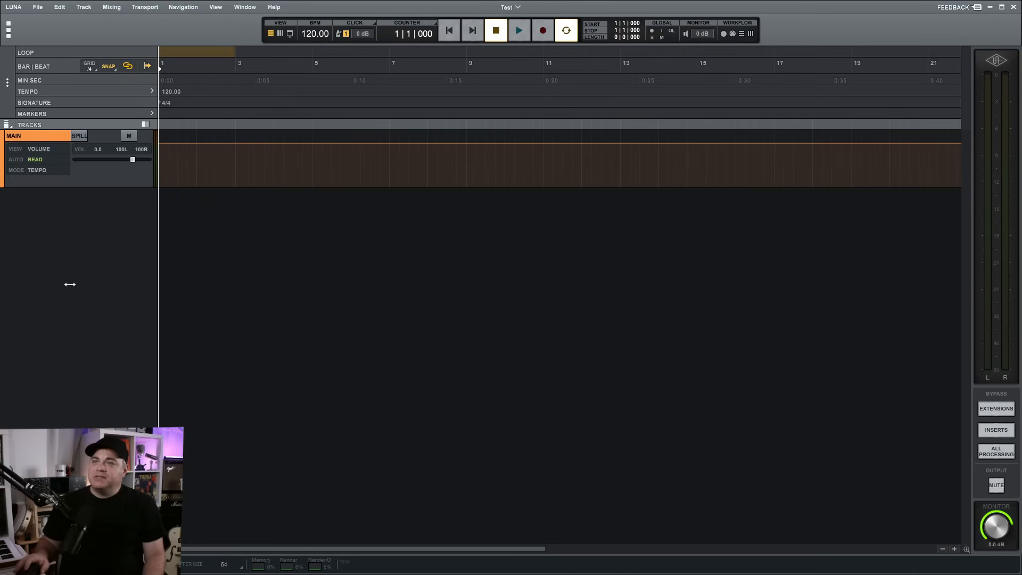
Show the Focus Channel section again.
click(213, 8)
mouse_move(274, 7)
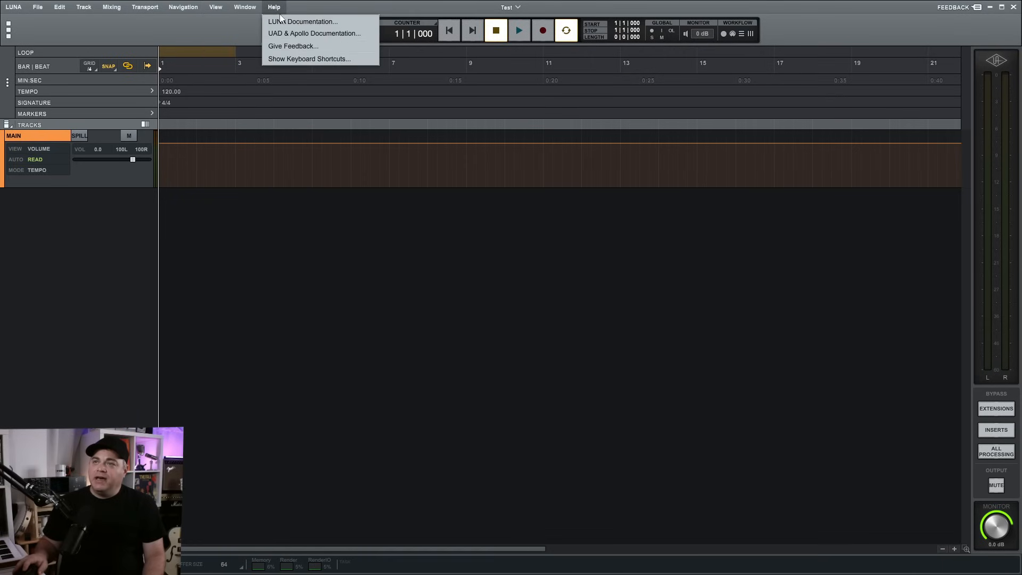
click(215, 7)
click(215, 7)
mouse_move(325, 26)
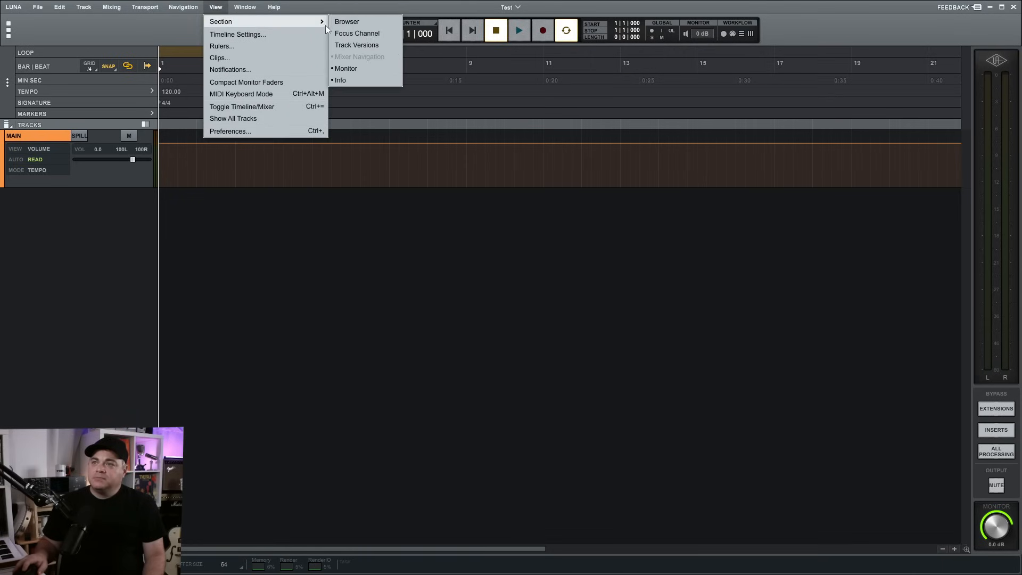
click(357, 33)
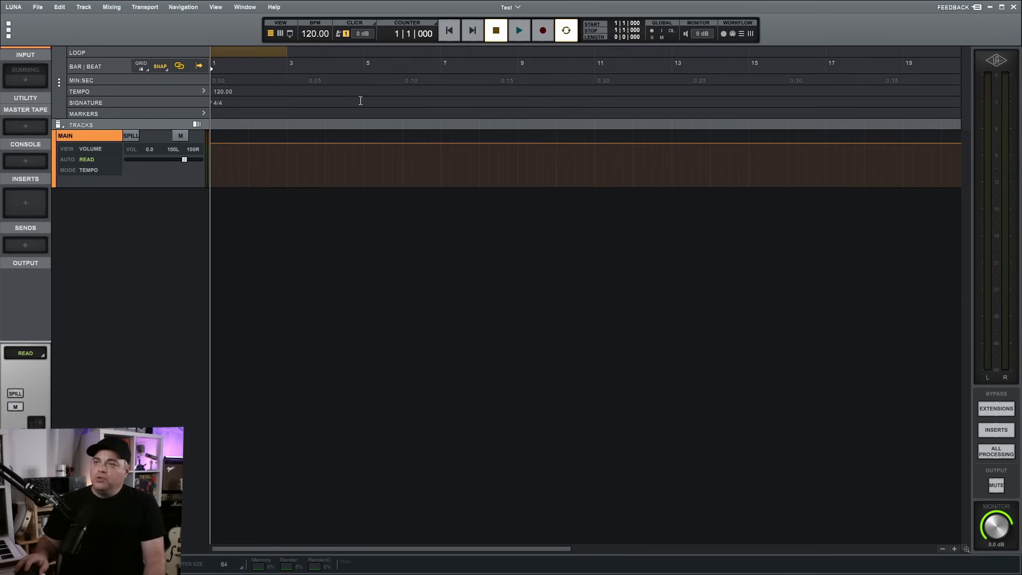
Hide the Loop, Signature and Tempo rulers through the timeline settings, and close the settings.
click(60, 80)
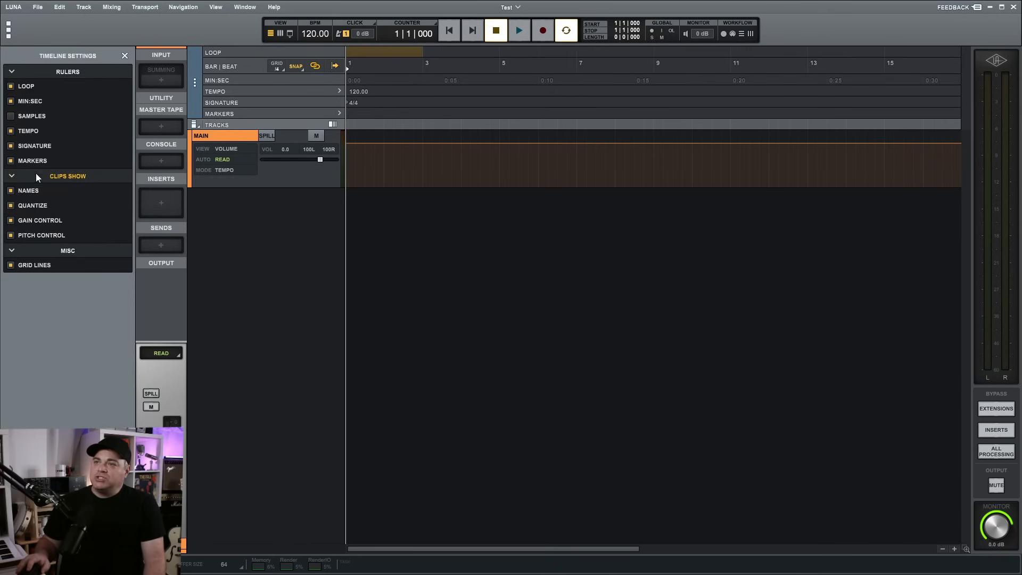
click(11, 86)
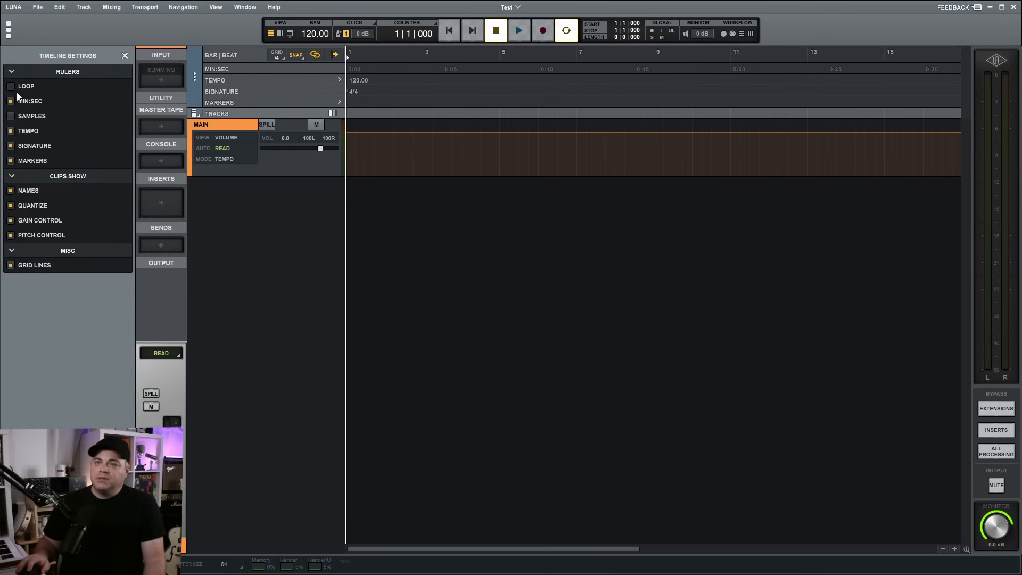
click(11, 146)
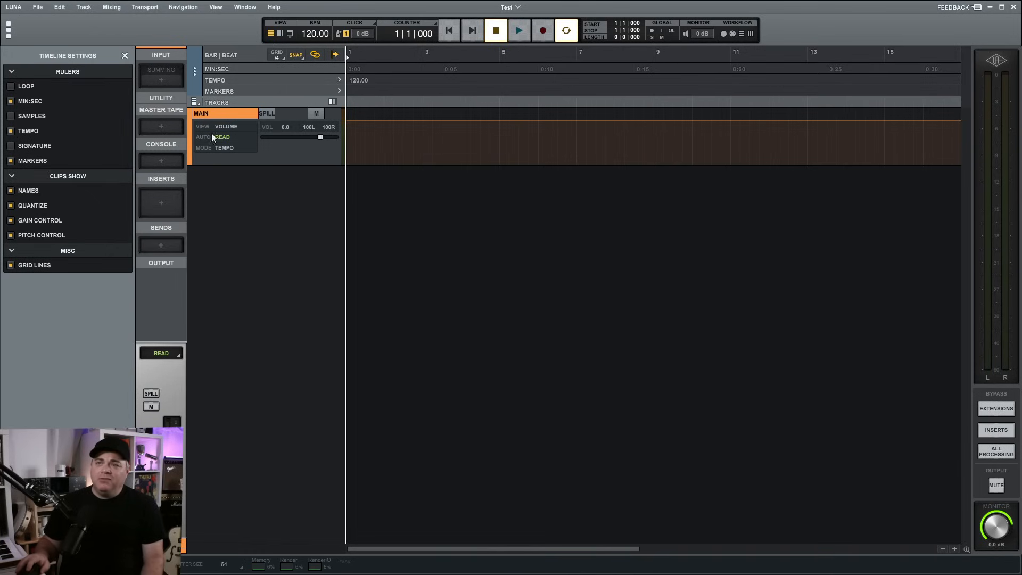
click(11, 130)
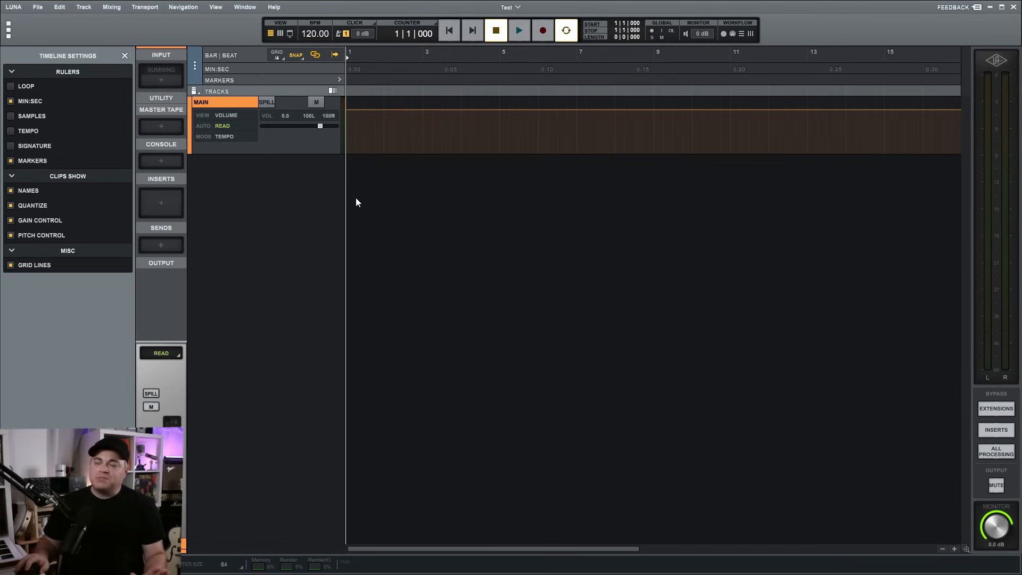
click(124, 55)
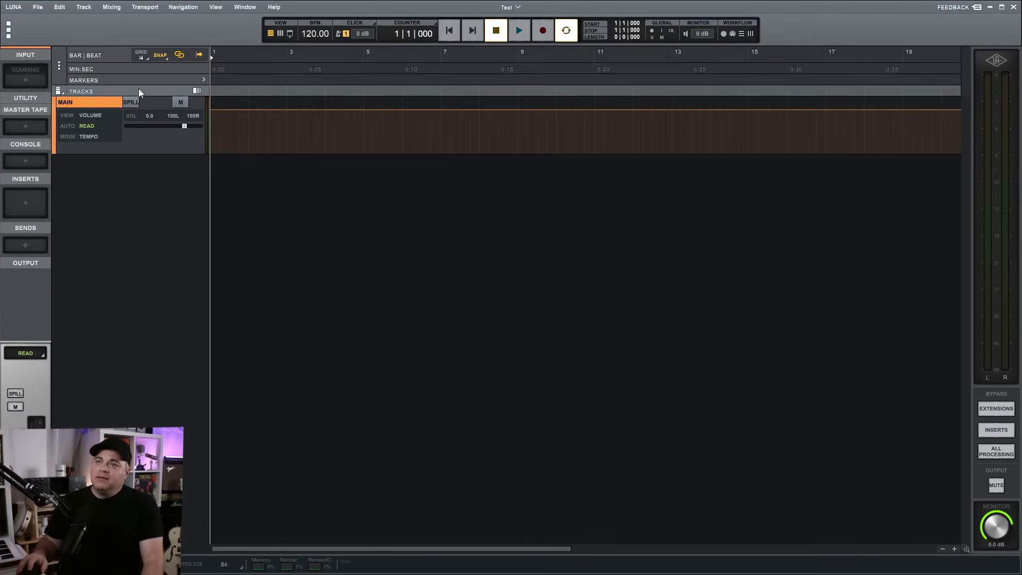
Add a new instrument track and load the Universal Audio Shape plug-in on it.
click(85, 8)
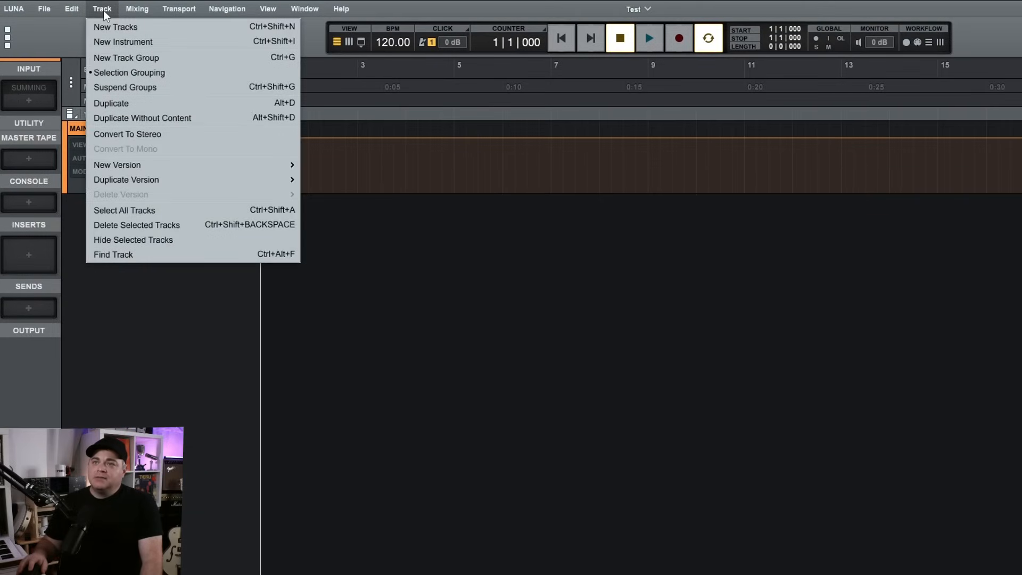
click(123, 42)
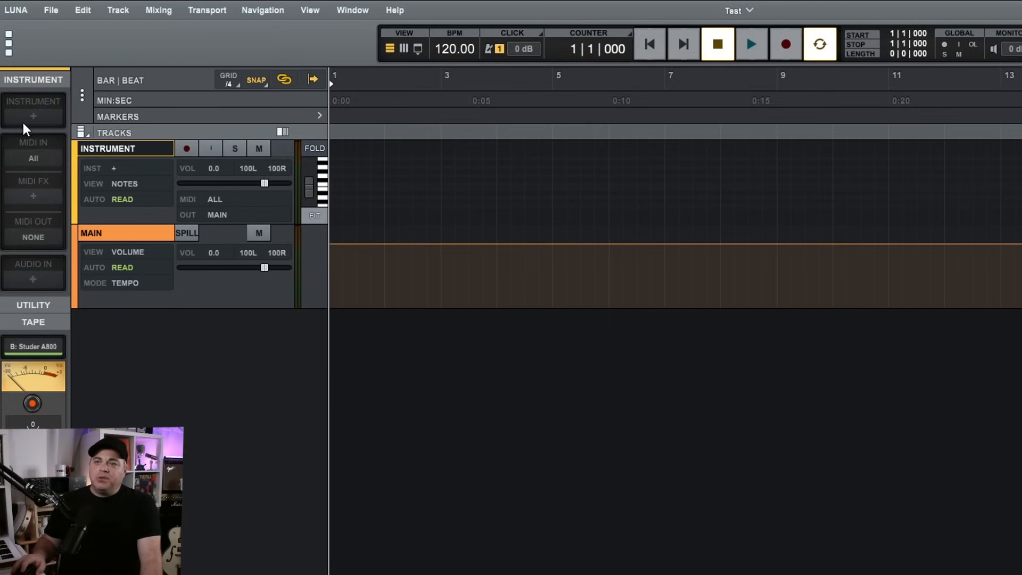
click(27, 116)
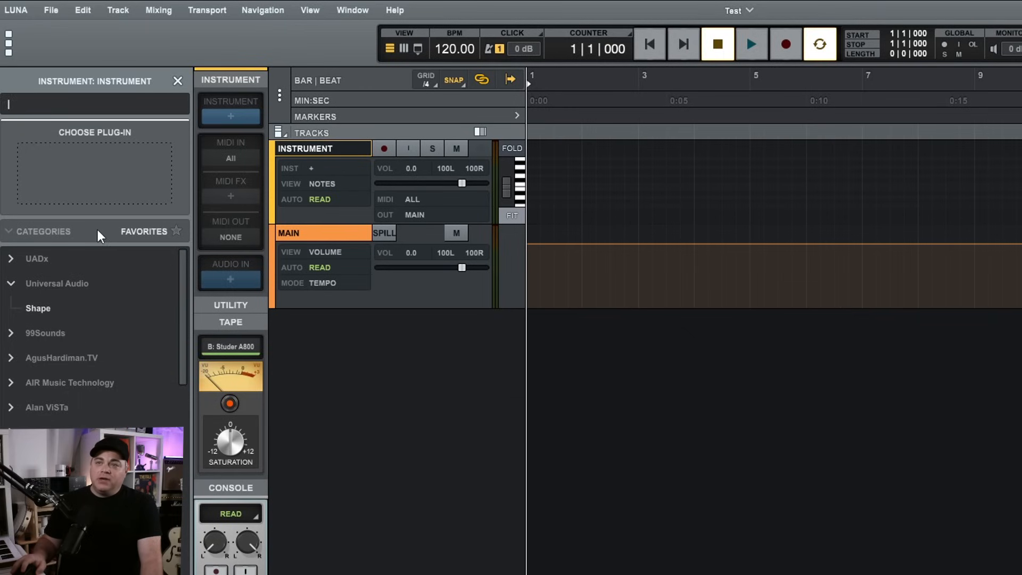
click(144, 231)
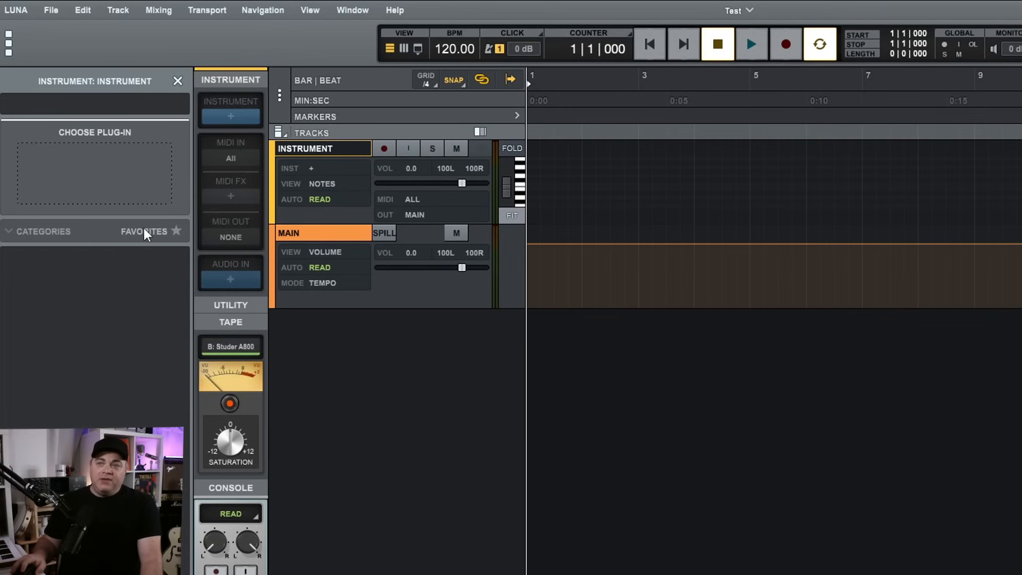
click(38, 232)
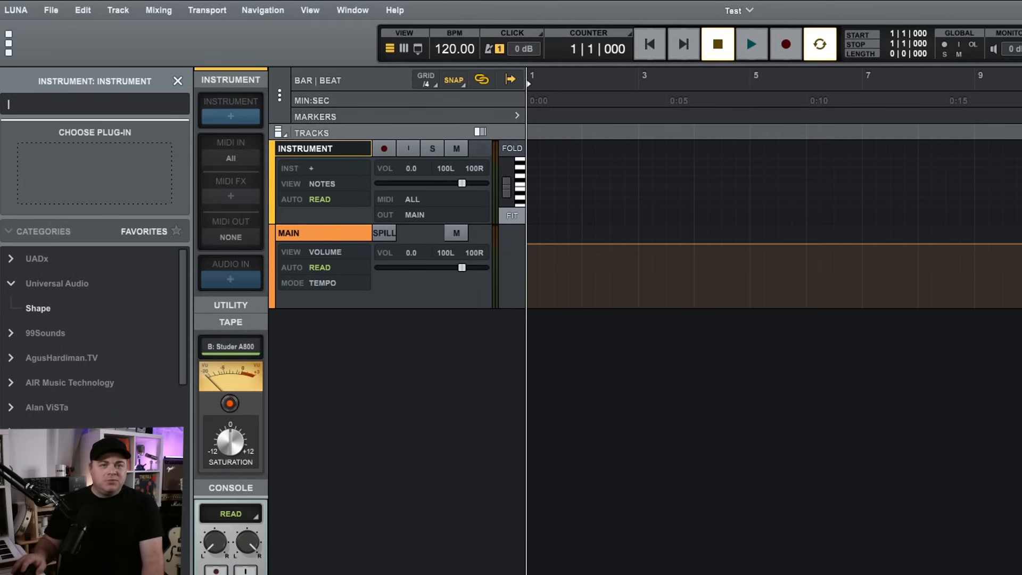
double_click(37, 309)
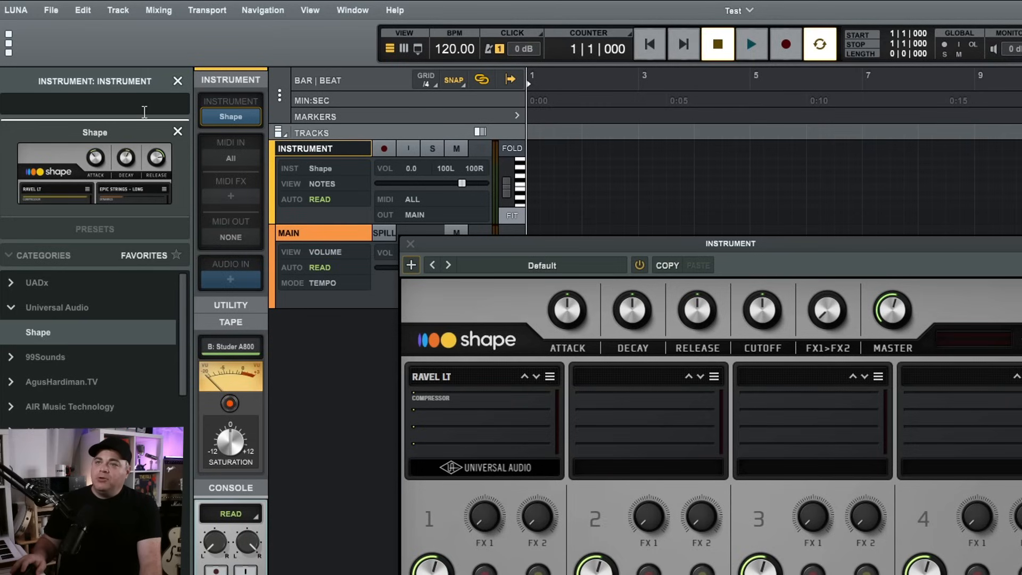
click(177, 81)
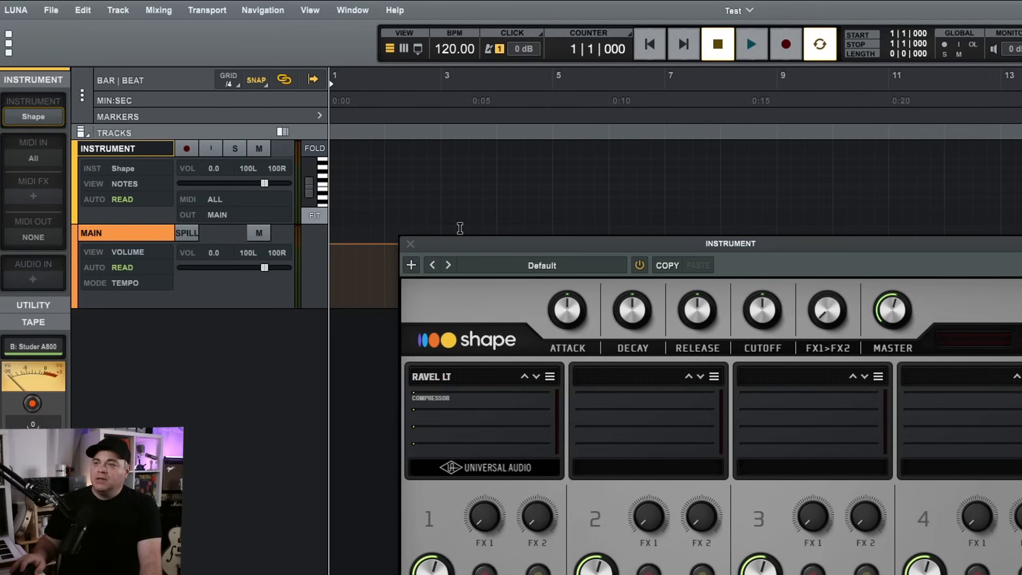
Load the Vinyl Hip-Hop Kit preset from the Drums category into the Shape instrument.
click(567, 262)
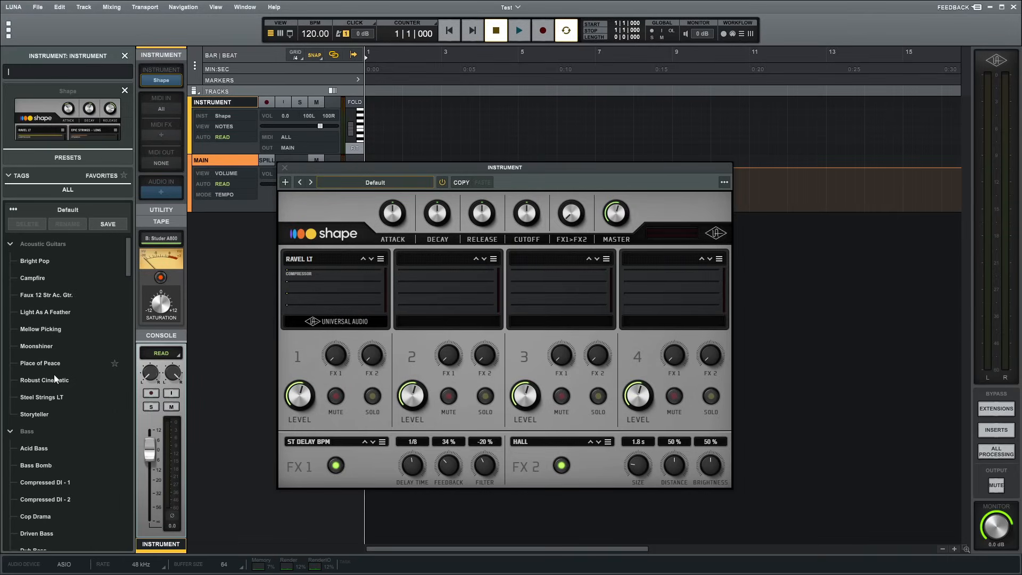
scroll(62, 394, down, 3)
scroll(61, 399, down, 18)
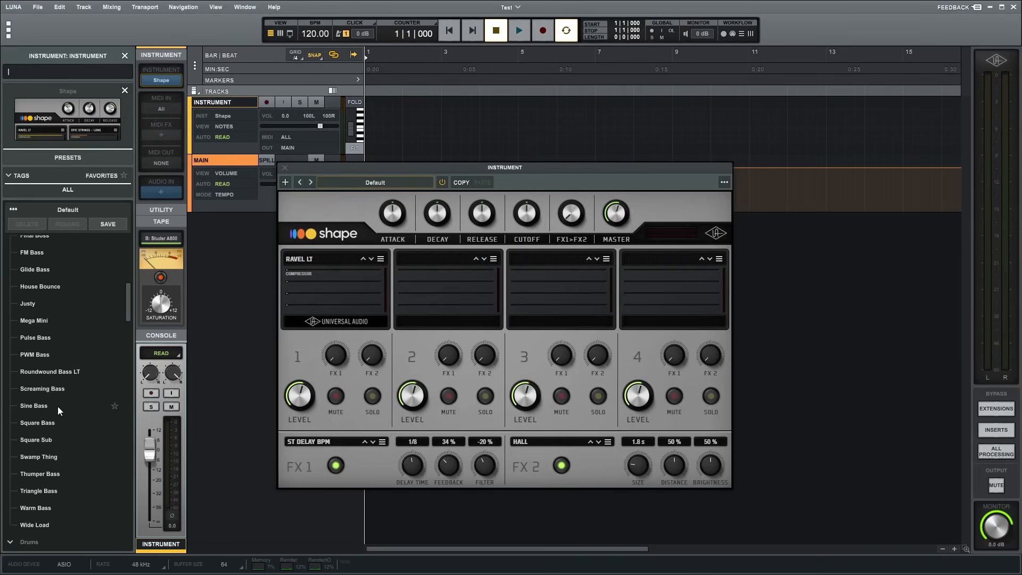
scroll(56, 429, down, 3)
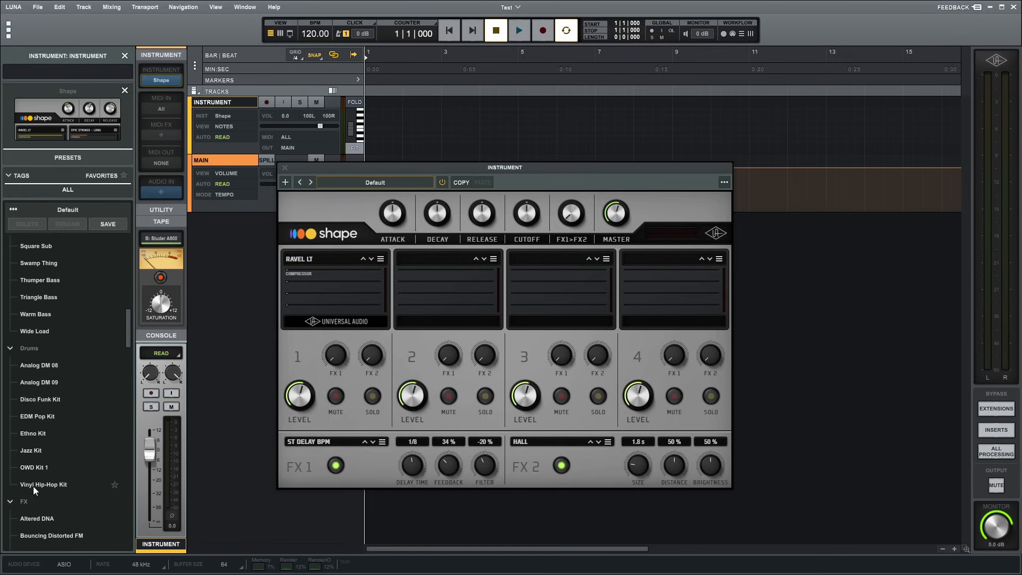
click(49, 483)
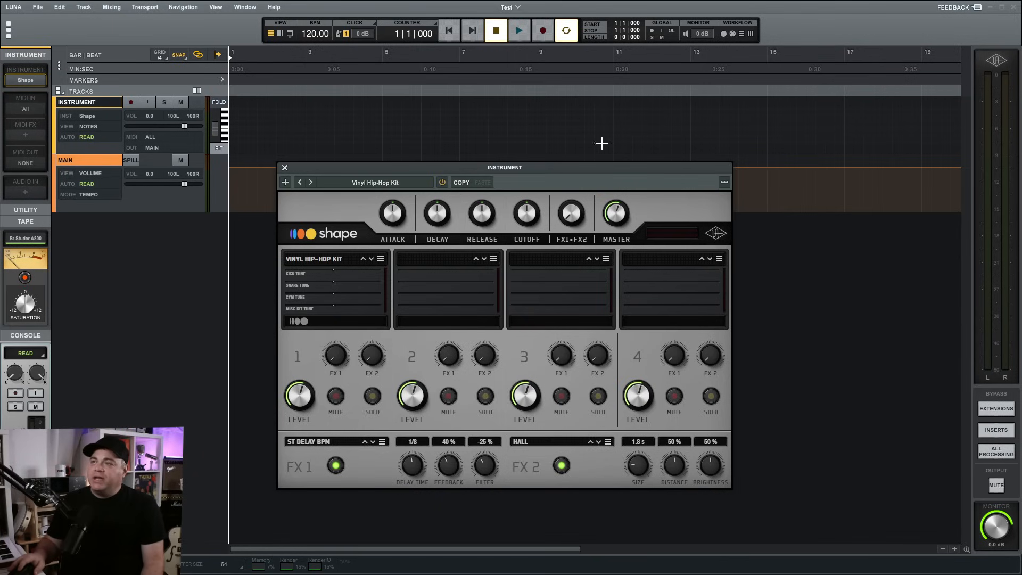
Show the MIDI workflow bar, turn on the MIDI keyboard and play the C3 note twice to test the drum kit.
click(733, 36)
click(730, 36)
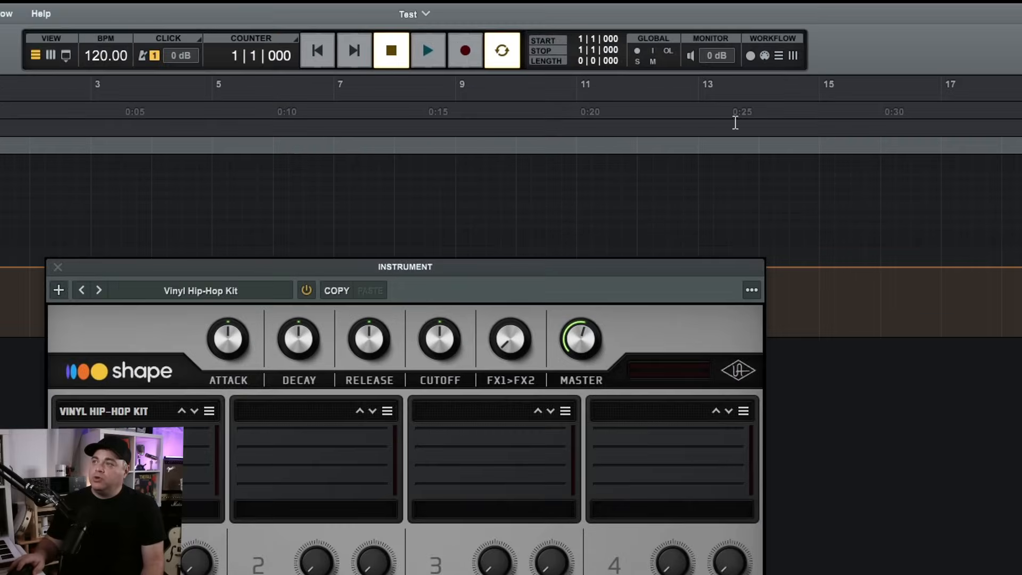
click(764, 56)
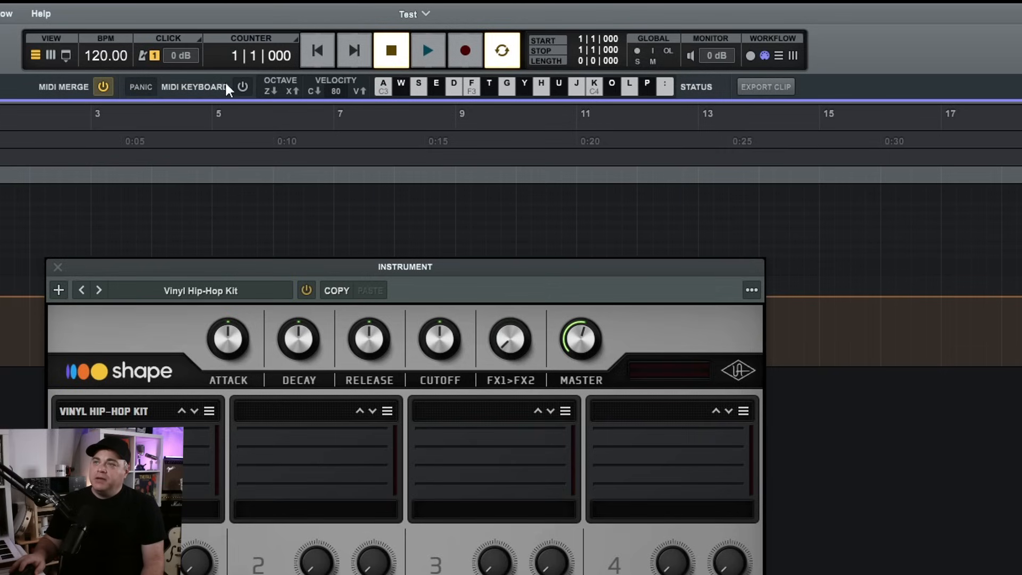
click(242, 86)
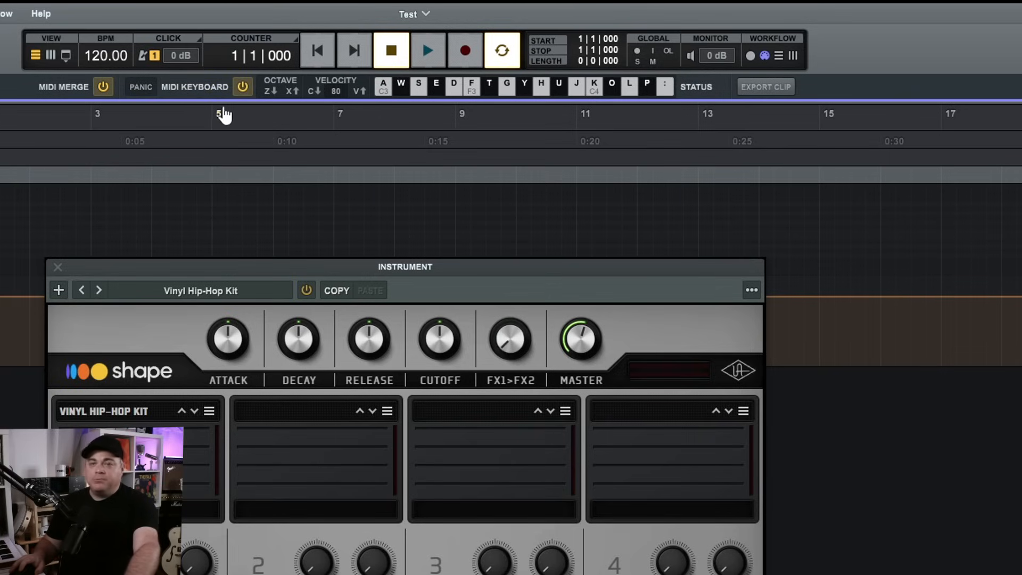
key(a)
key(a)
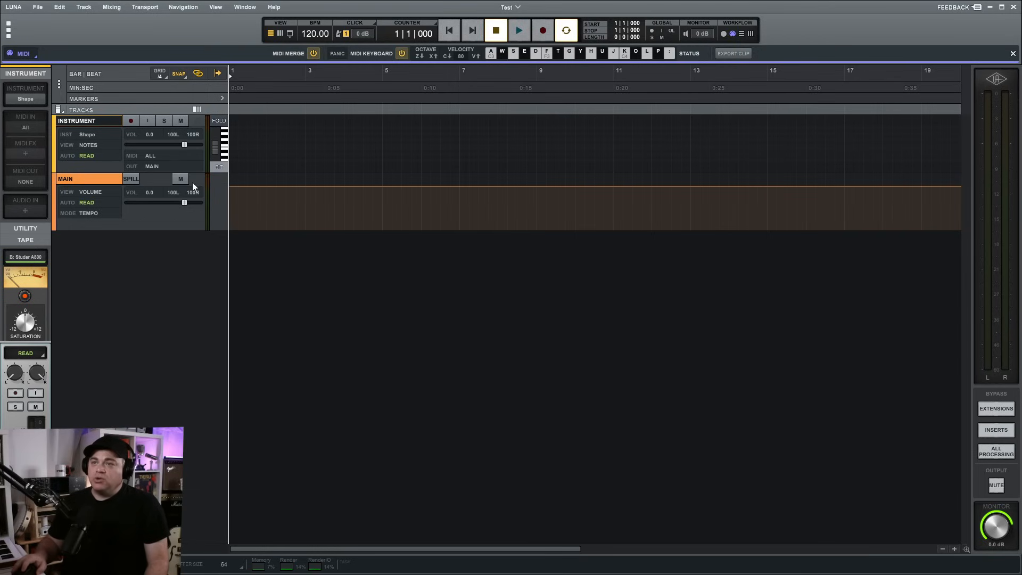
Increase the height of the Instrument track slightly.
mouse_move(194, 172)
mouse_down()
mouse_move(183, 462)
mouse_move(179, 181)
mouse_up()
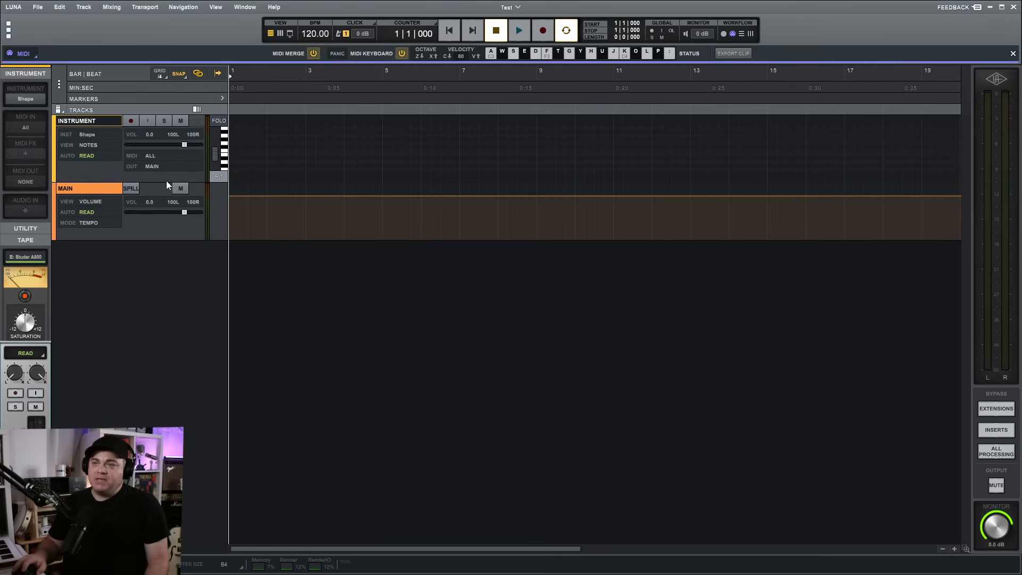
Enlarge the Instrument track and set the track heights to Extra Large.
drag(166, 183, 166, 525)
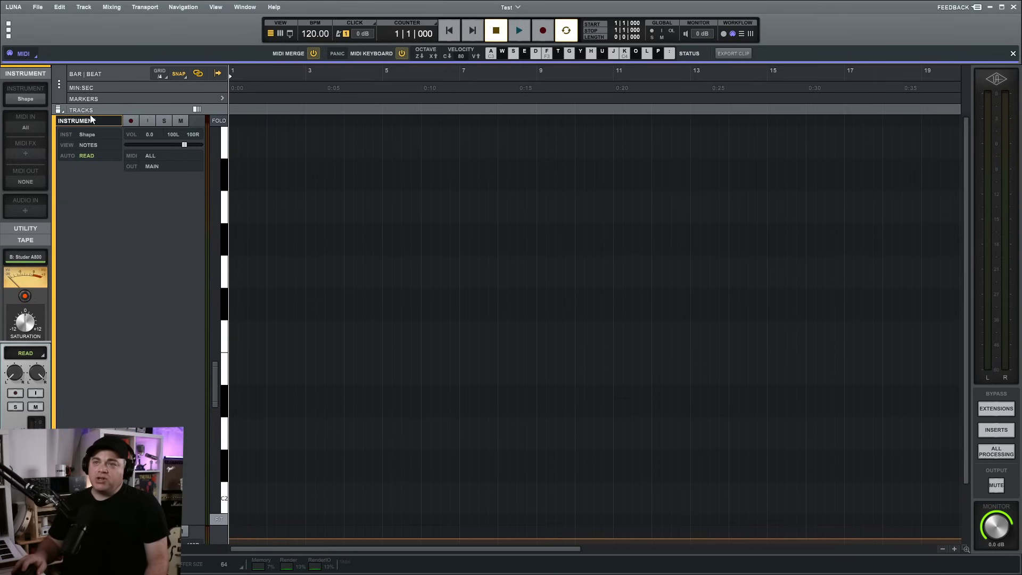
click(60, 111)
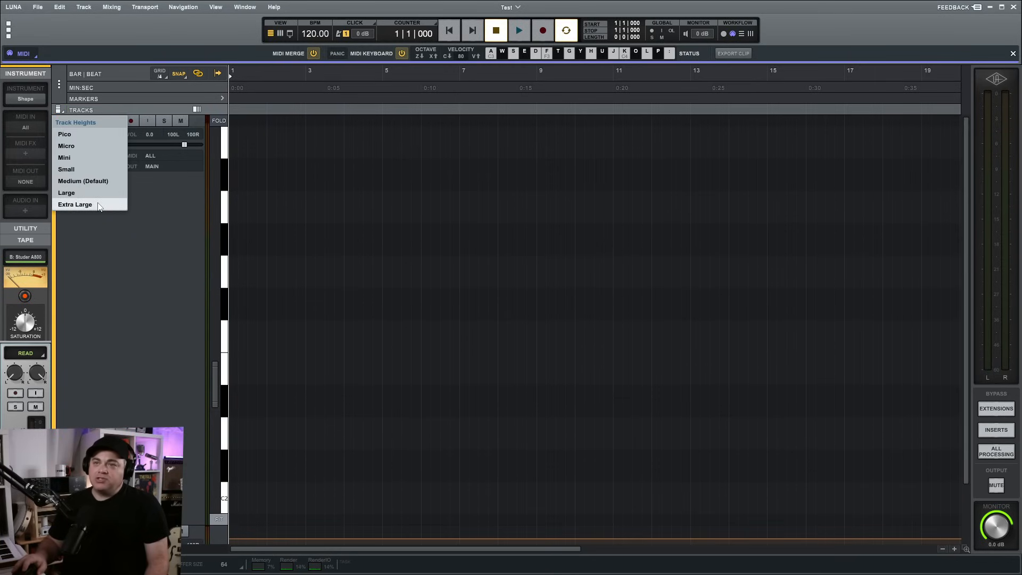
click(75, 205)
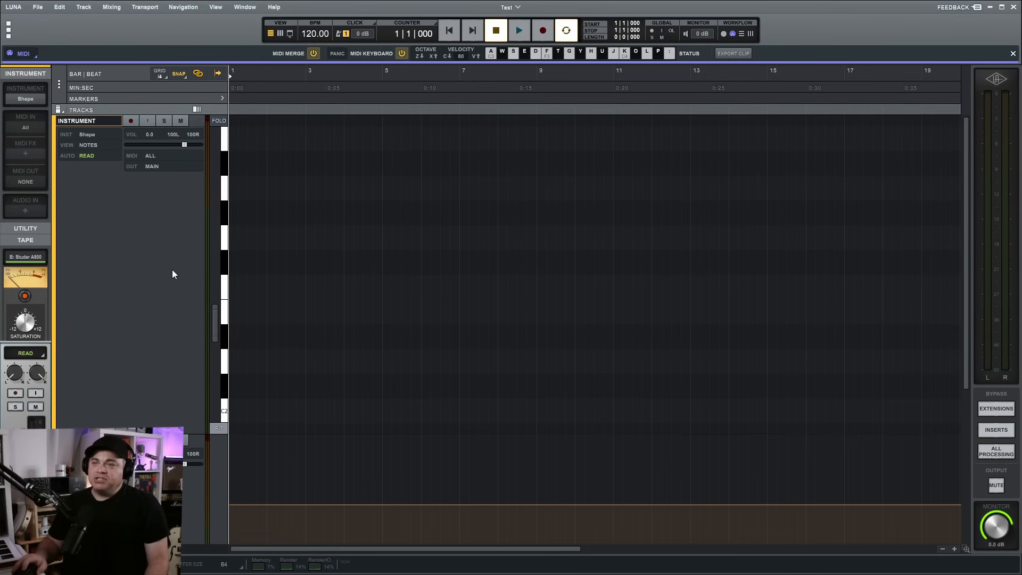
scroll(170, 398, down, 1)
scroll(165, 405, down, 1)
scroll(157, 315, up, 2)
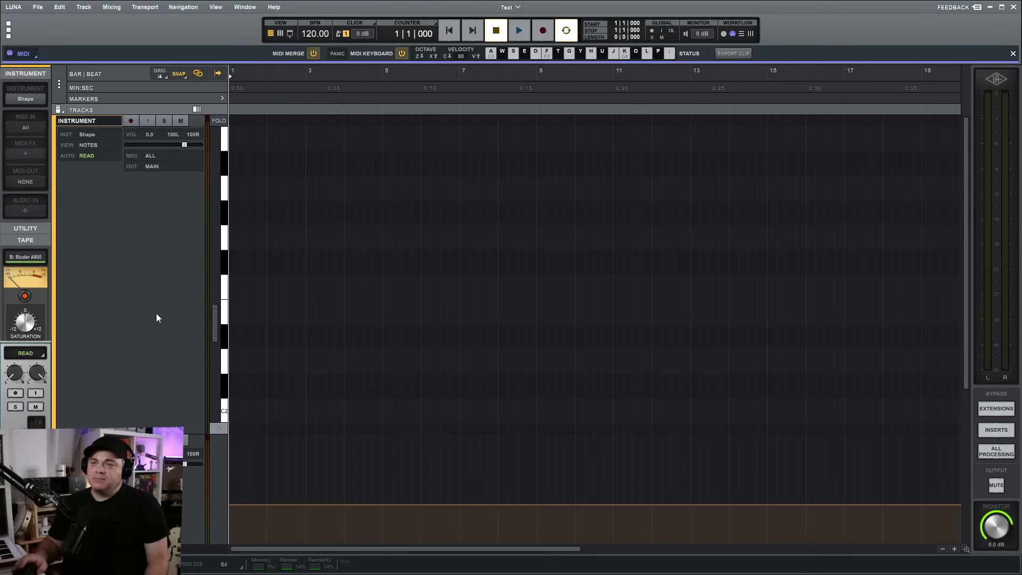
Try the Medium (Default) track height and return the tracks to Extra Large.
click(59, 109)
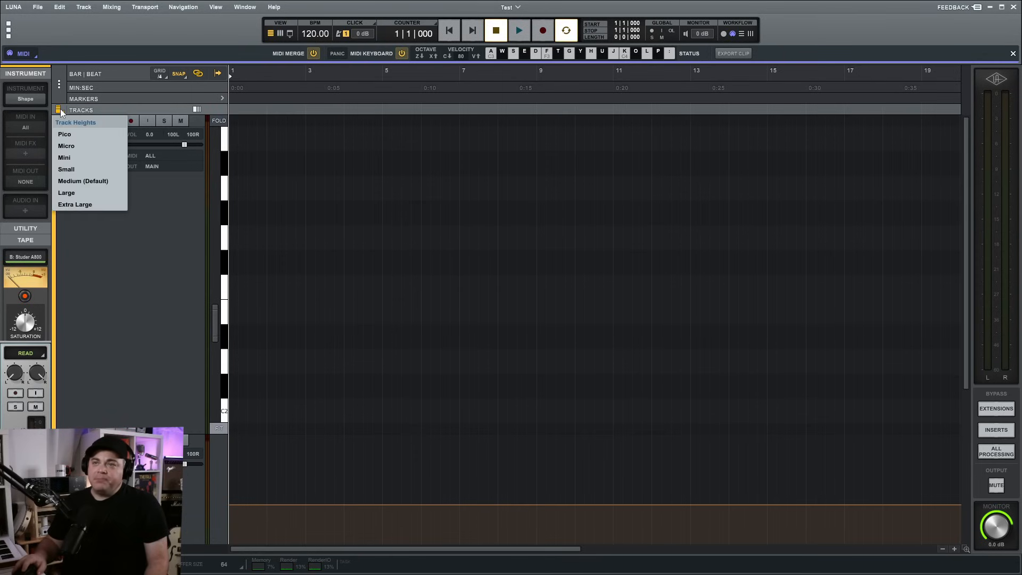
click(93, 181)
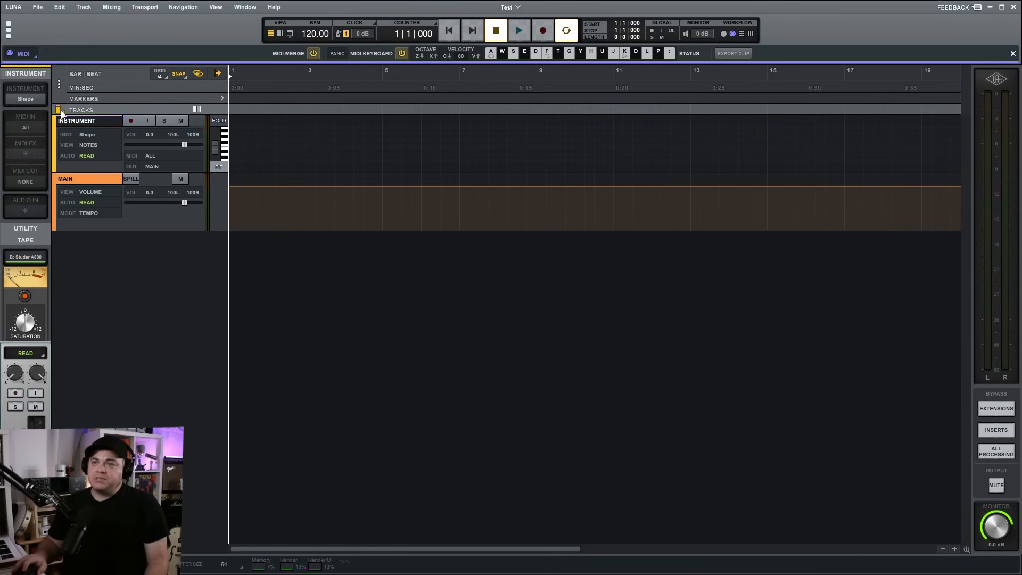
click(59, 109)
click(97, 206)
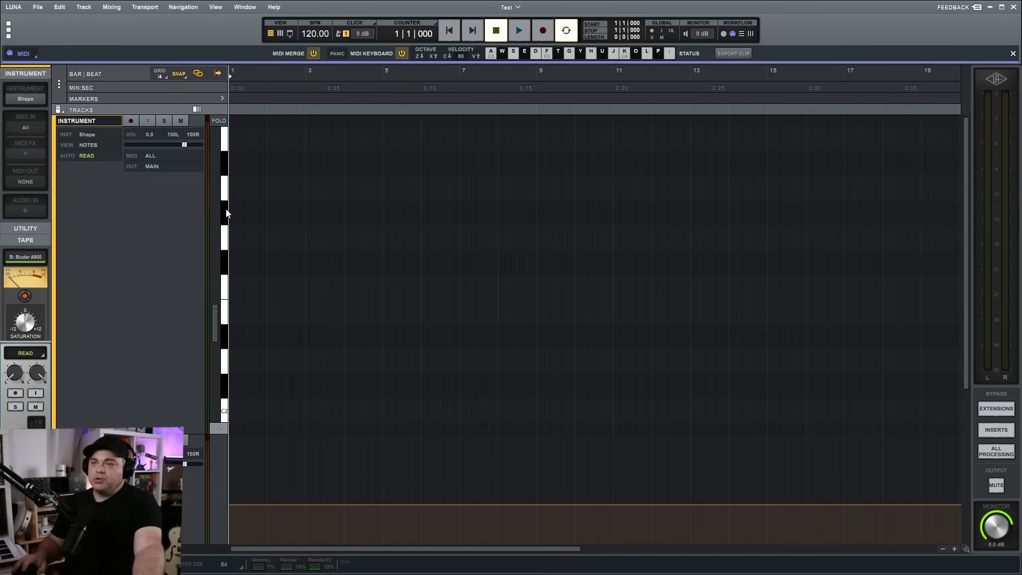
Audition the drum kit sounds on the Instrument track's piano keys around C2 to find the kick and snare.
click(221, 244)
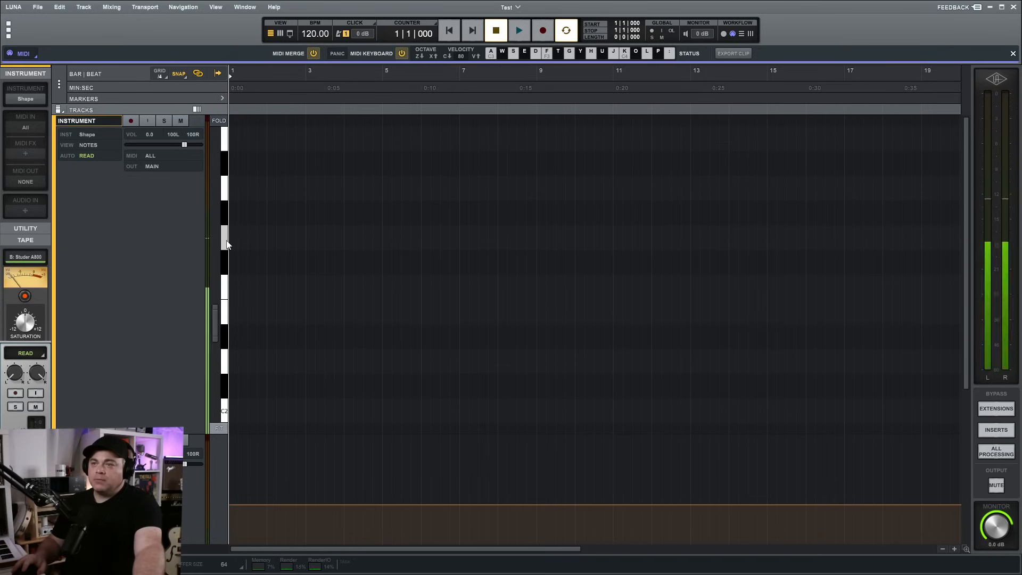
click(226, 297)
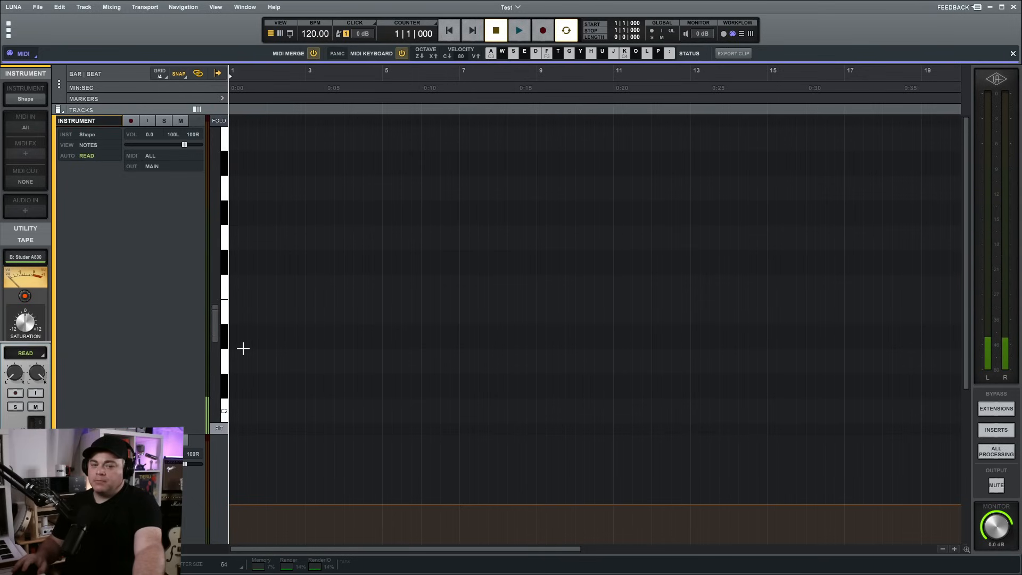
click(225, 361)
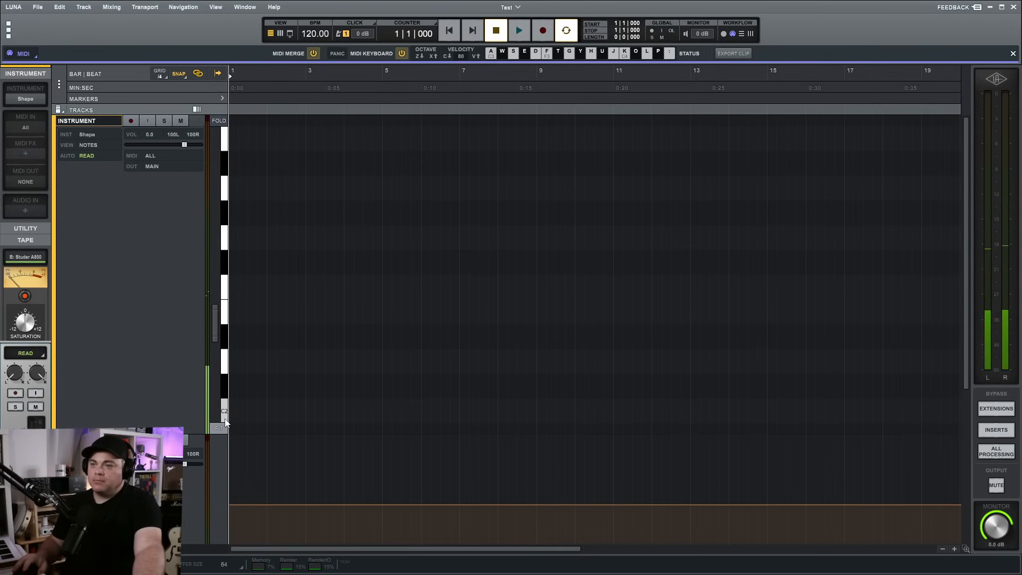
scroll(222, 394, down, 3)
click(224, 388)
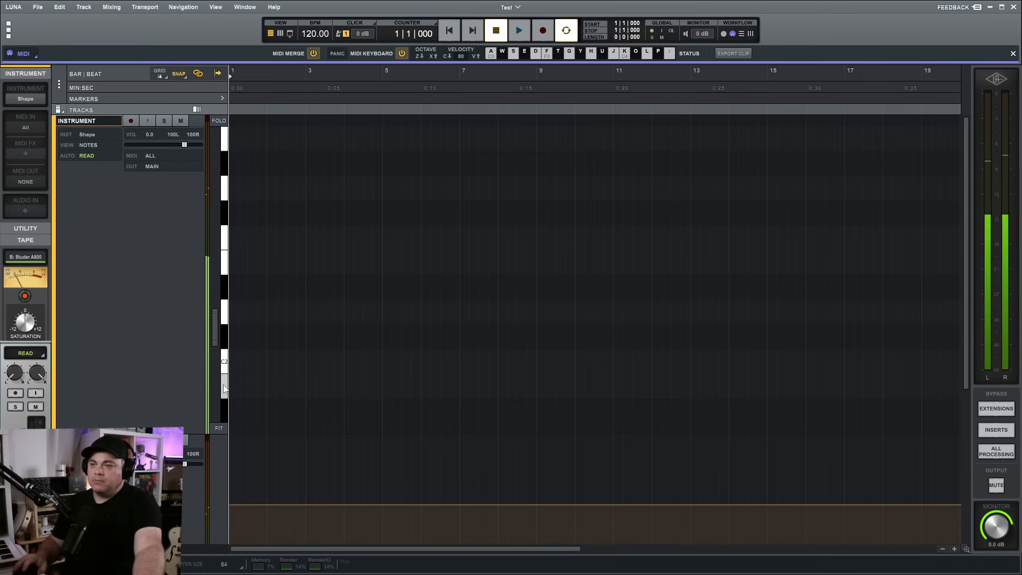
click(225, 314)
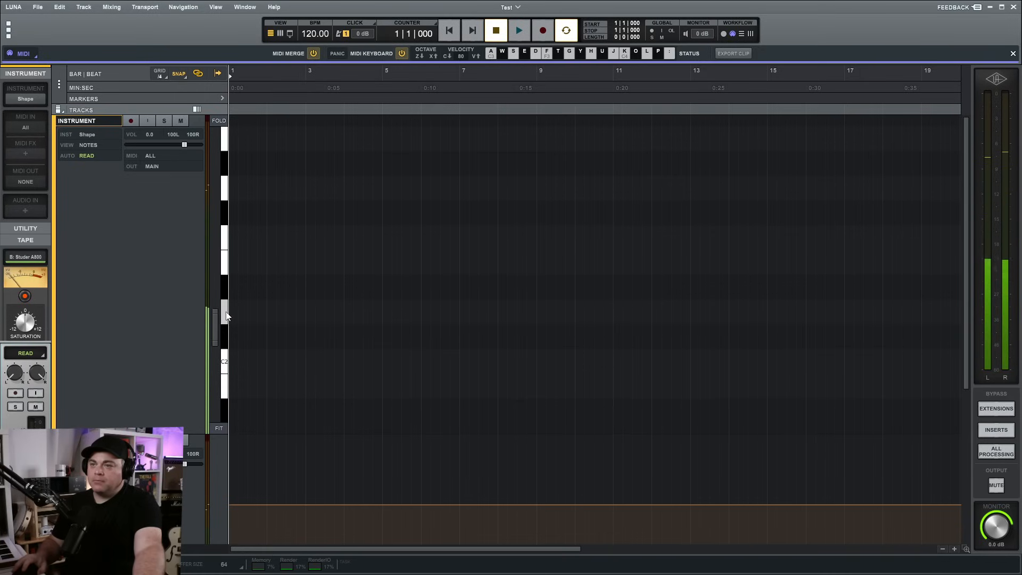
click(226, 266)
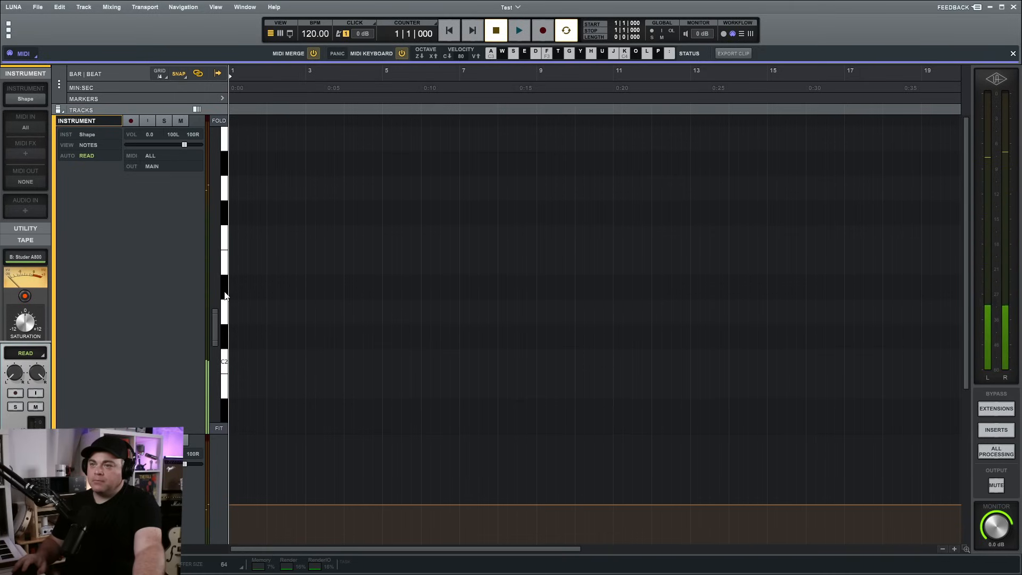
click(225, 312)
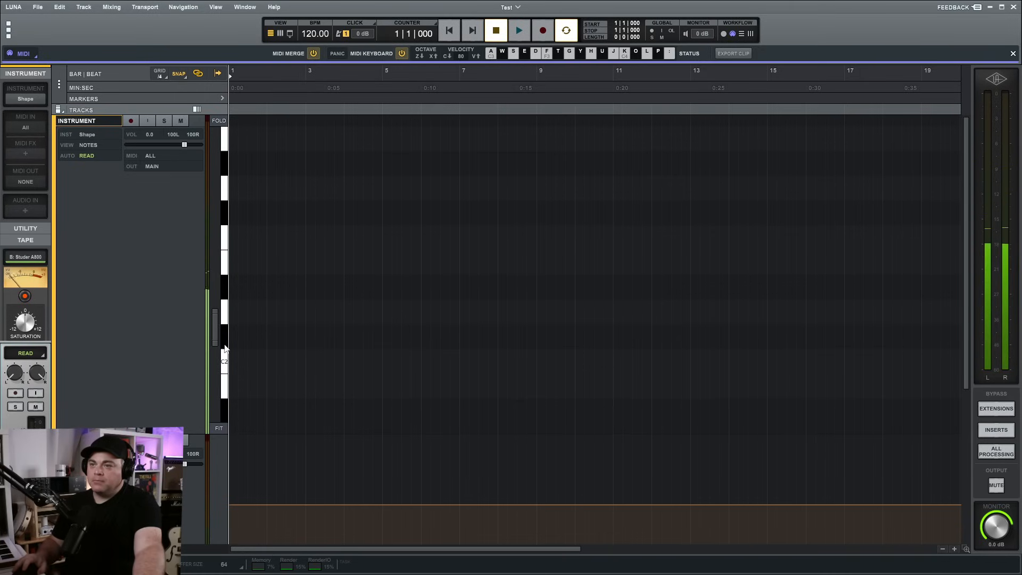
click(224, 365)
click(224, 387)
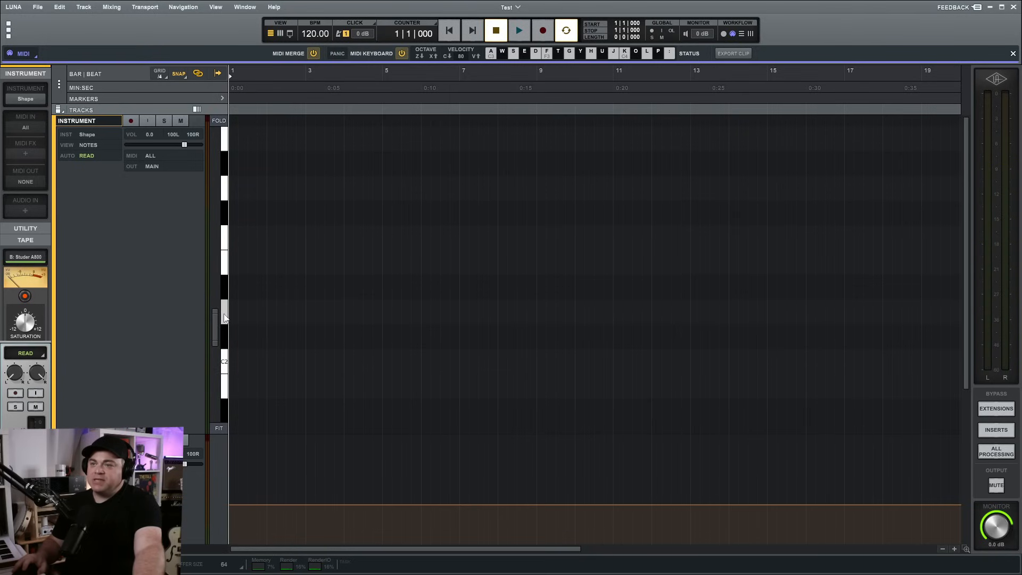
click(225, 318)
click(226, 387)
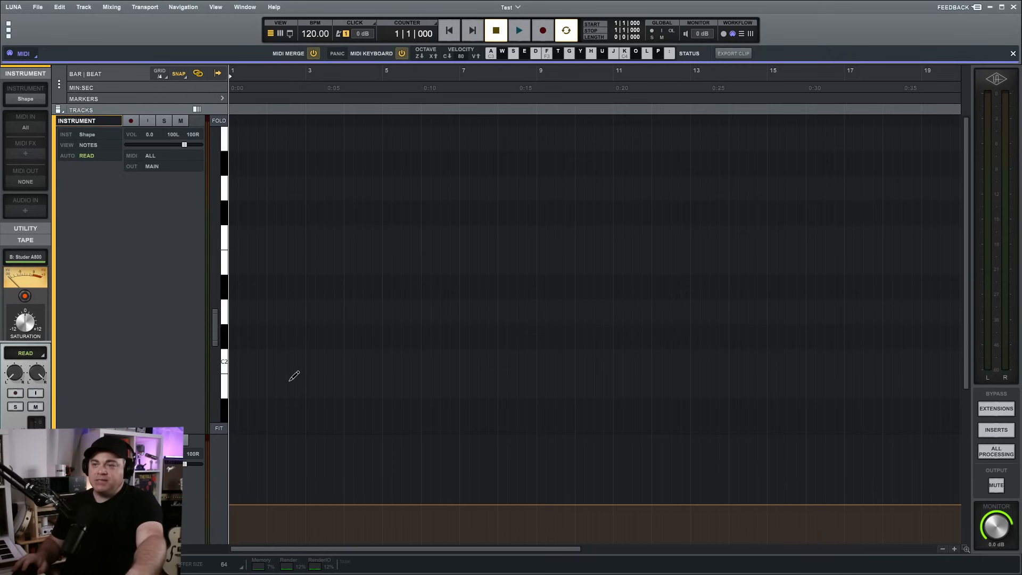
Draw a one-beat B1 note at the start of bar 1 on the Instrument track and play it back.
click(238, 381)
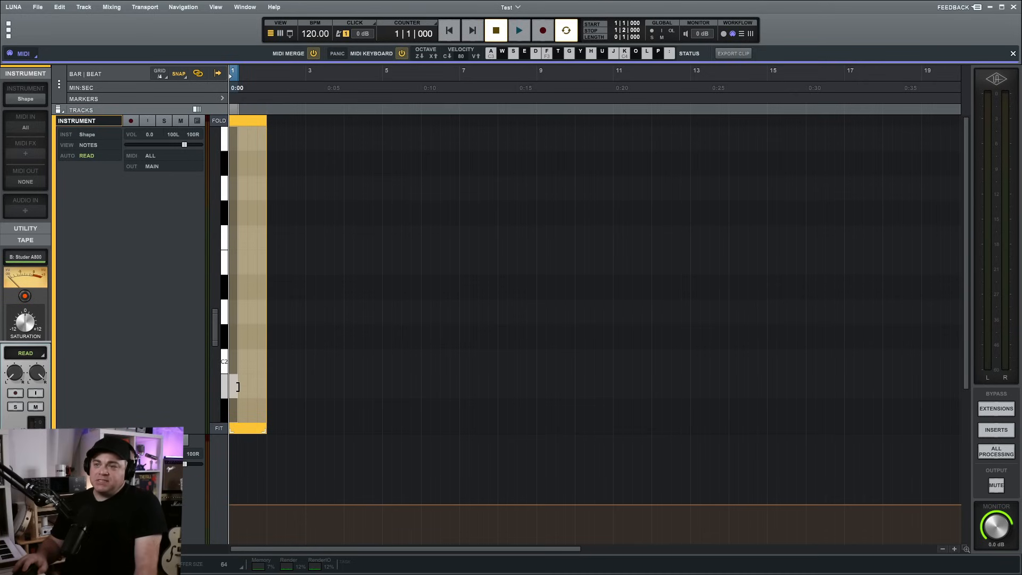
mouse_move(237, 387)
mouse_down()
mouse_move(463, 388)
mouse_move(237, 394)
mouse_up()
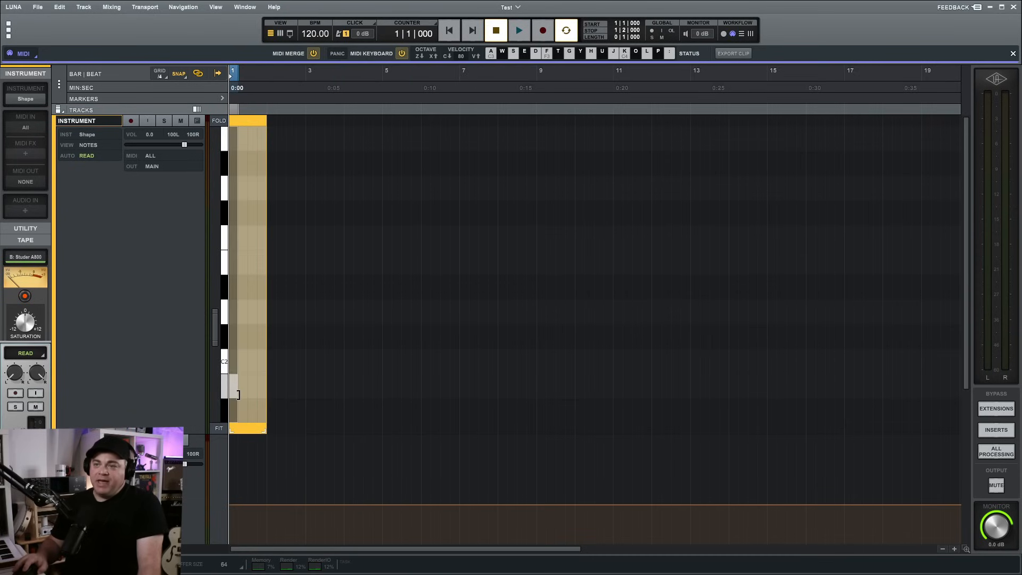
click(249, 361)
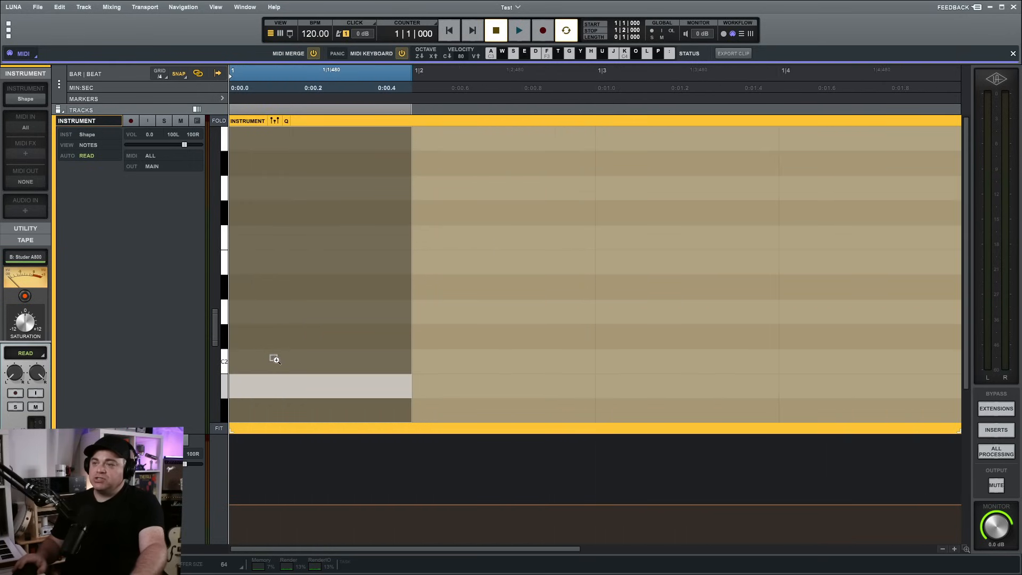
alt+click(274, 359)
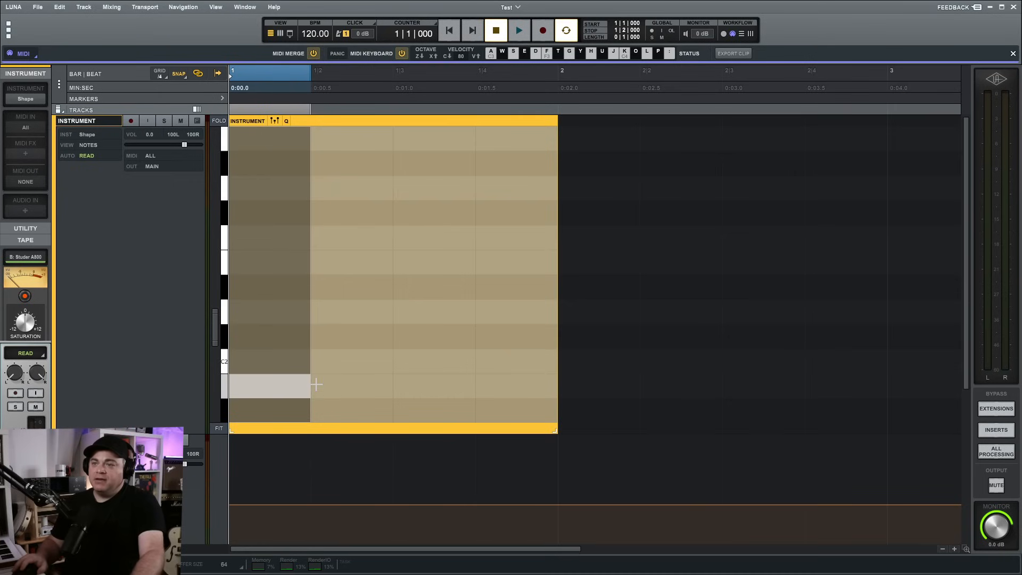
key(space)
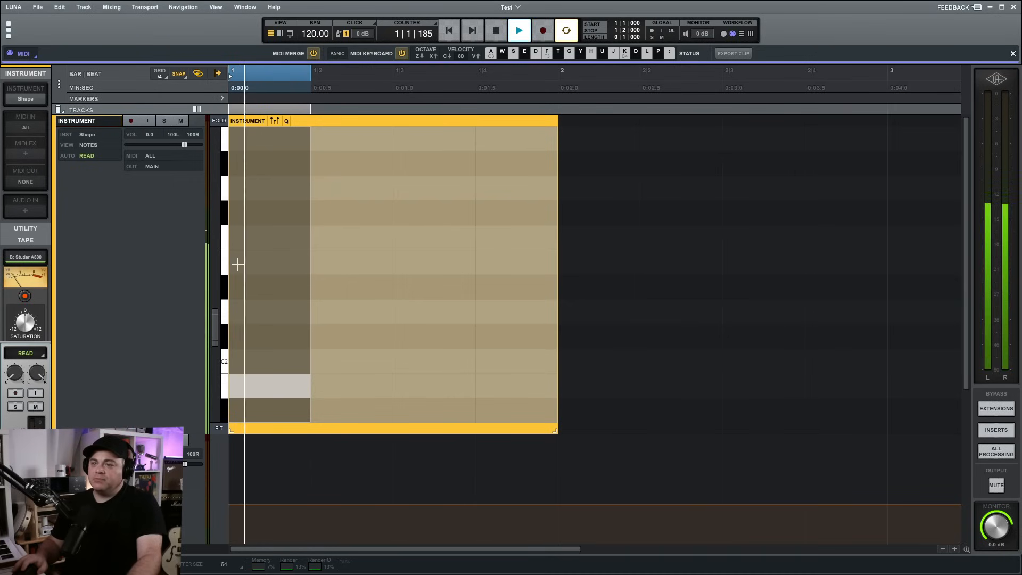
key(space)
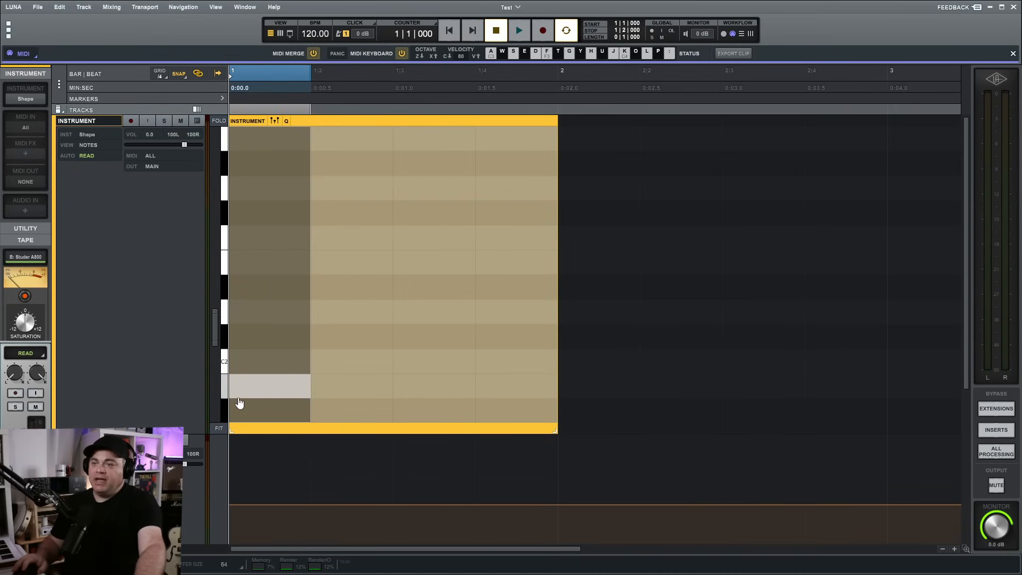
Place a one-beat D2 note on beat 3 of bar 1 and play the pattern from the start.
click(394, 314)
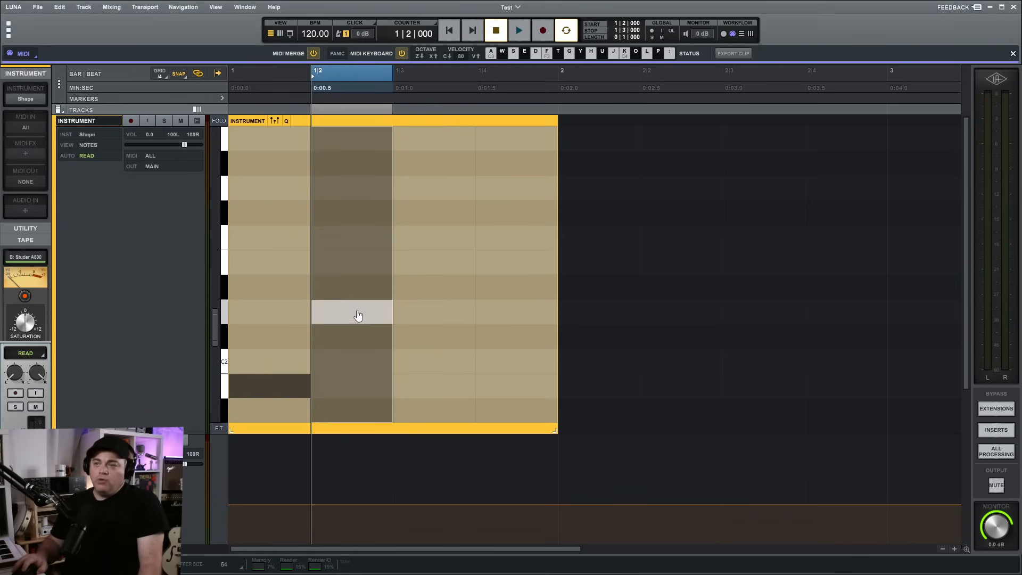
drag(342, 311, 431, 323)
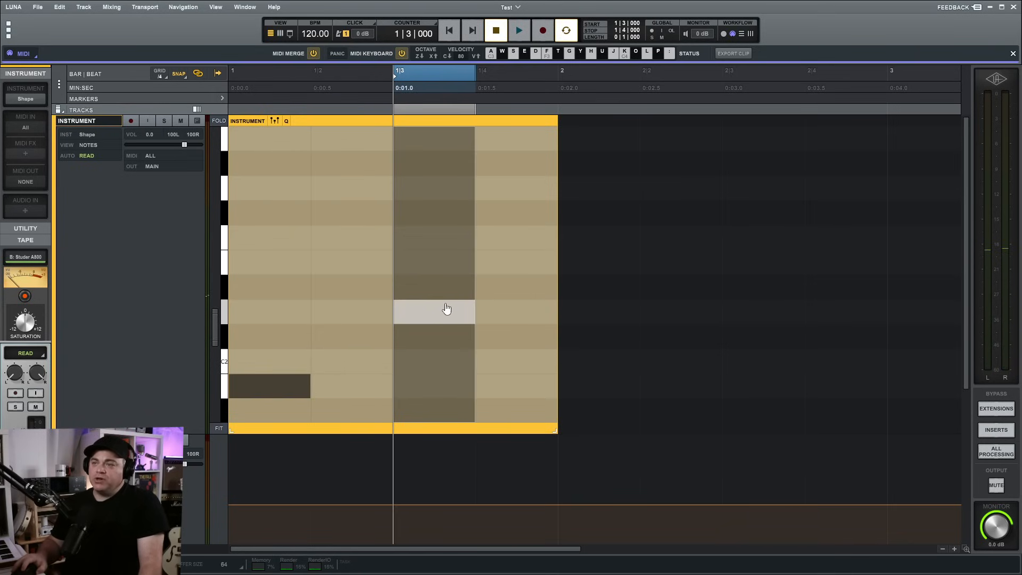
click(376, 315)
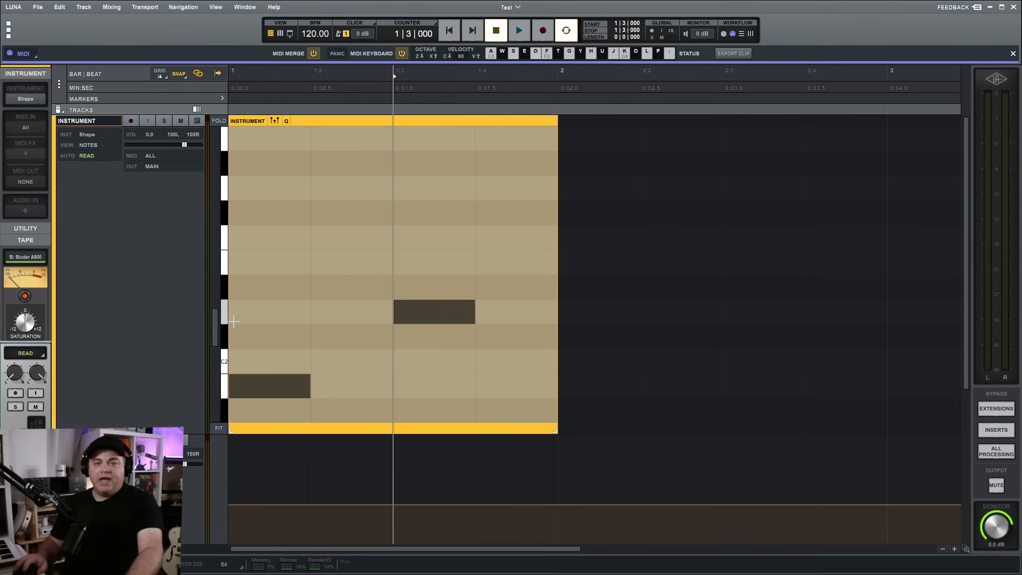
click(231, 99)
key(space)
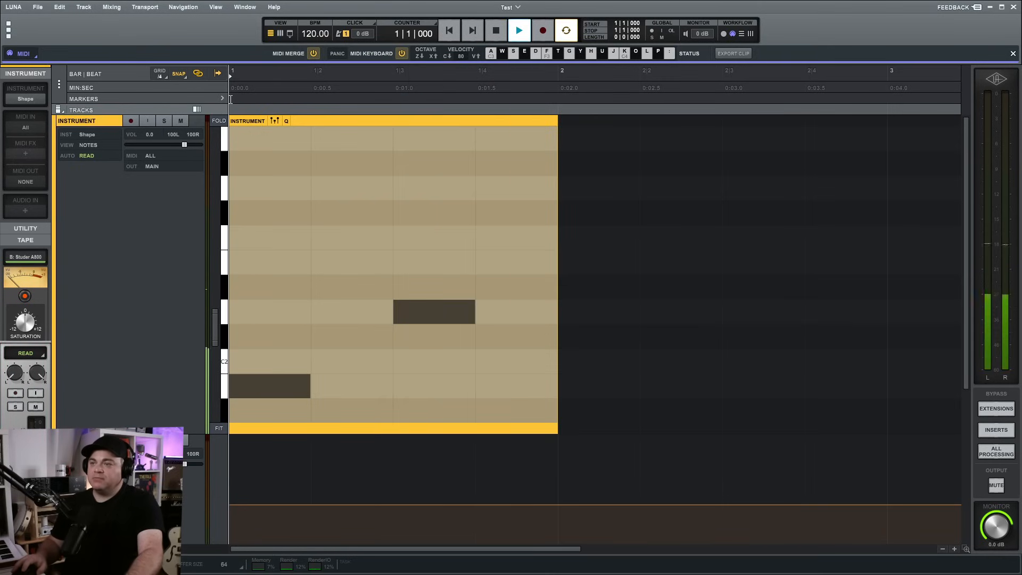
key(space)
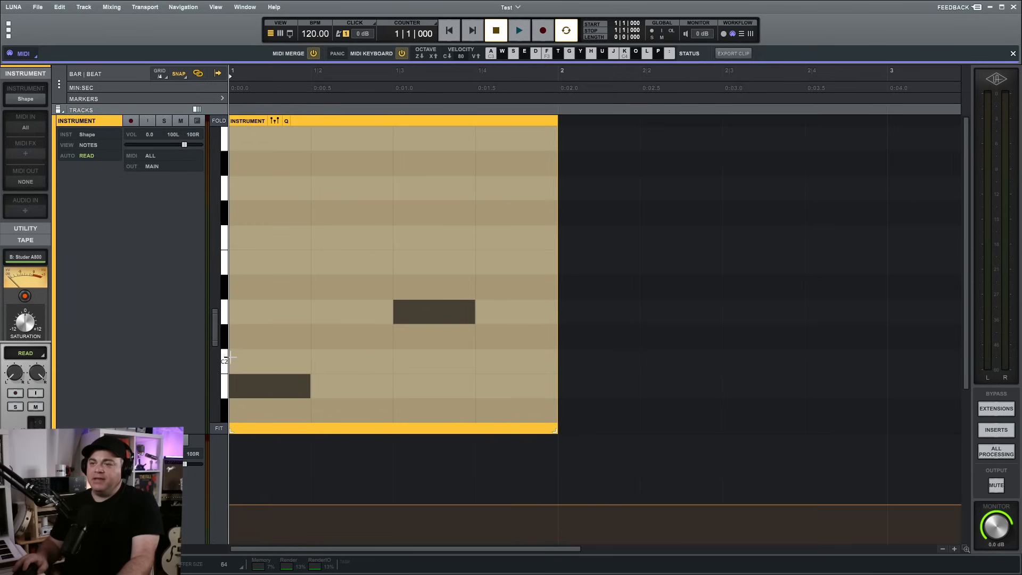
Audition the lower keys and draw one-beat F#1 notes on all four beats of bar 1.
scroll(226, 334, down, 1)
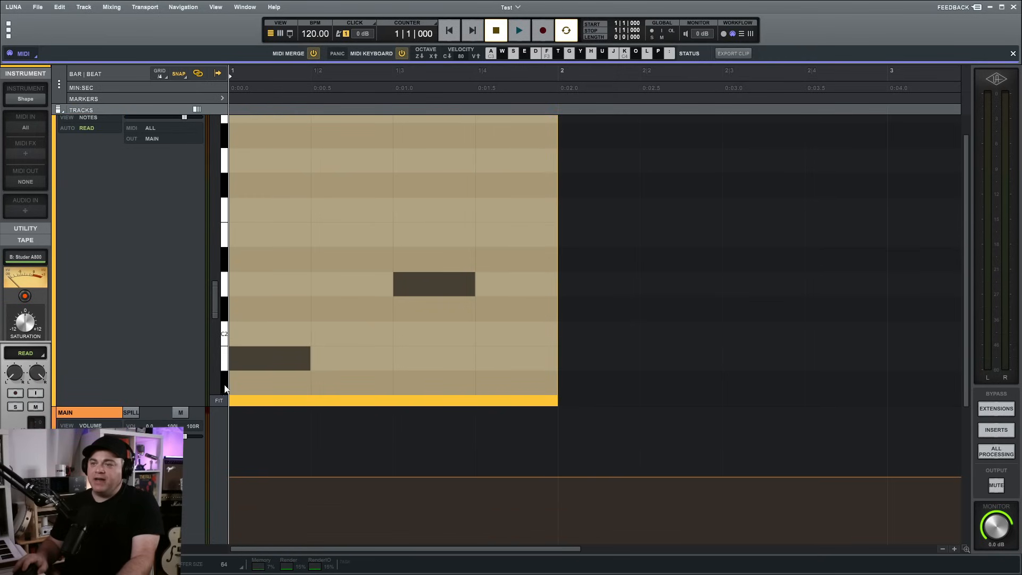
scroll(226, 385, up, 1)
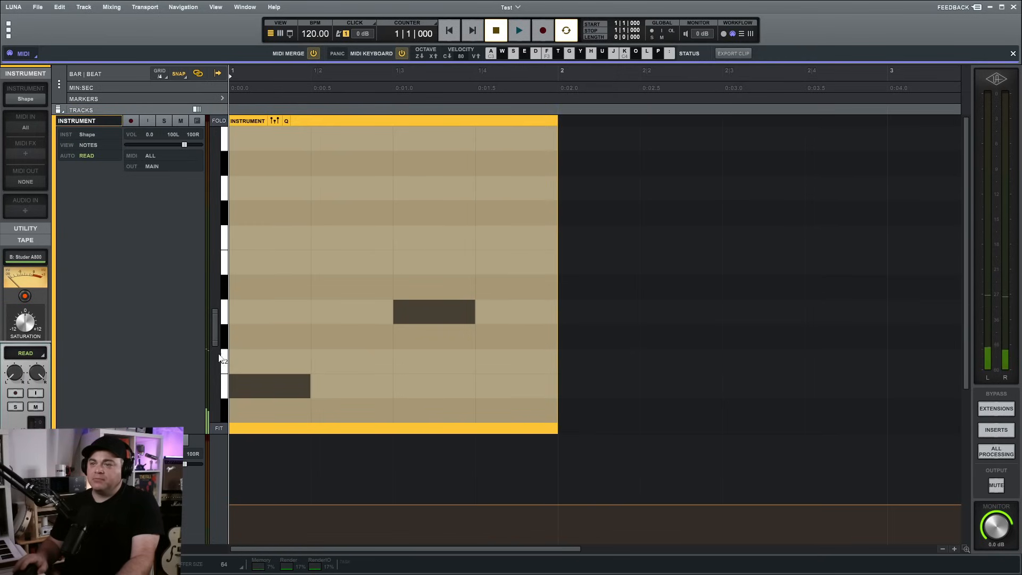
scroll(215, 333, down, 1)
scroll(217, 335, down, 5)
scroll(213, 332, up, 5)
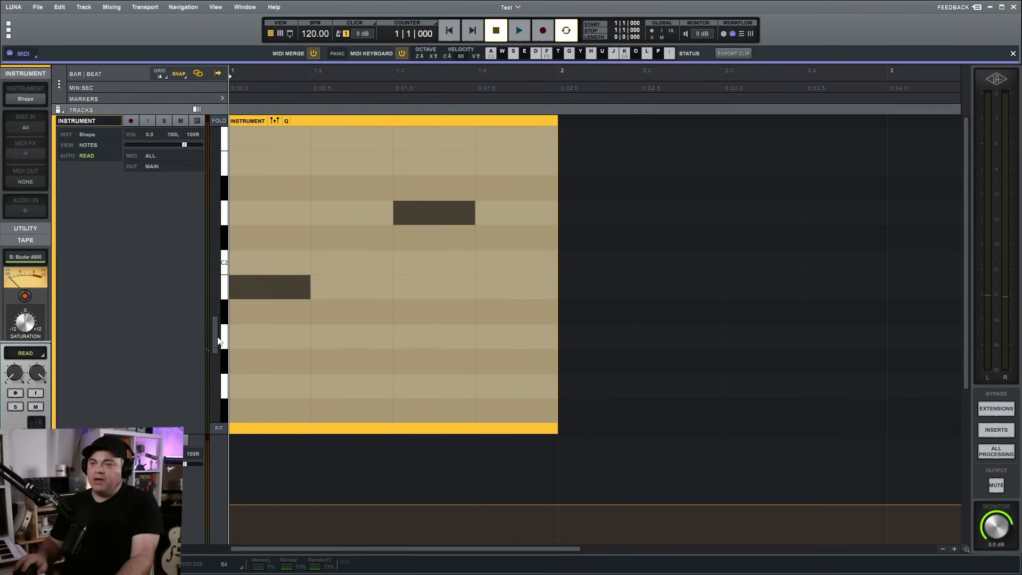
scroll(211, 338, down, 2)
scroll(210, 335, down, 2)
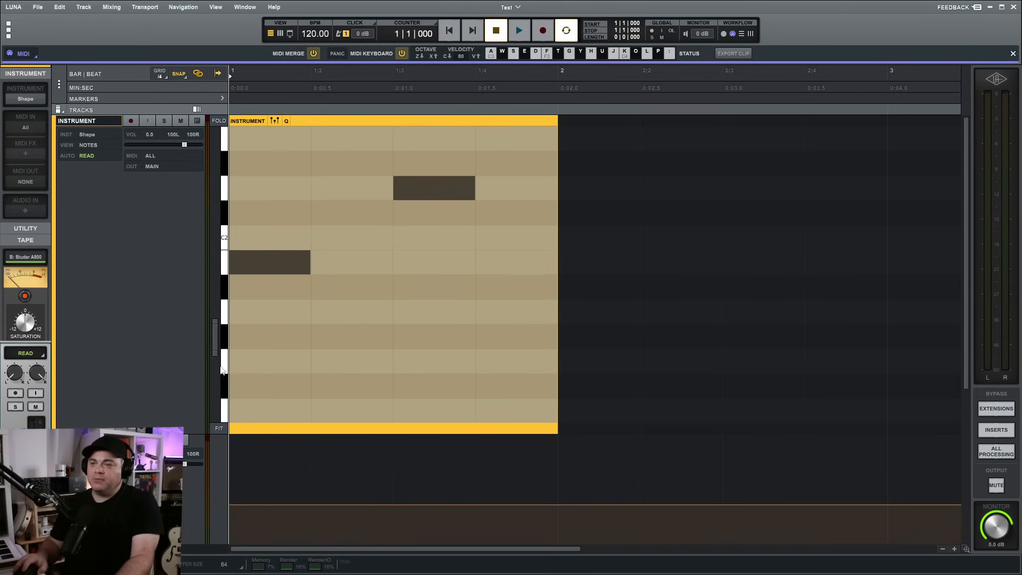
click(249, 389)
click(362, 386)
click(442, 386)
click(495, 387)
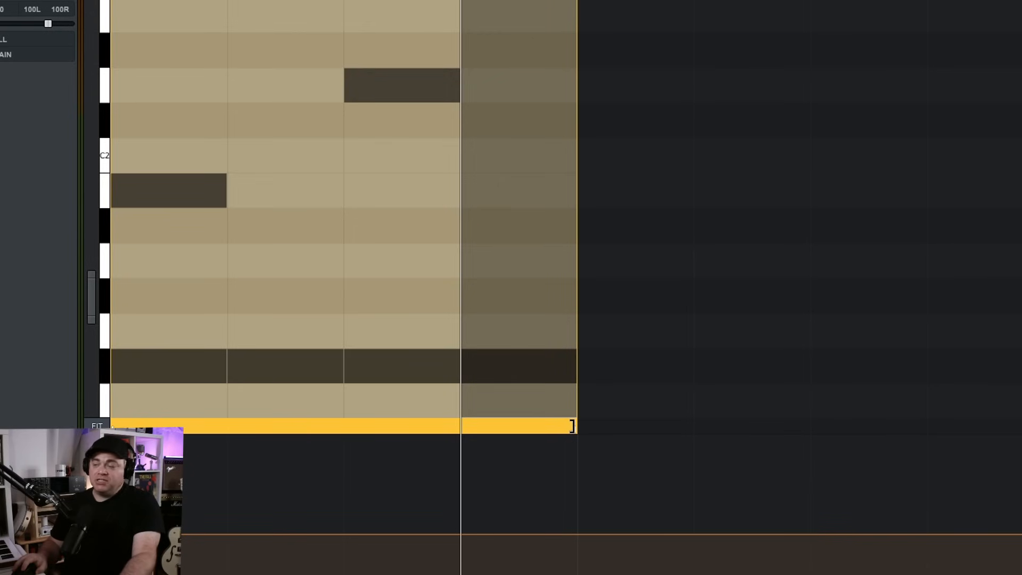
Extend the Instrument track's clip to the start of bar 3 and draw one-beat F#1 notes on all four beats of bar 2.
drag(573, 426, 895, 441)
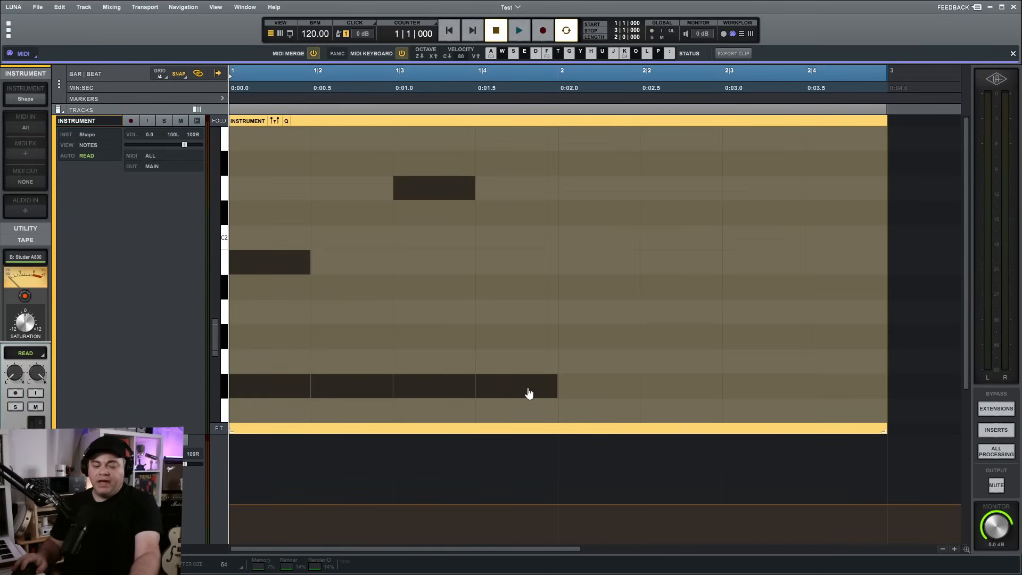
mouse_move(585, 384)
mouse_down()
mouse_move(858, 387)
mouse_move(831, 387)
mouse_up()
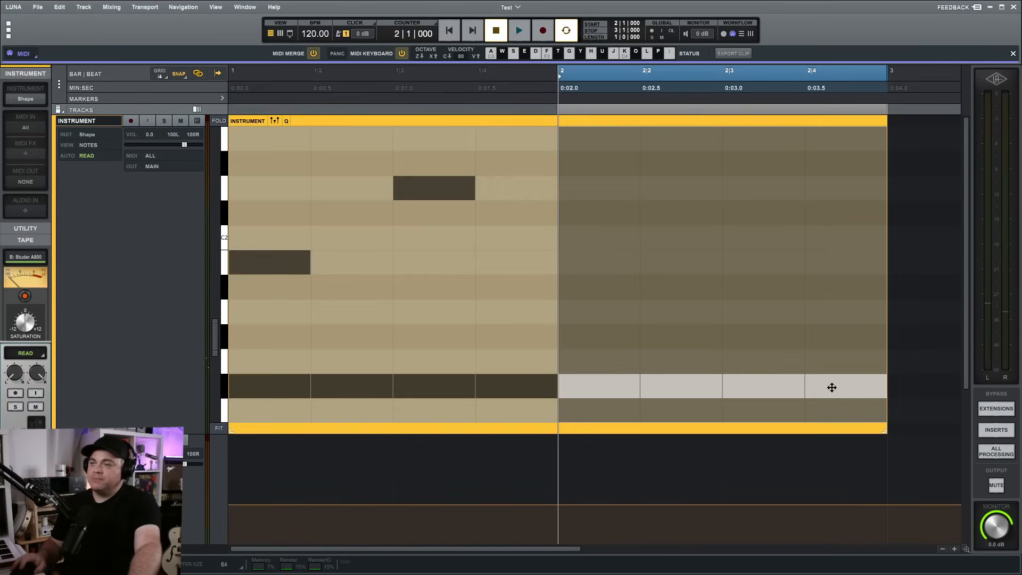
Draw one-beat B1 notes on beats 1, 2 and 4 of bar 2 and a D2 note on beat 3.
click(583, 256)
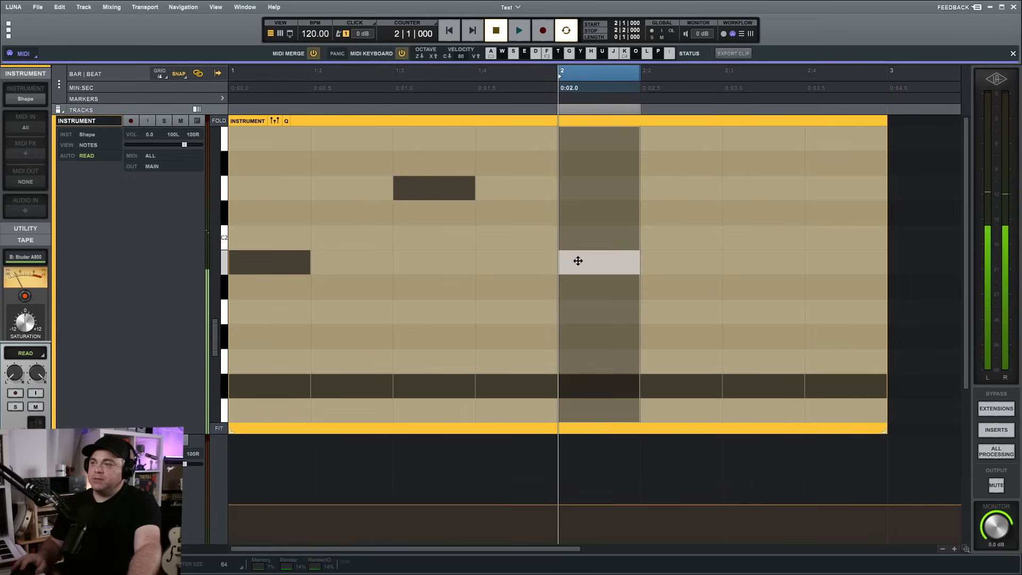
click(673, 260)
click(756, 209)
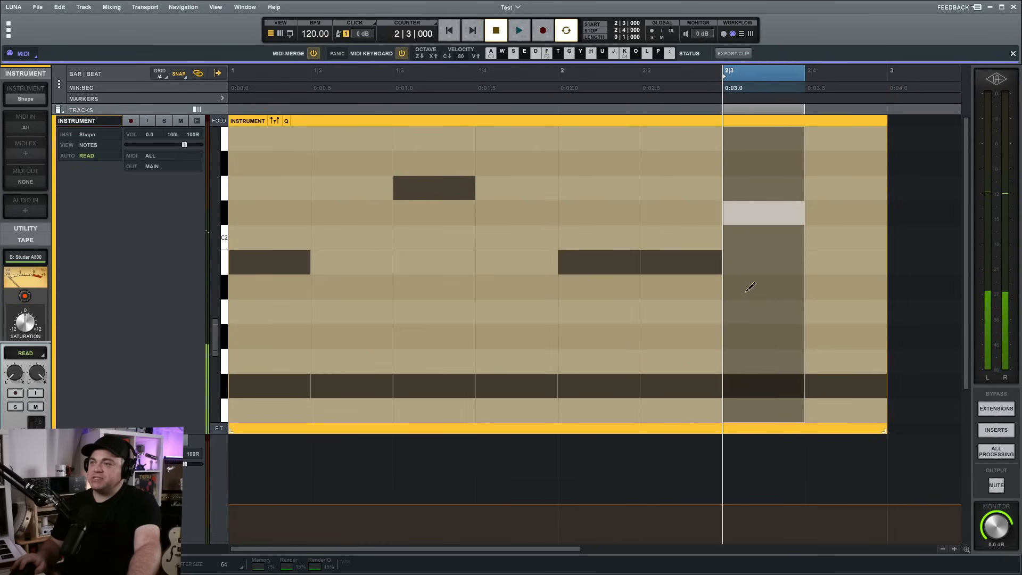
click(846, 263)
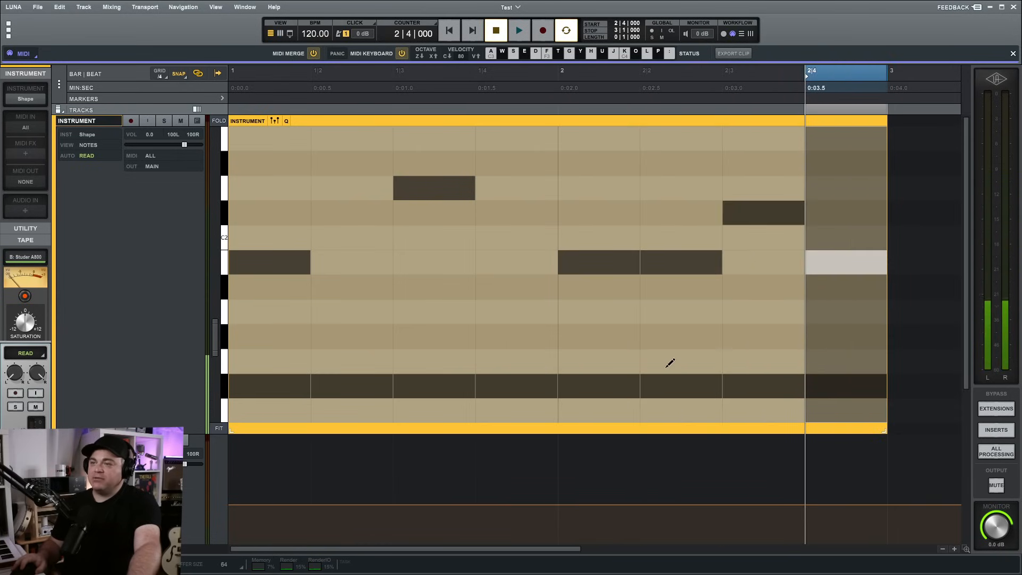
drag(748, 220, 750, 201)
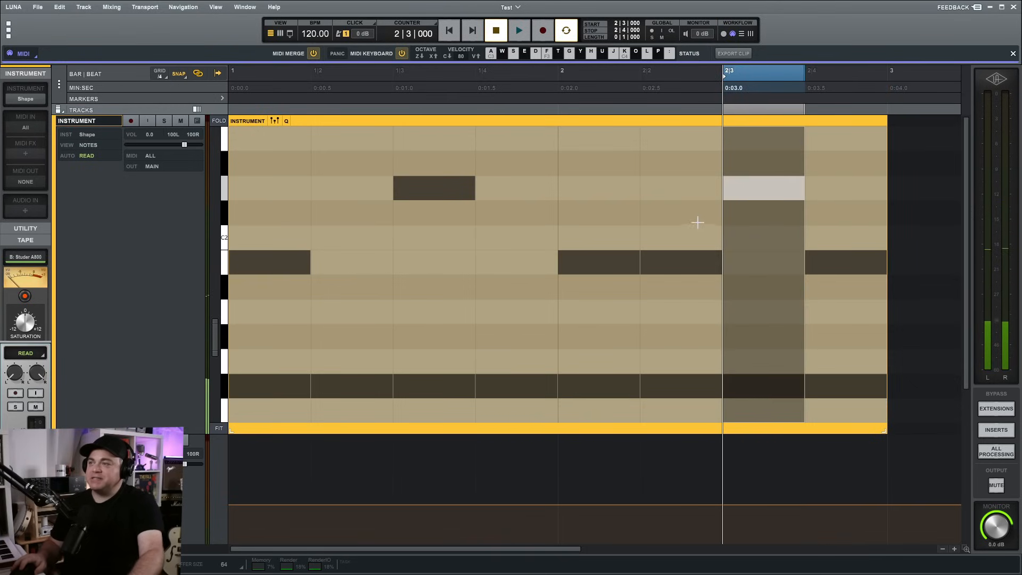
Play back the two-bar drum pattern from the start of bar 1 and stop it.
click(229, 91)
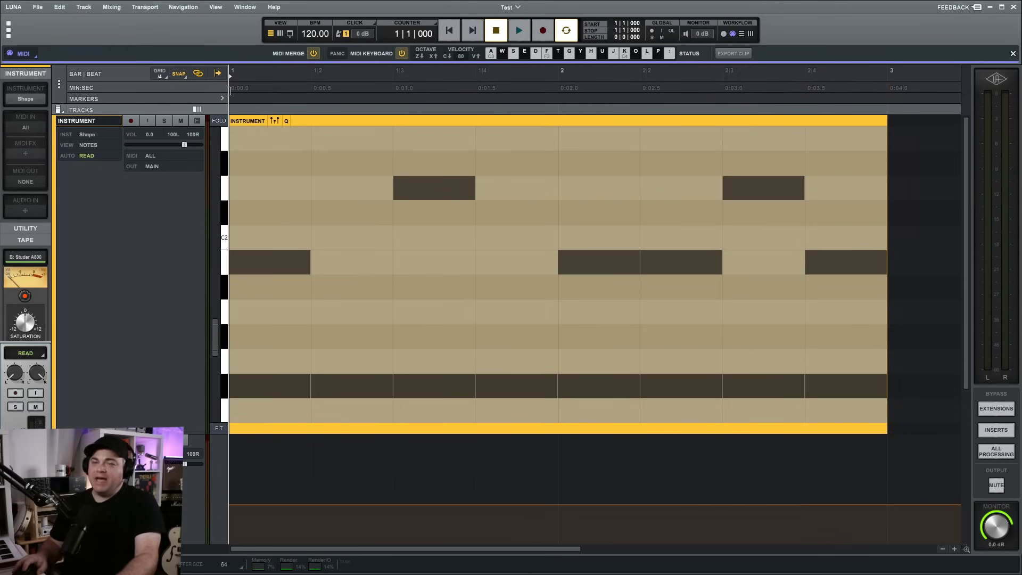
key(space)
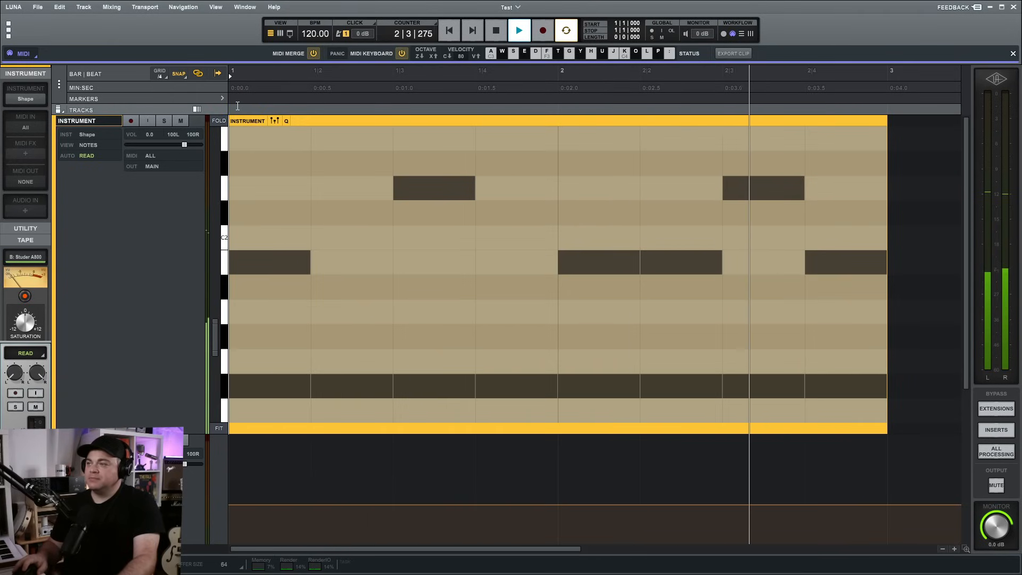
key(space)
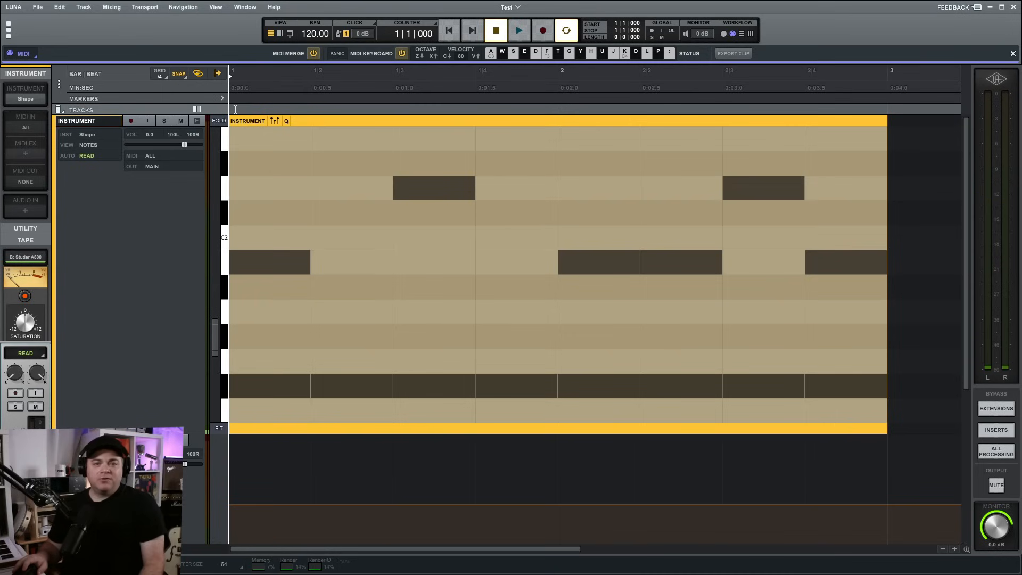
Set the height of the tracks to Medium (Default).
click(59, 110)
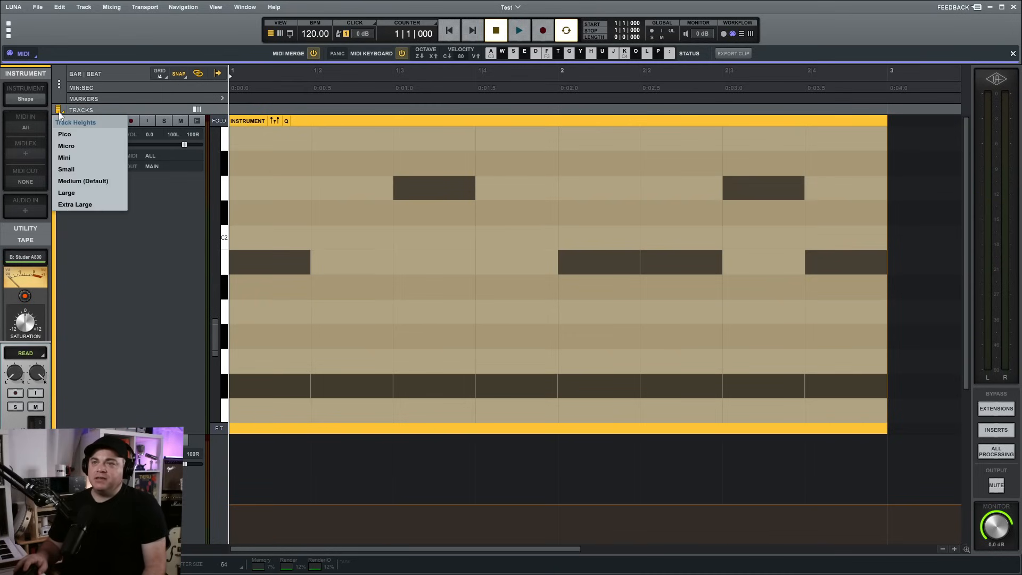
click(92, 181)
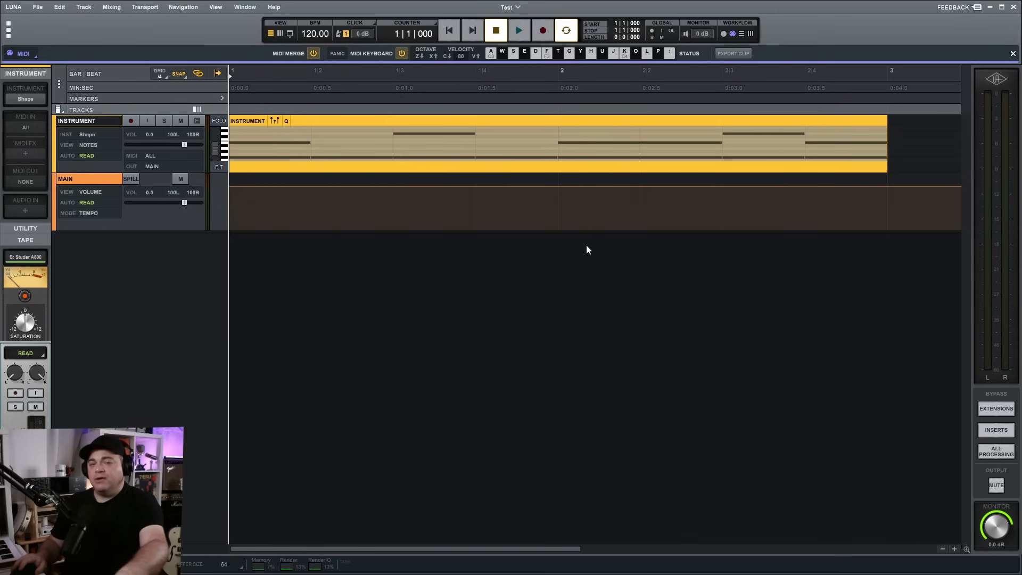
scroll(587, 213, down, 2)
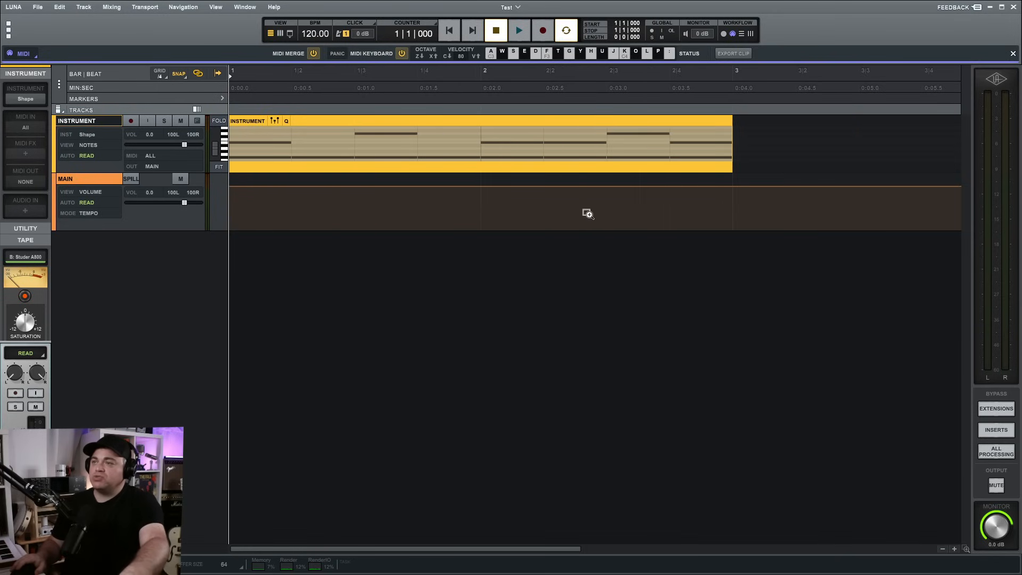
scroll(587, 213, down, 1)
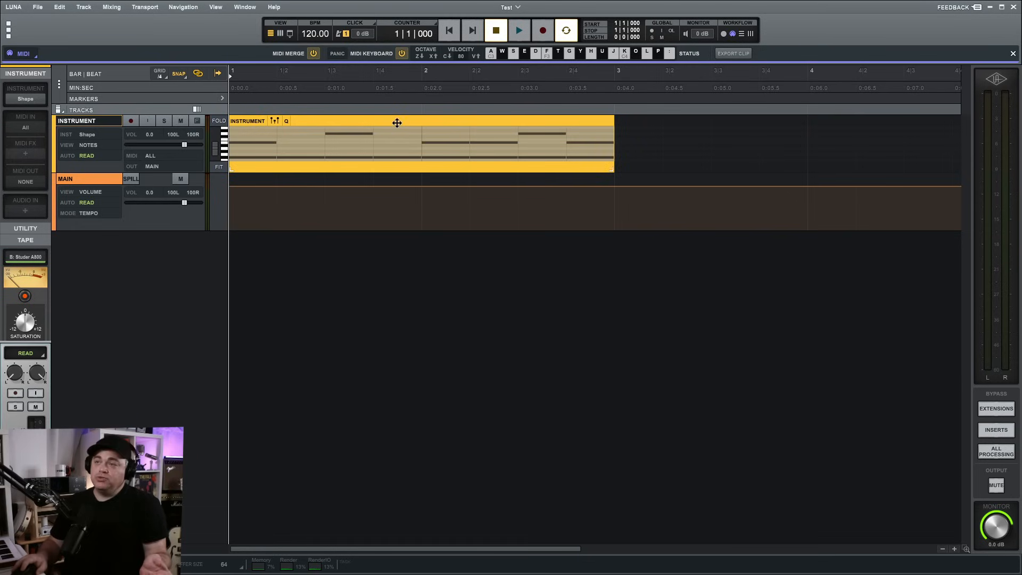
Try duplicating the two-bar drum clip to bar 3, first with Duplicate and again by placing a copy by hand, undoing each attempt.
click(450, 119)
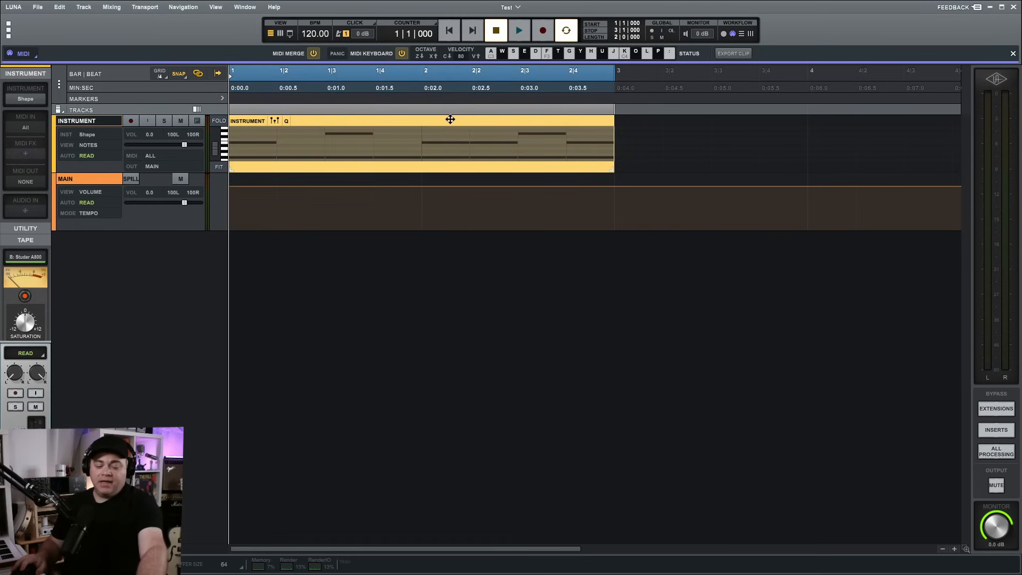
key(ctrl+d)
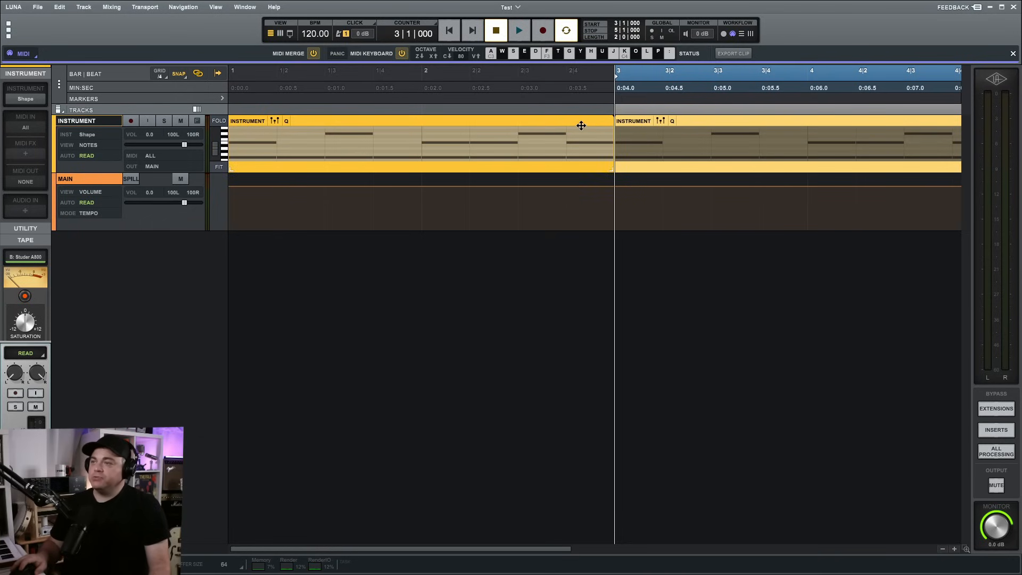
key(ctrl+z)
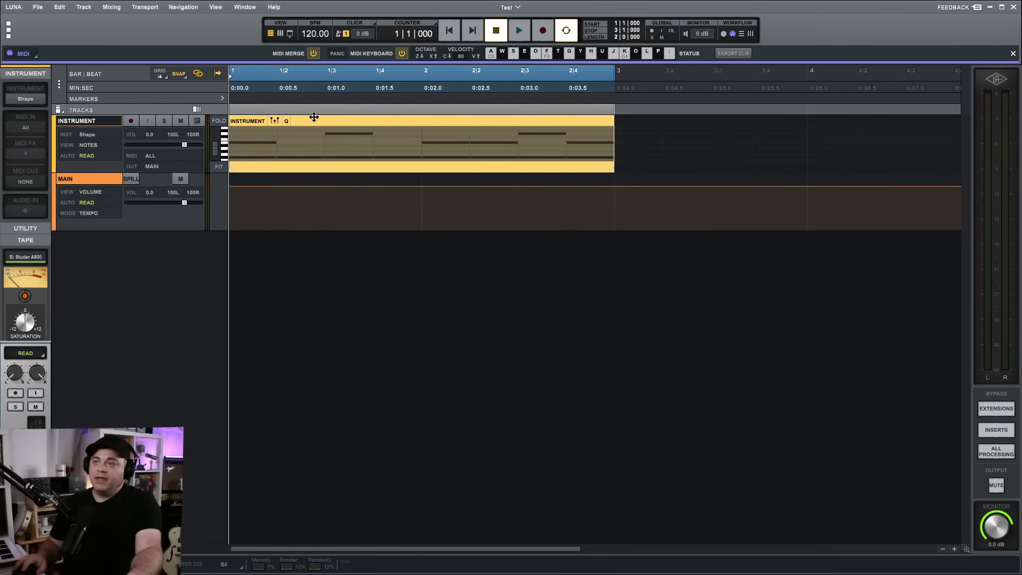
drag(311, 118, 645, 125)
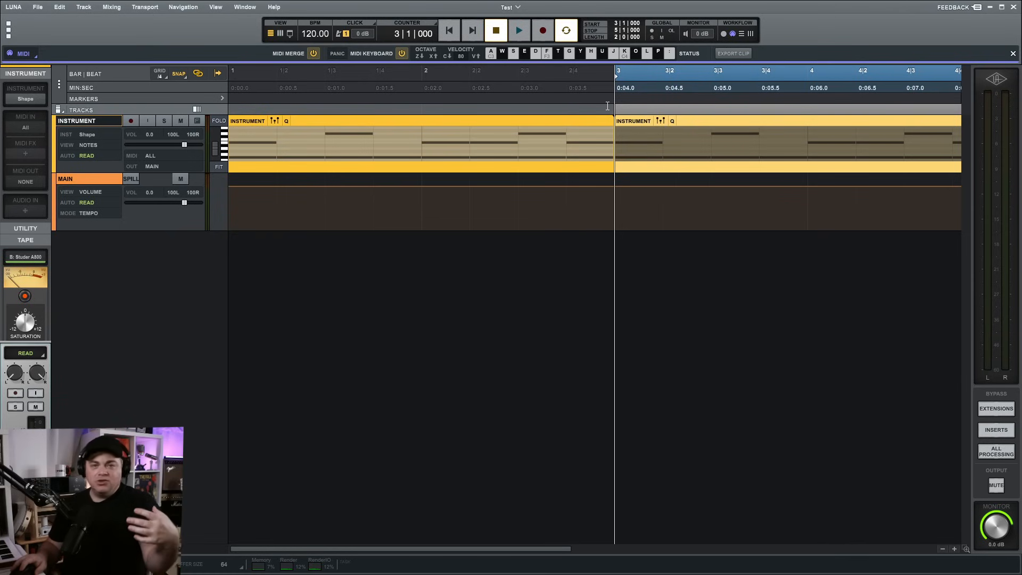
key(ctrl+z)
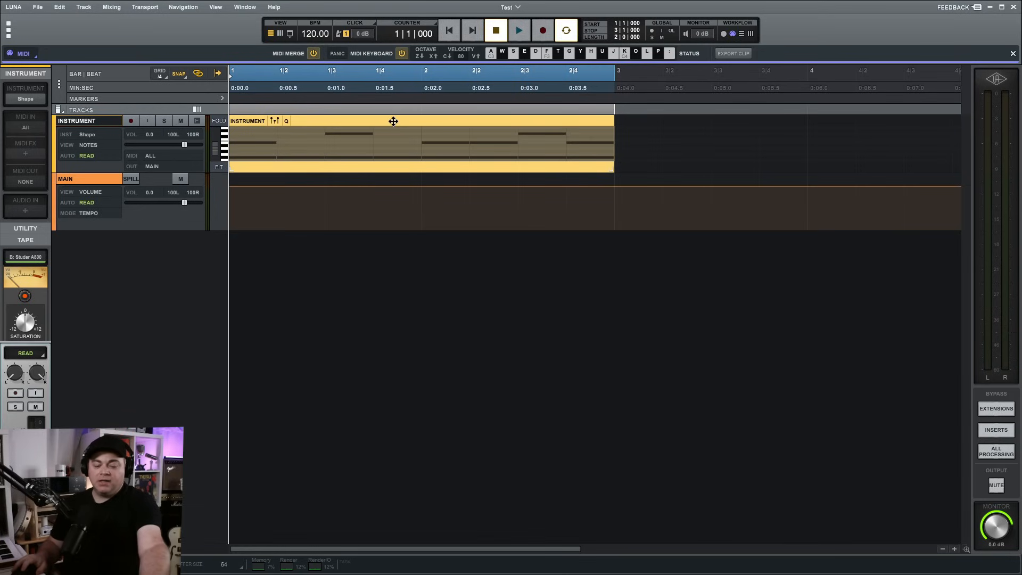
Paste a copy of the two-bar drum clip at the start of bar 3 on the Instrument track.
click(612, 92)
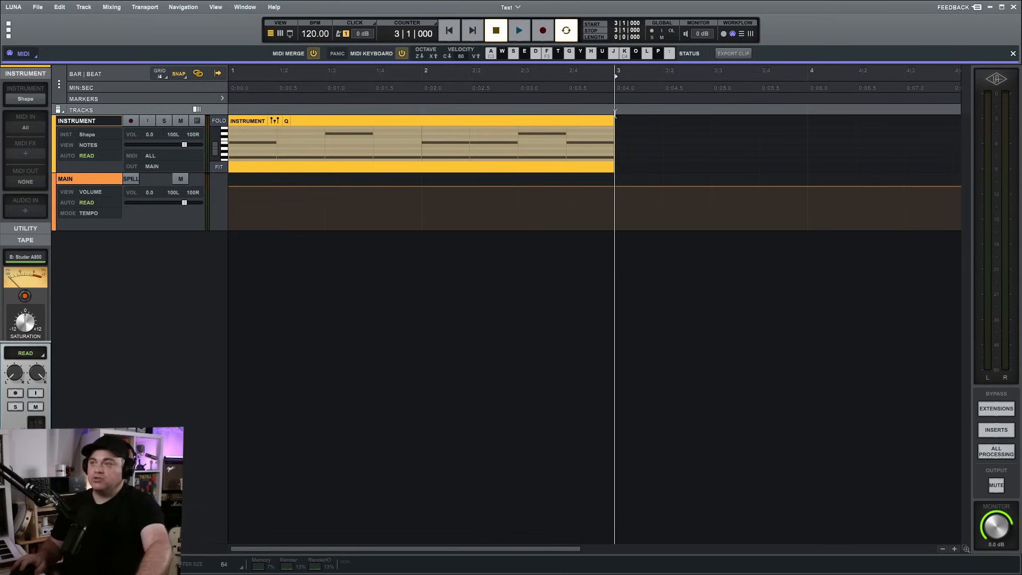
key(ctrl+v)
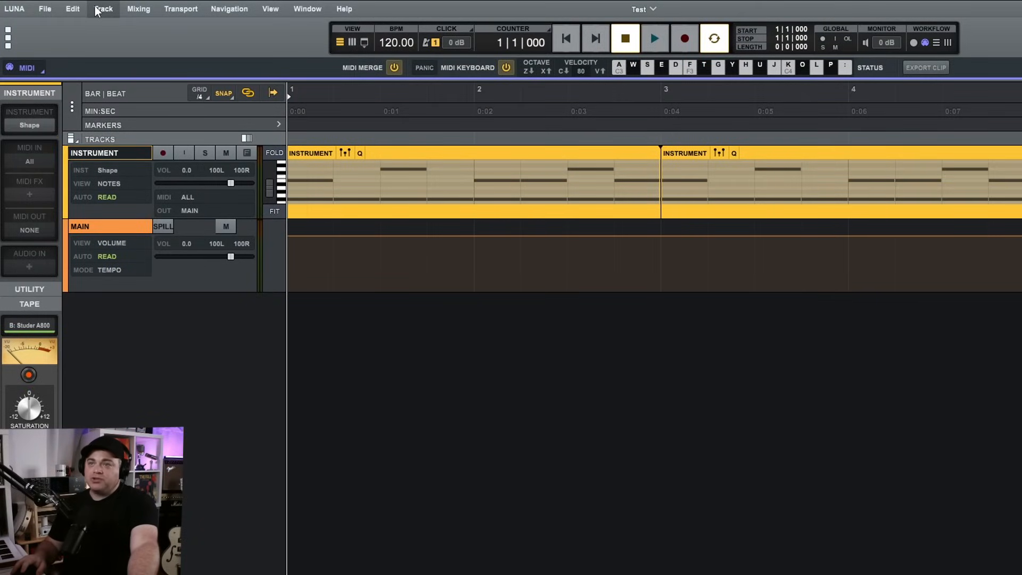
Start creating new tracks, keep the first entry as a mono audio track and name it Bass.
click(101, 10)
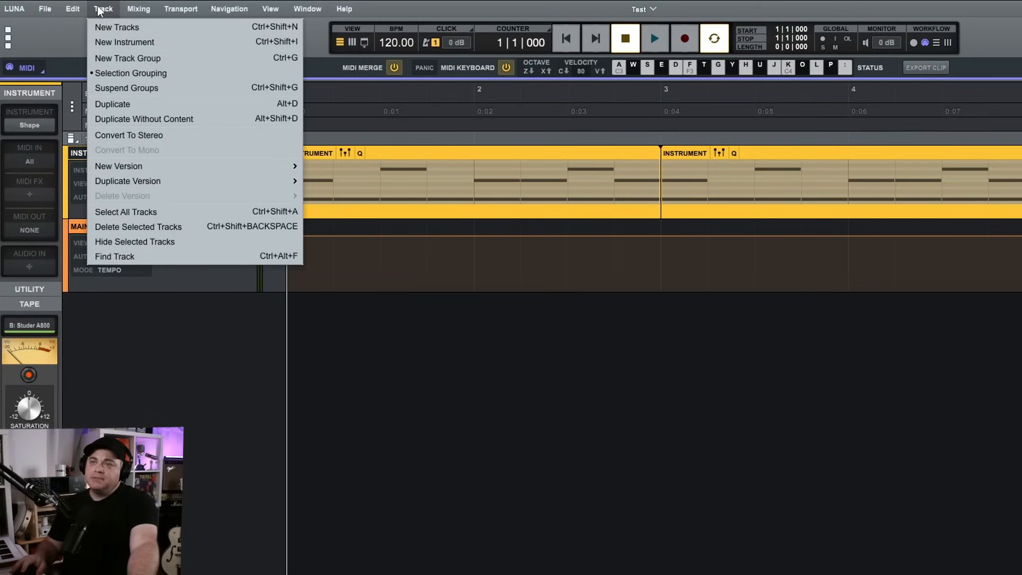
click(118, 43)
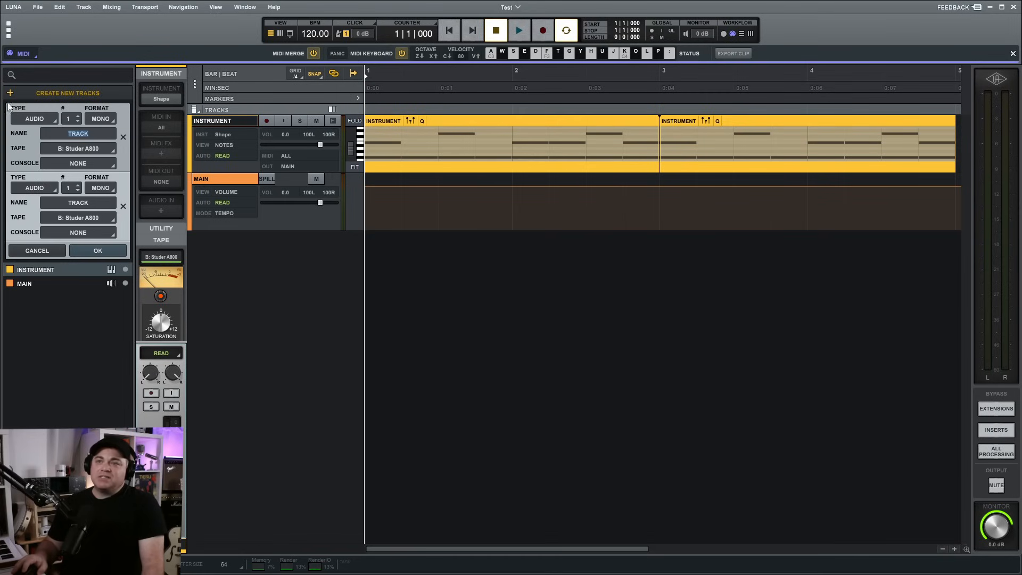
click(47, 120)
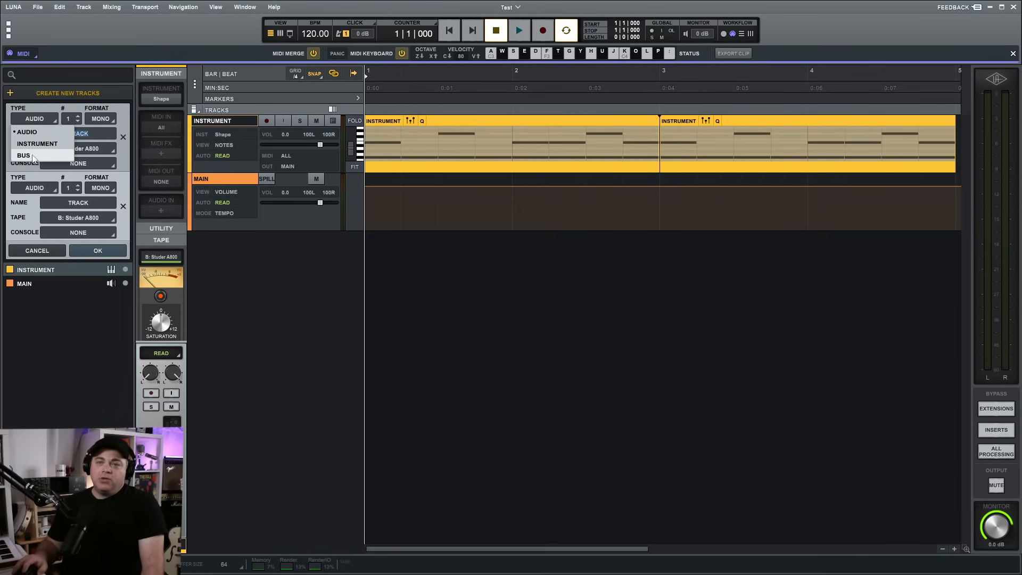
click(55, 123)
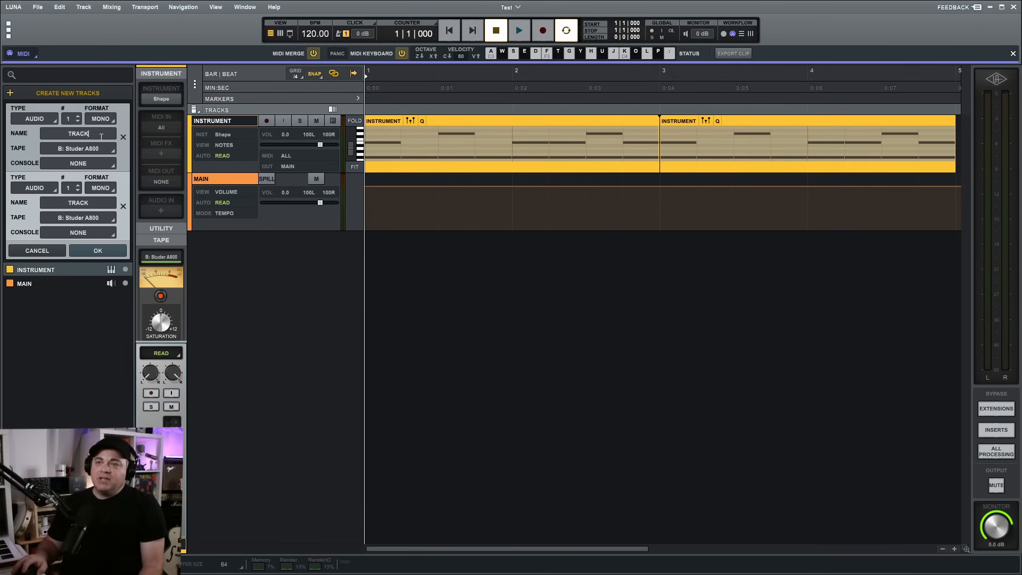
double_click(85, 133)
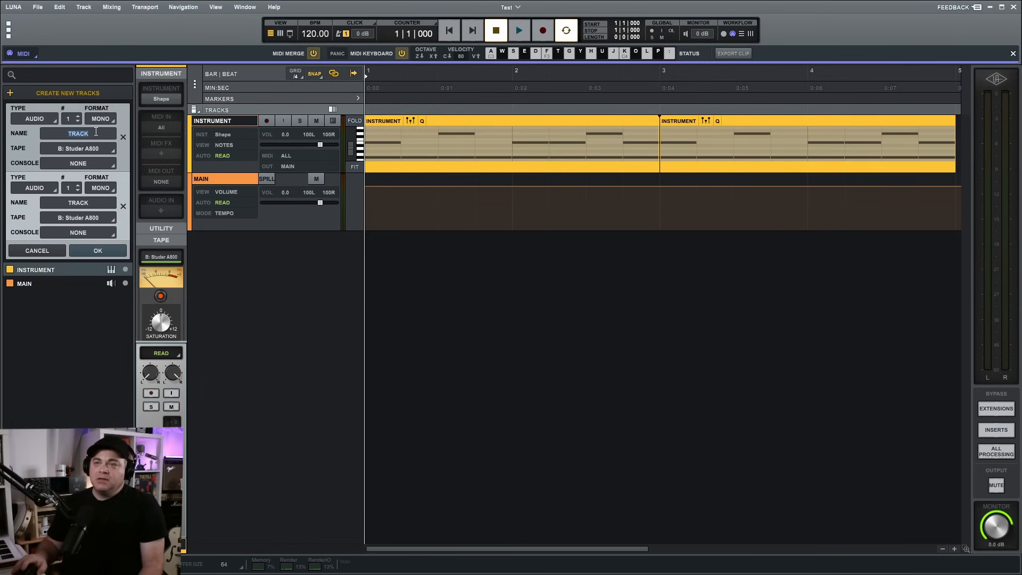
text(Bass)
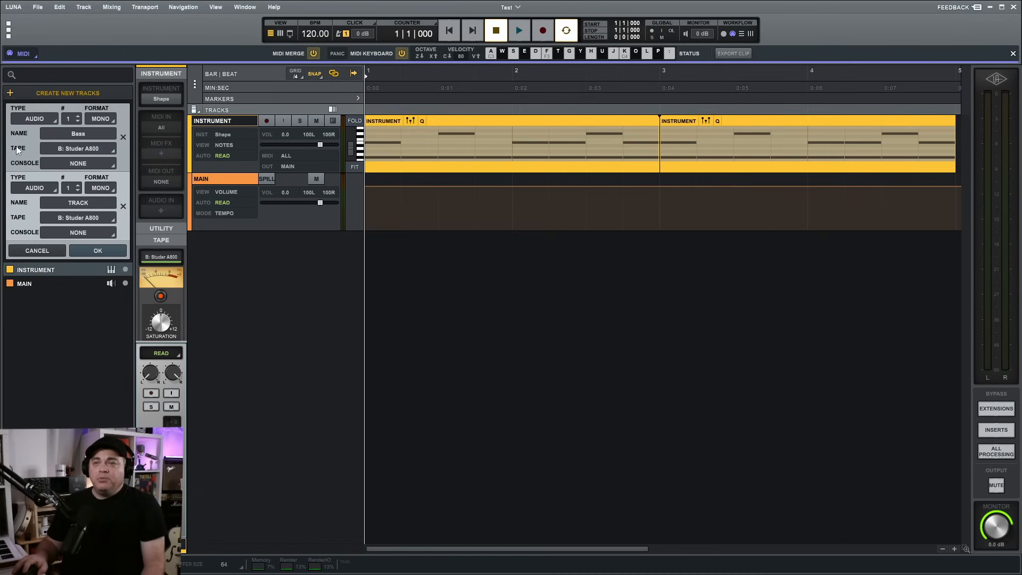
Set the tape of the new Bass track to A: Oxide.
click(76, 148)
click(69, 162)
click(85, 151)
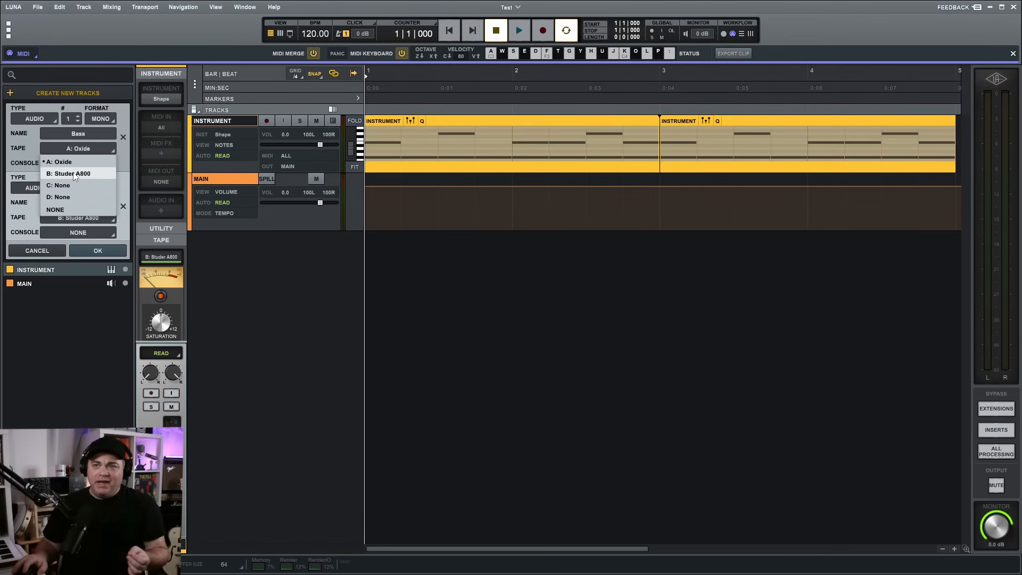
click(80, 162)
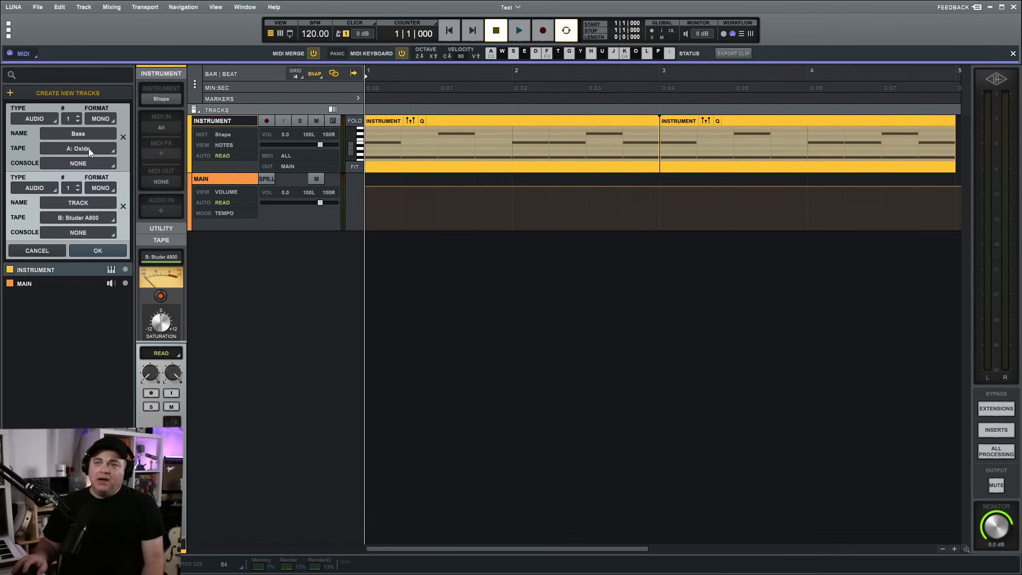
click(89, 148)
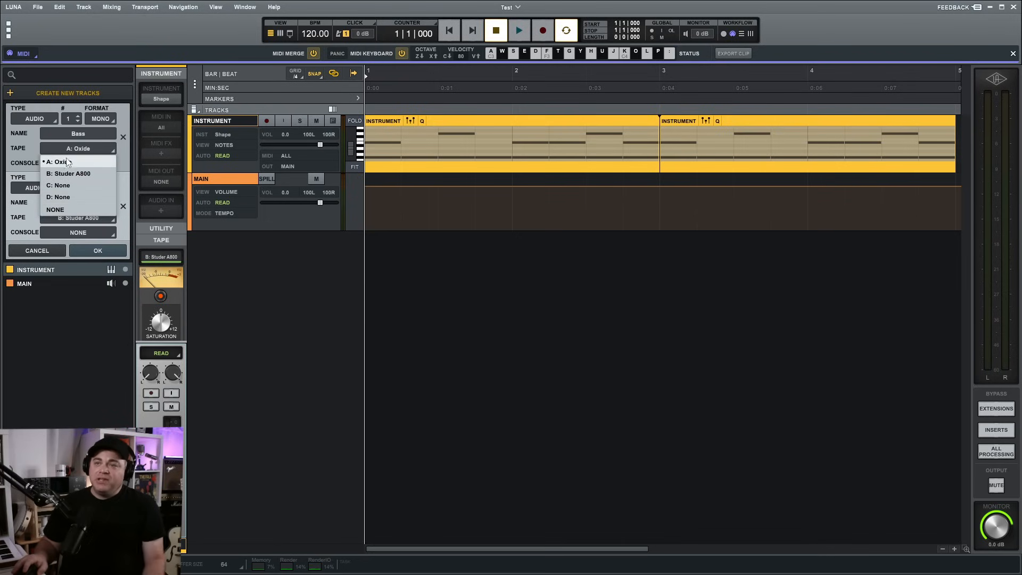
click(20, 152)
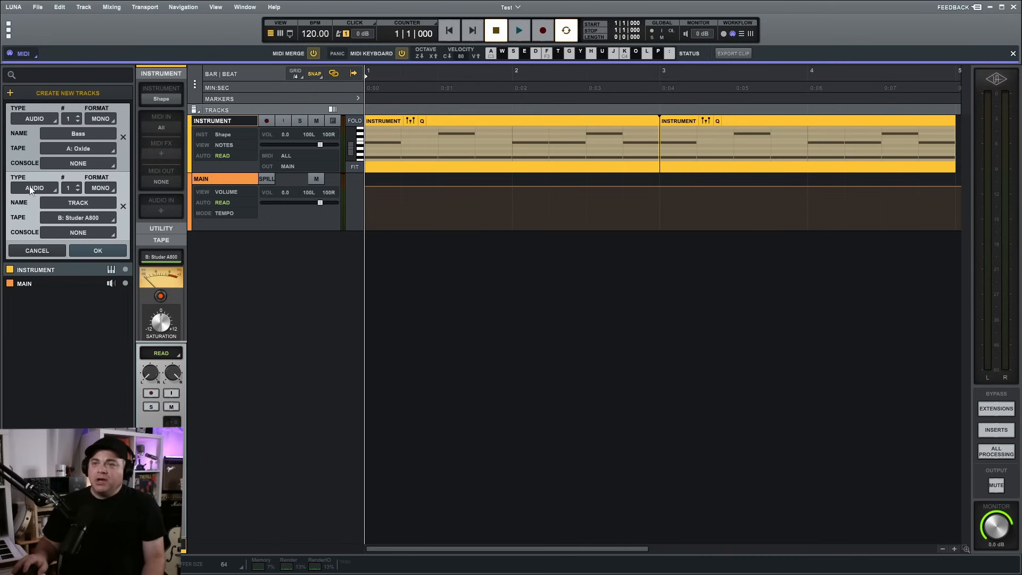
Remove the second track entry and create the Bass track.
click(122, 205)
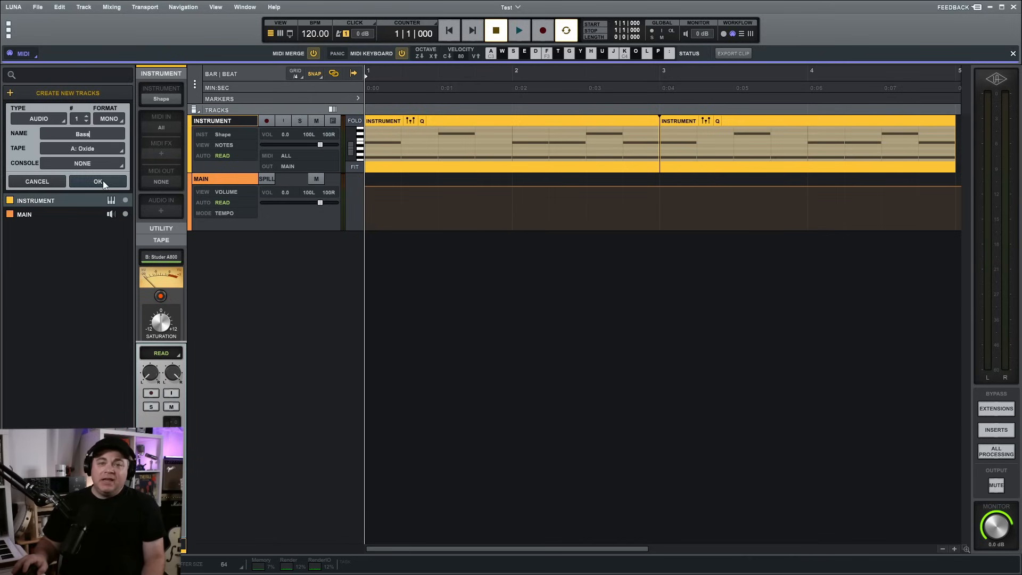
click(110, 181)
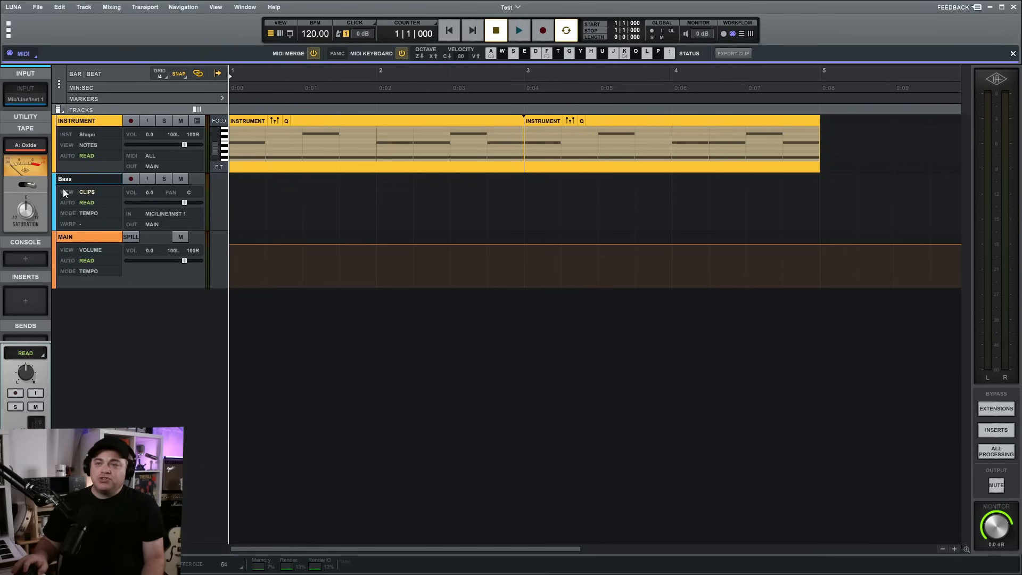
Select the Instrument track to show its channel controls, leaving the Bass track's automation mode at Read.
click(113, 199)
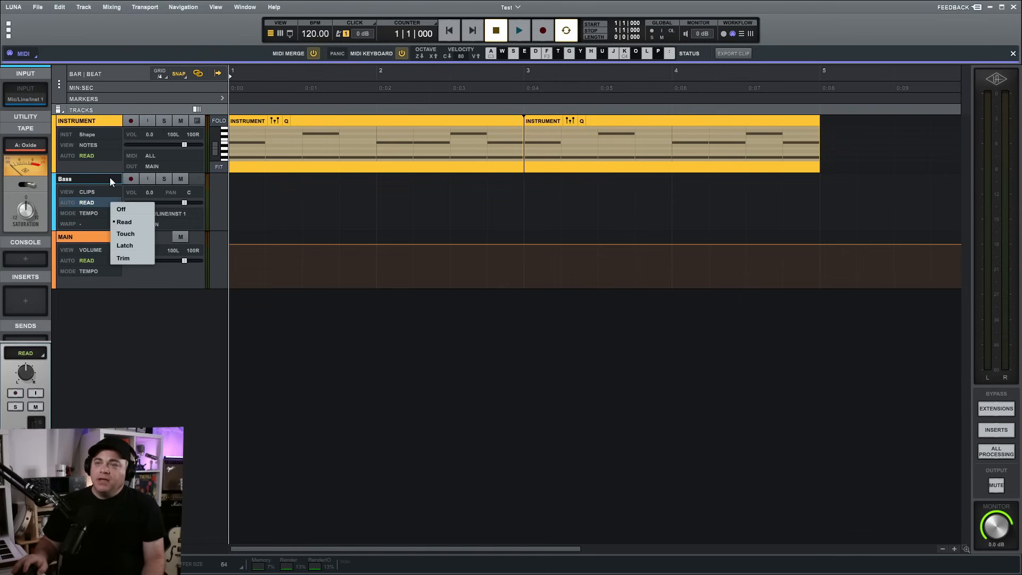
click(110, 177)
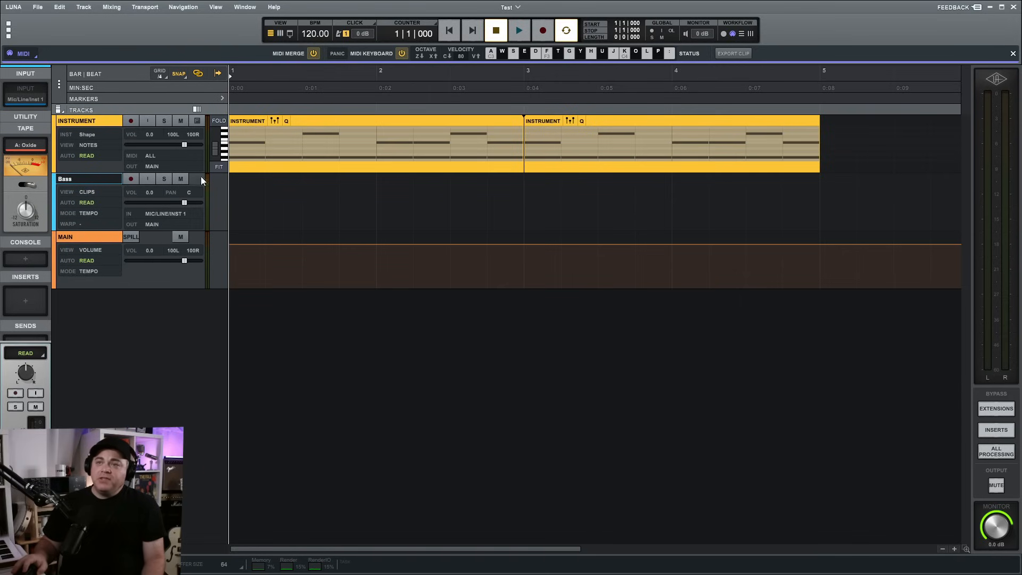
click(104, 123)
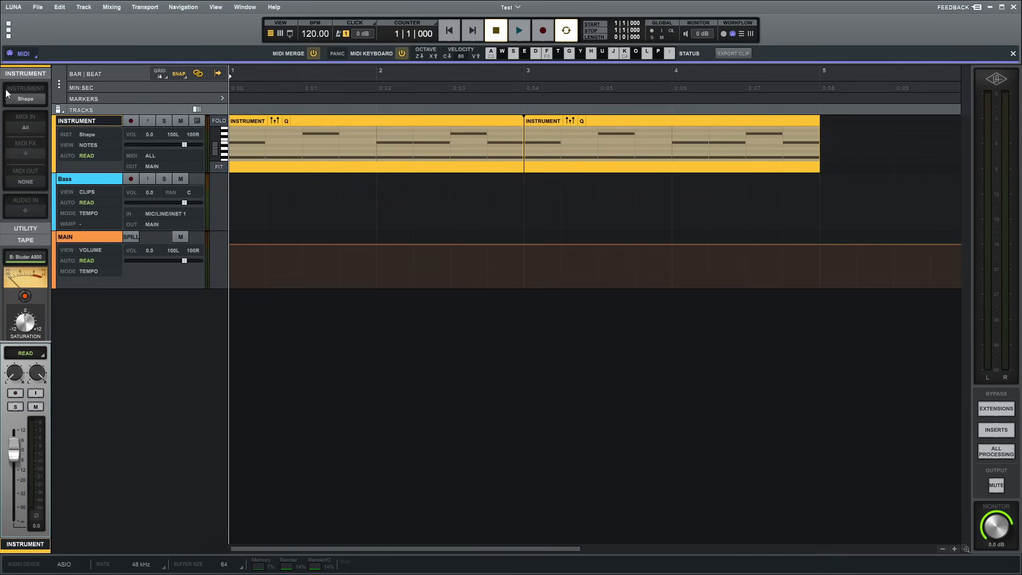
Select the Bass, Instrument and Main tracks in turn to compare their channel controls.
click(104, 176)
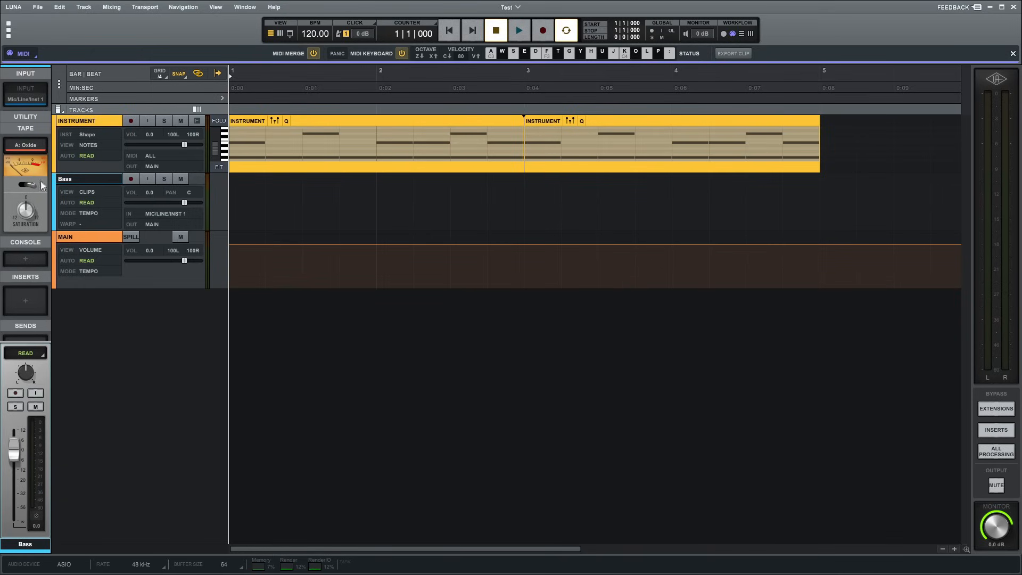
click(93, 142)
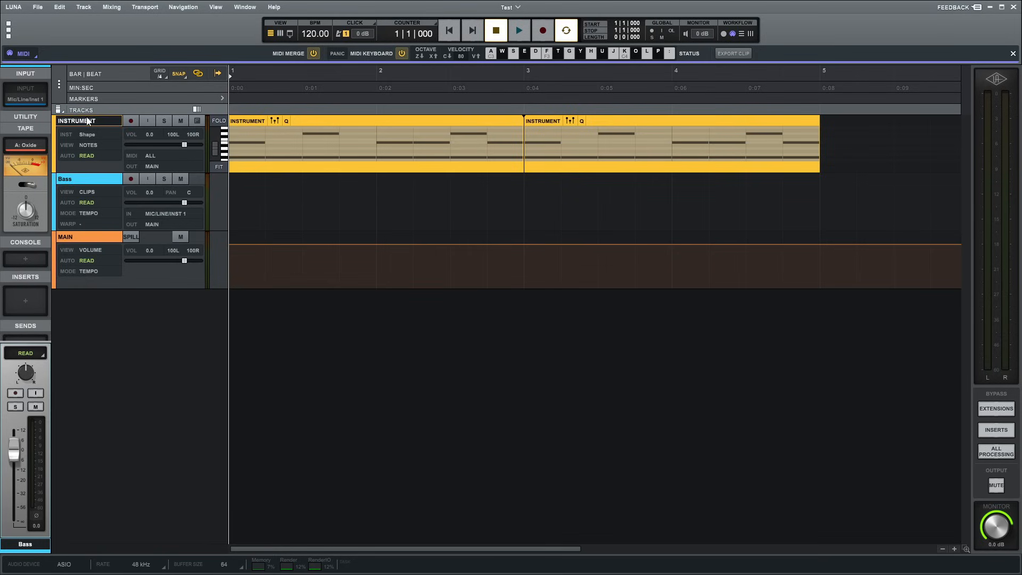
click(81, 239)
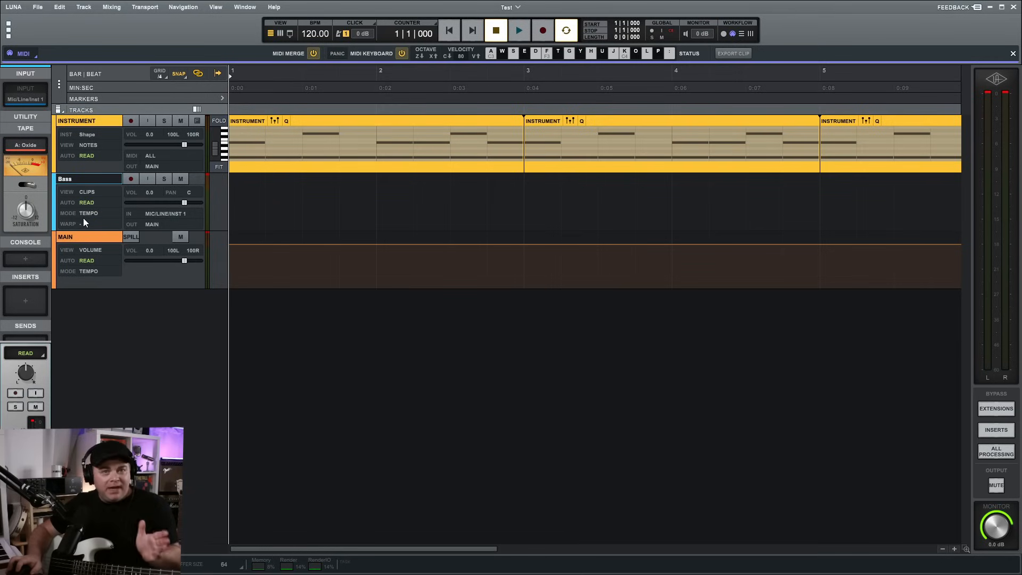
Review the available input sources for the Bass track and keep Mic/Line/Inst 1 as its input.
click(151, 213)
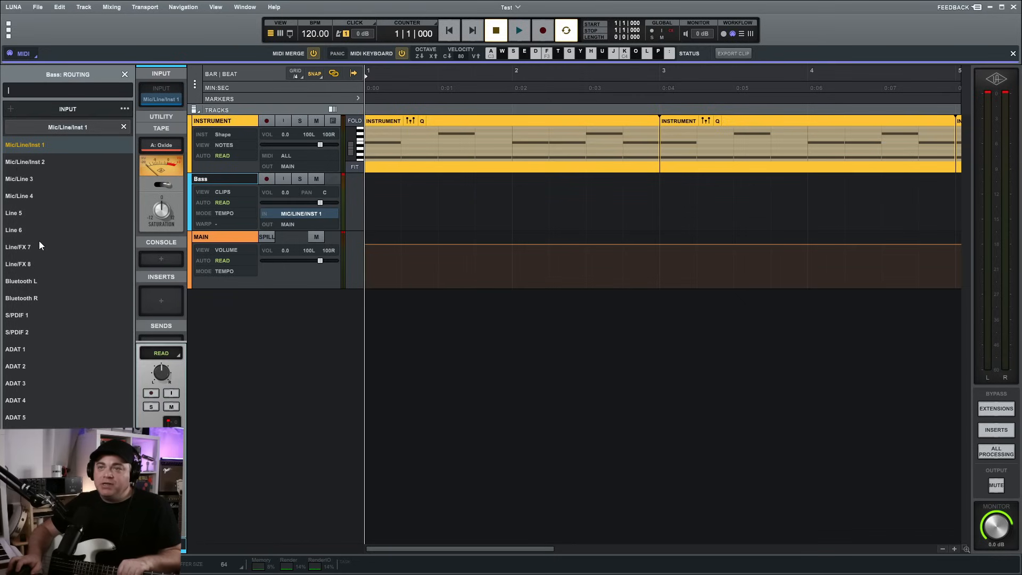
click(29, 162)
click(124, 74)
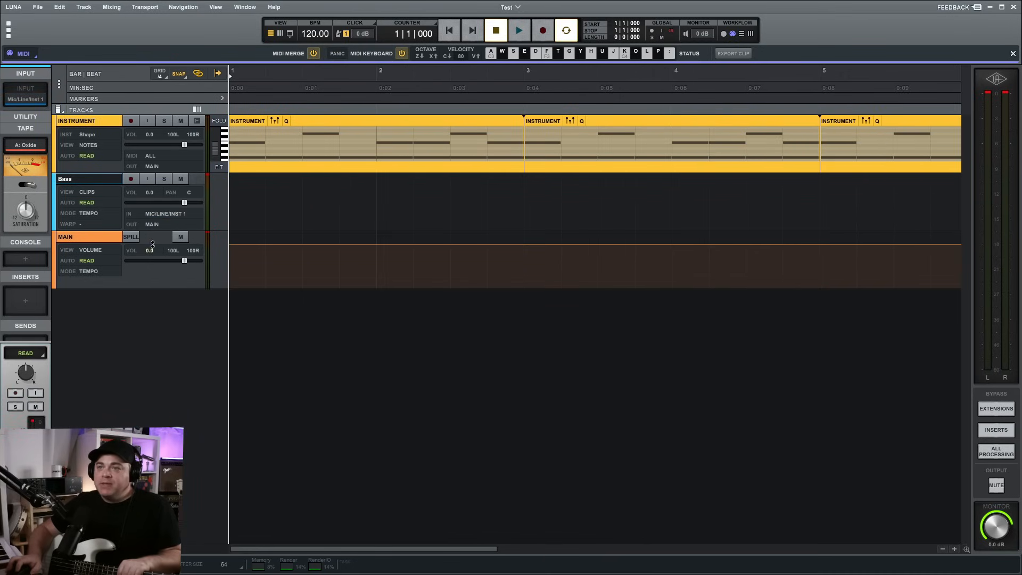
Turn on input monitoring for the Bass track, play the session to hear the live bass, and return to the start.
click(131, 180)
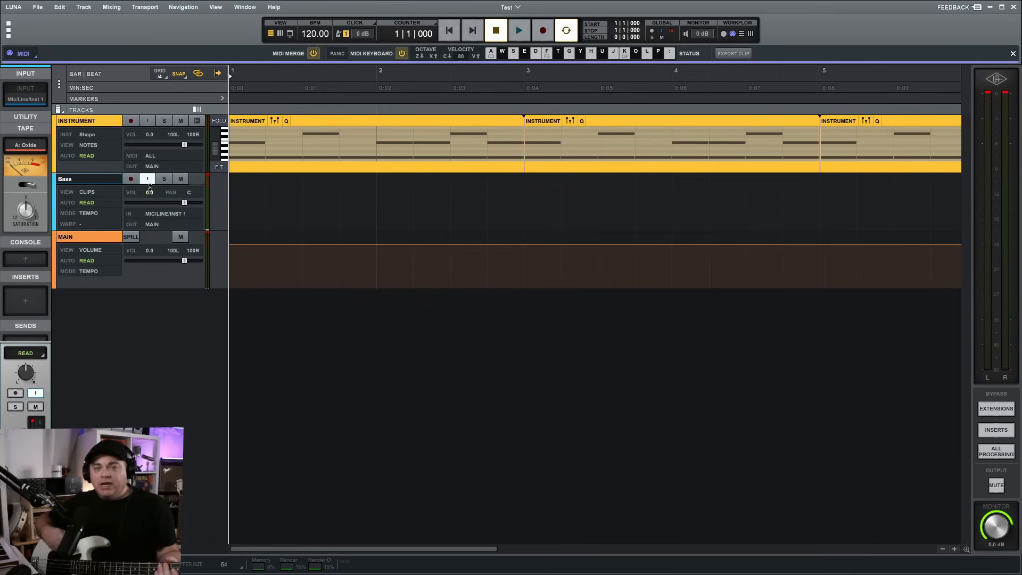
key(space)
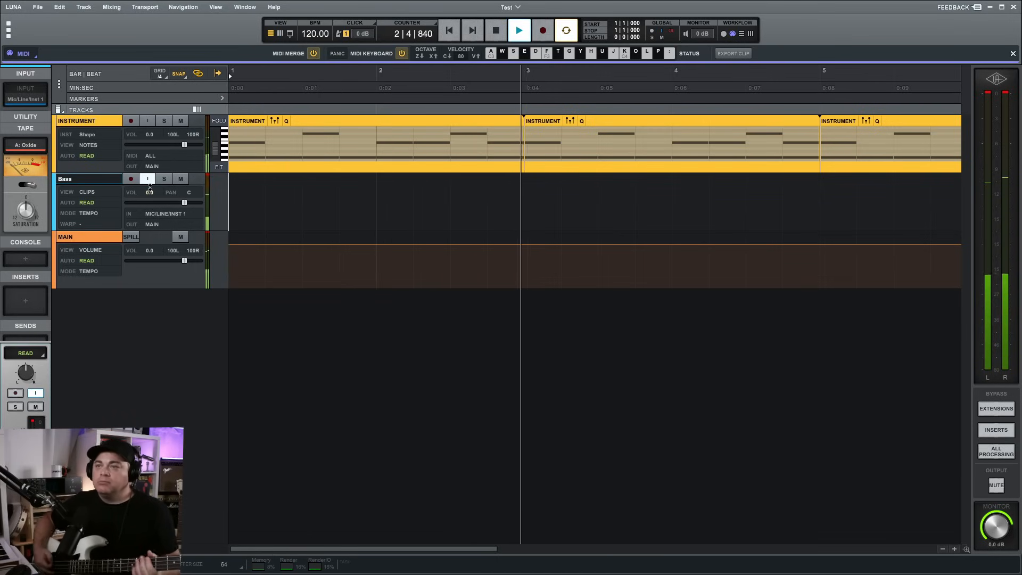
key(space)
key(Return)
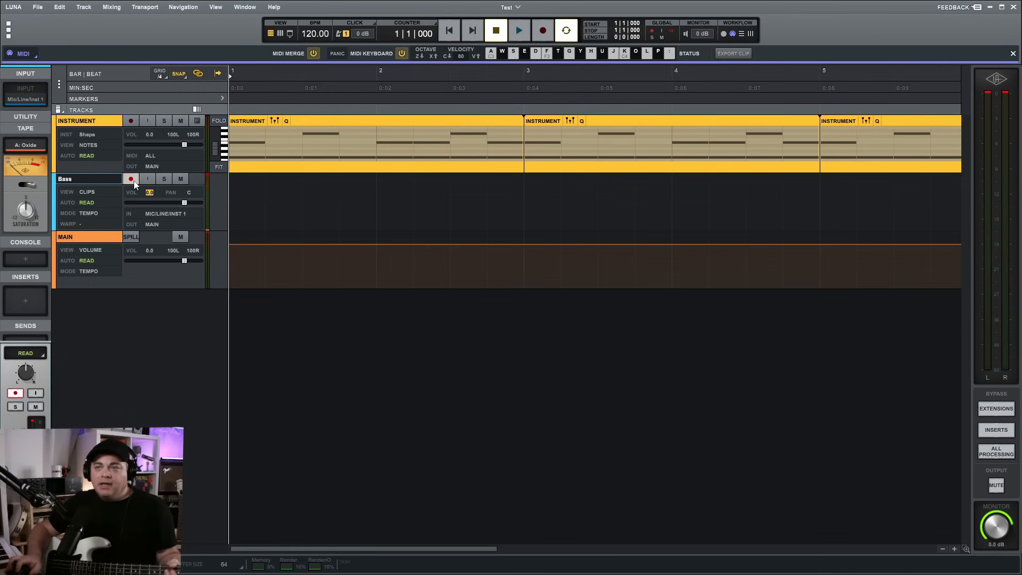
Switch the Bass track from input monitoring to record-armed, test it with a short playback, and return to the start.
key(space)
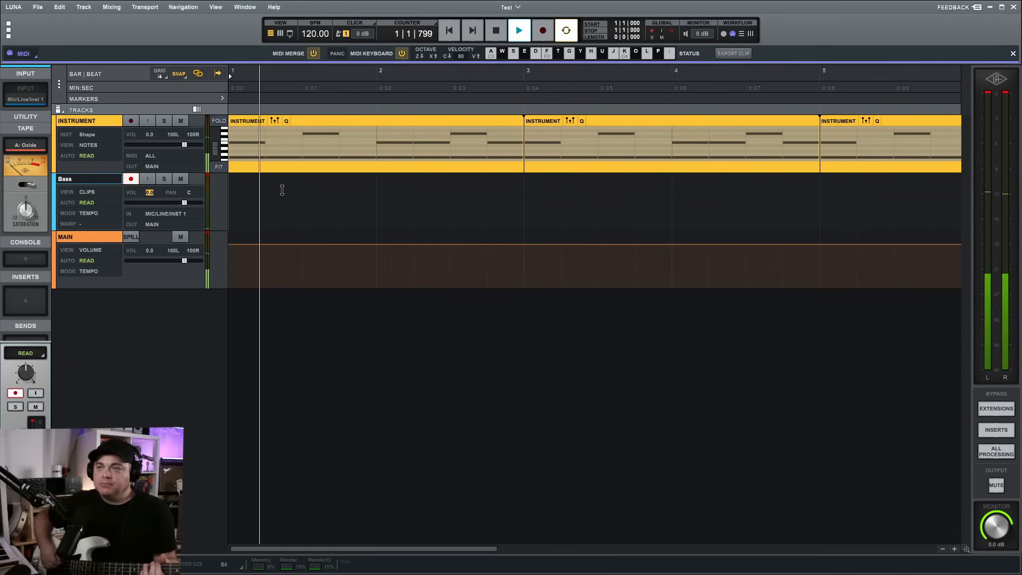
key(space)
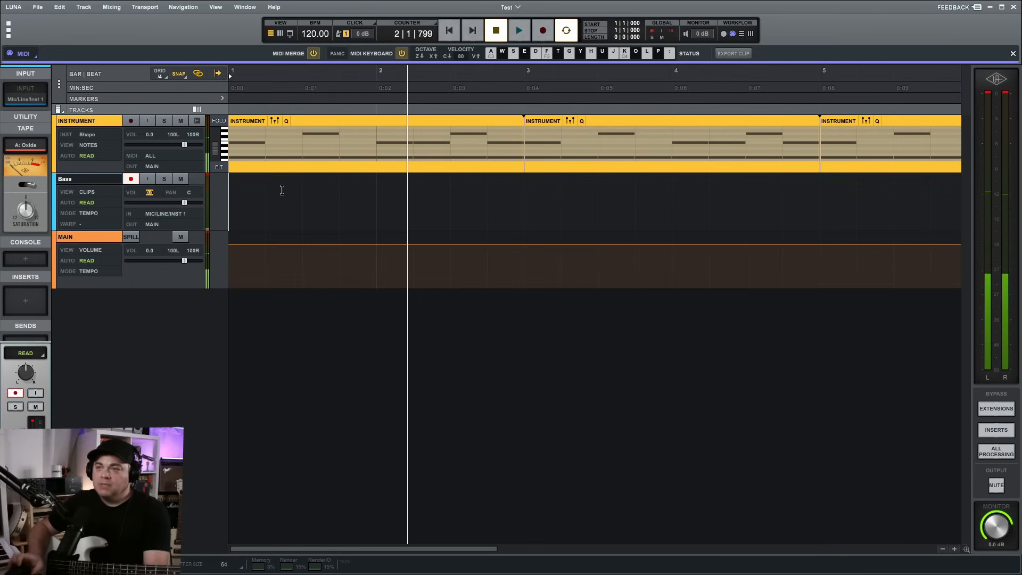
key(Return)
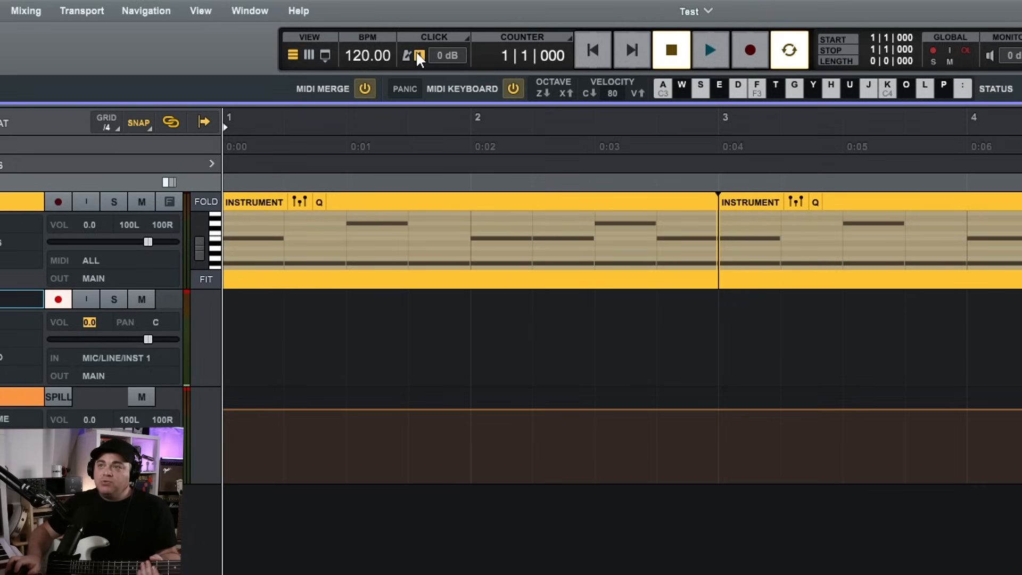
Set up a one-bar count-in and the metronome click for recording.
click(419, 55)
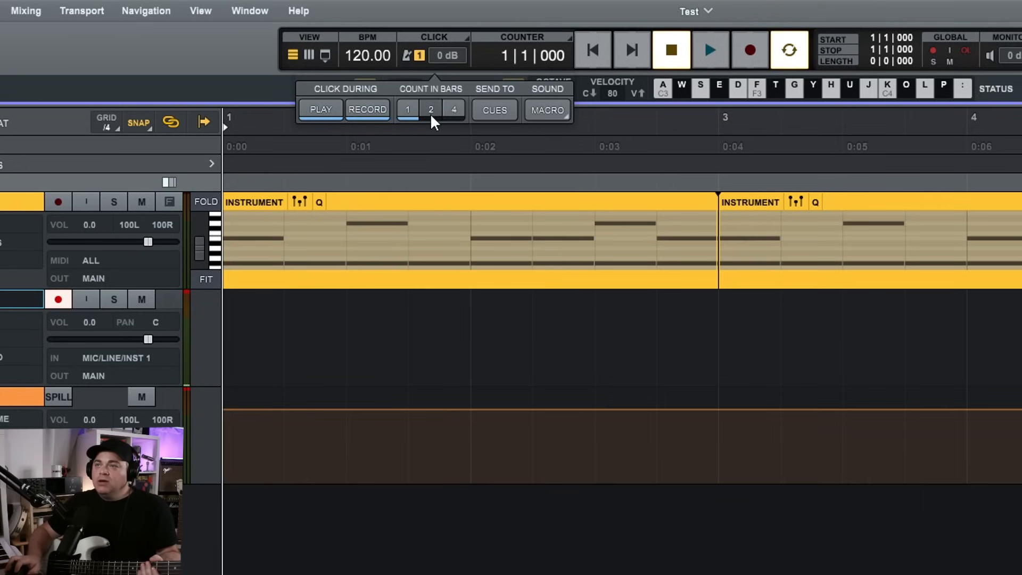
click(419, 58)
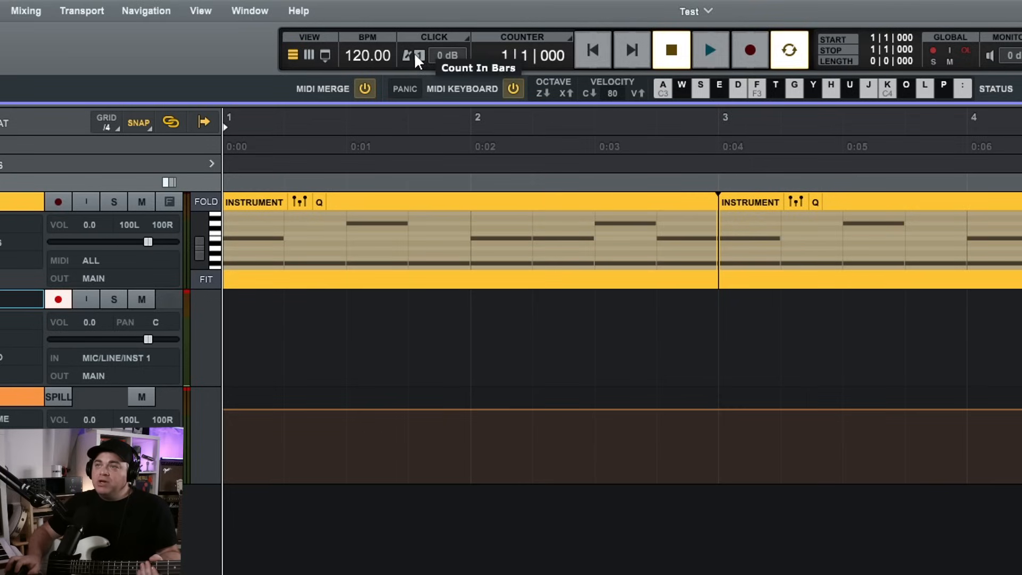
click(418, 53)
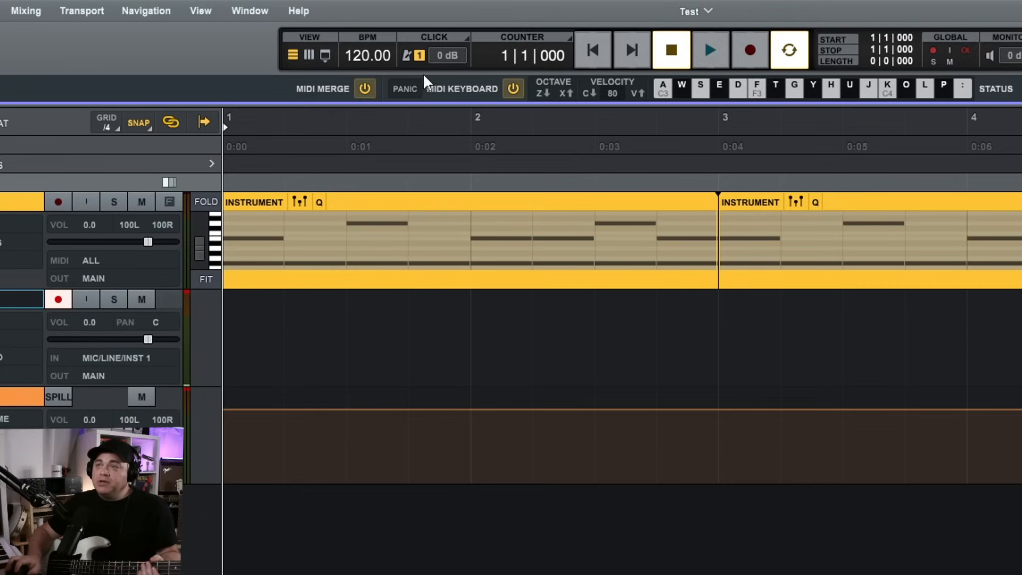
click(407, 54)
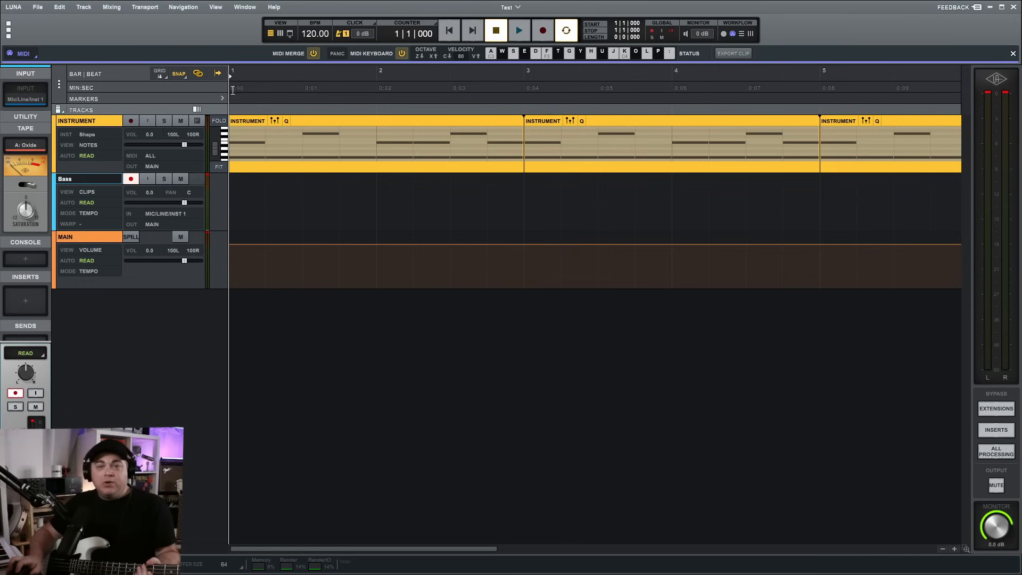
Record the bass part from bar 1 and trim the end of its clip to bar 9, level with the Instrument clips.
click(543, 33)
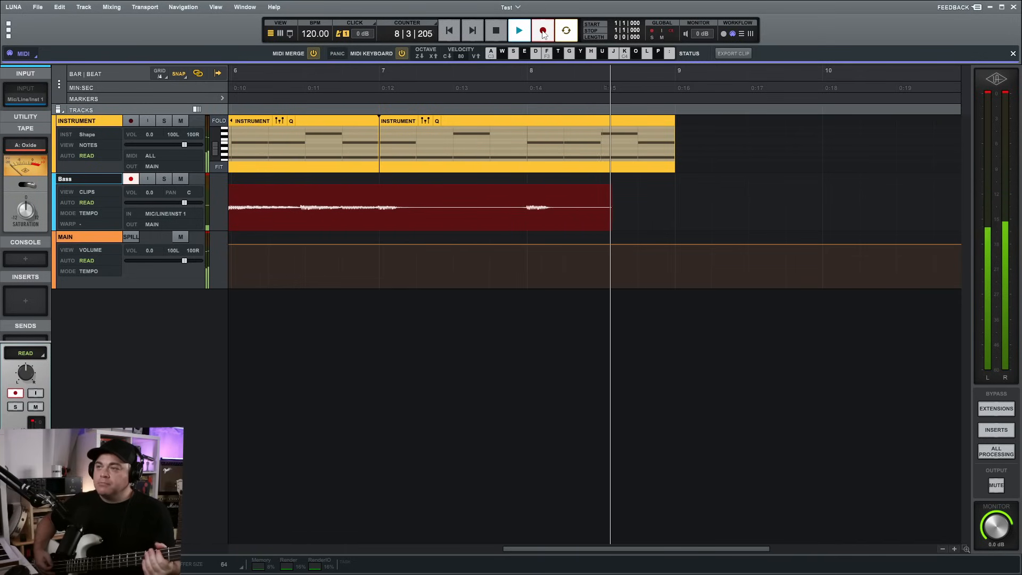
key(space)
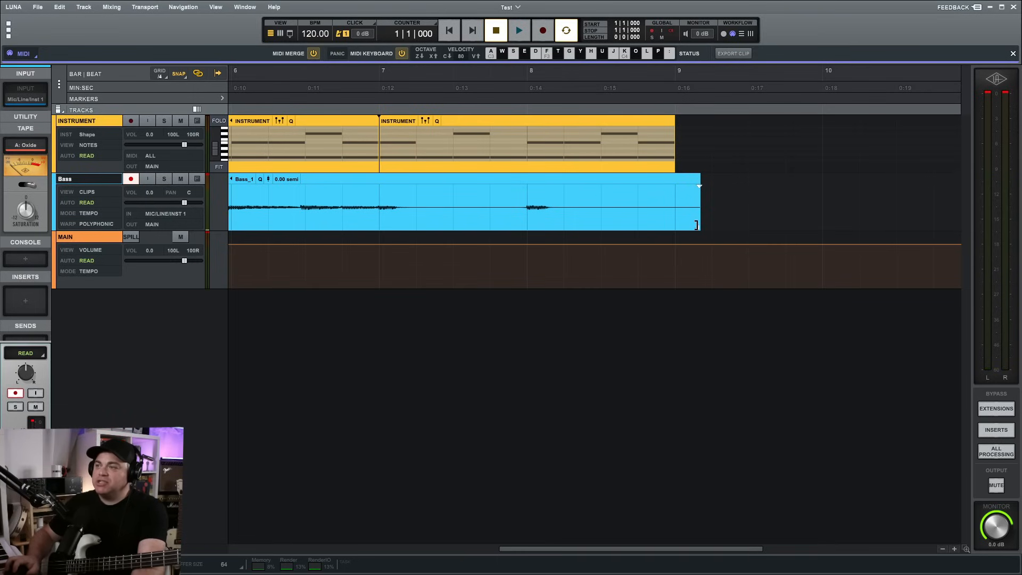
drag(697, 225, 673, 222)
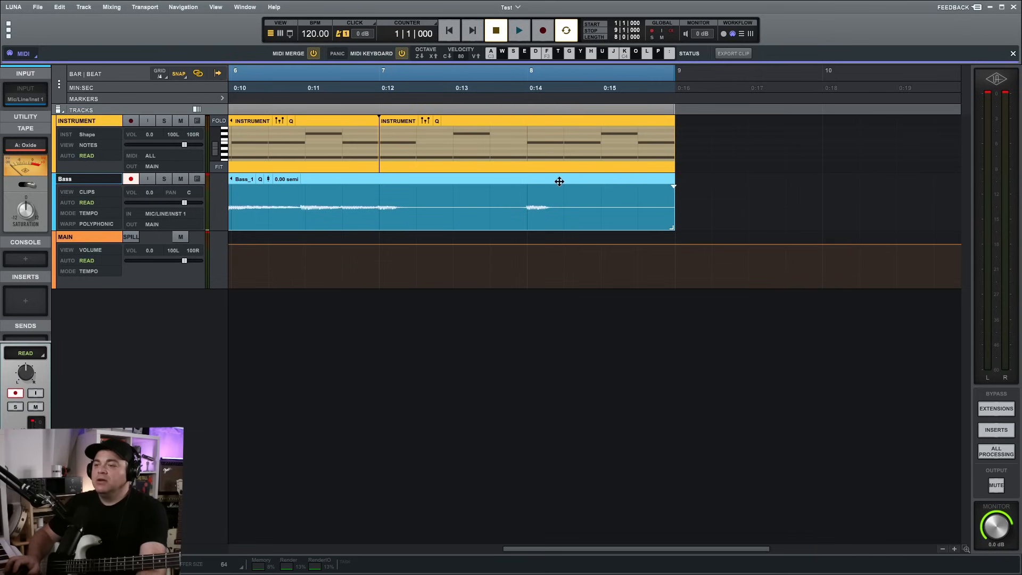
Disarm the Bass track and play back the recorded bass with the drums from the start.
drag(522, 548, 231, 541)
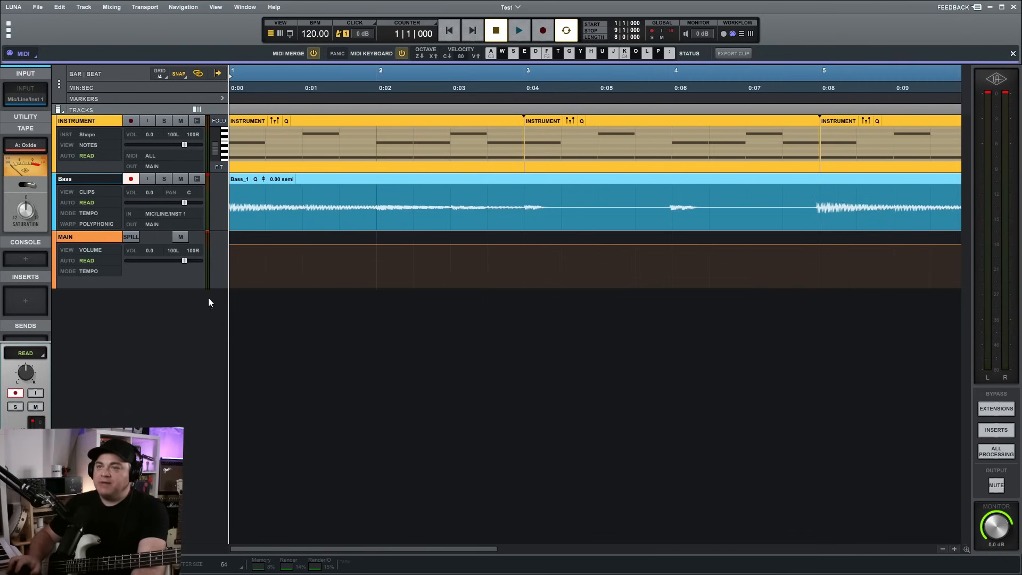
click(132, 179)
key(space)
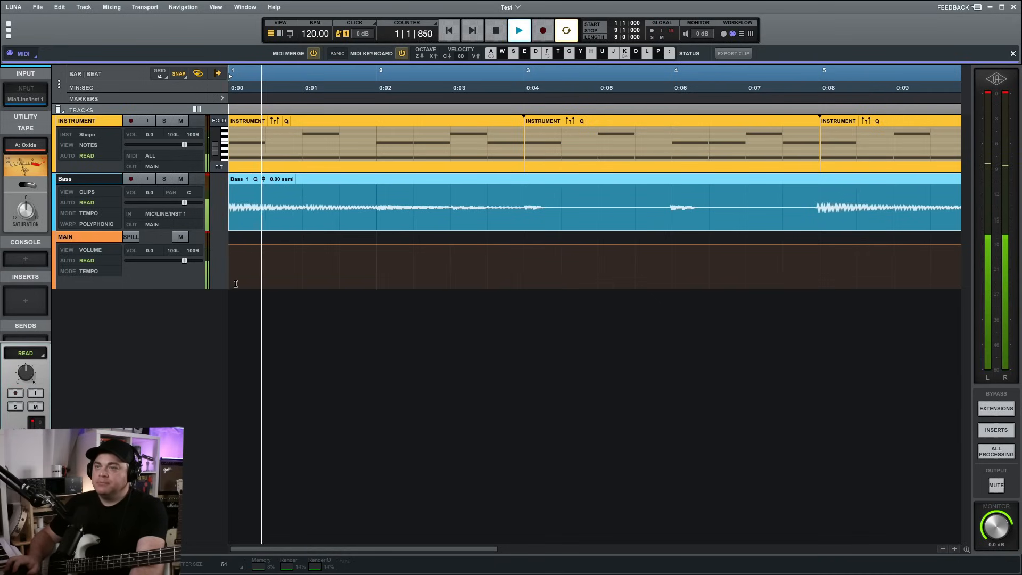
key(space)
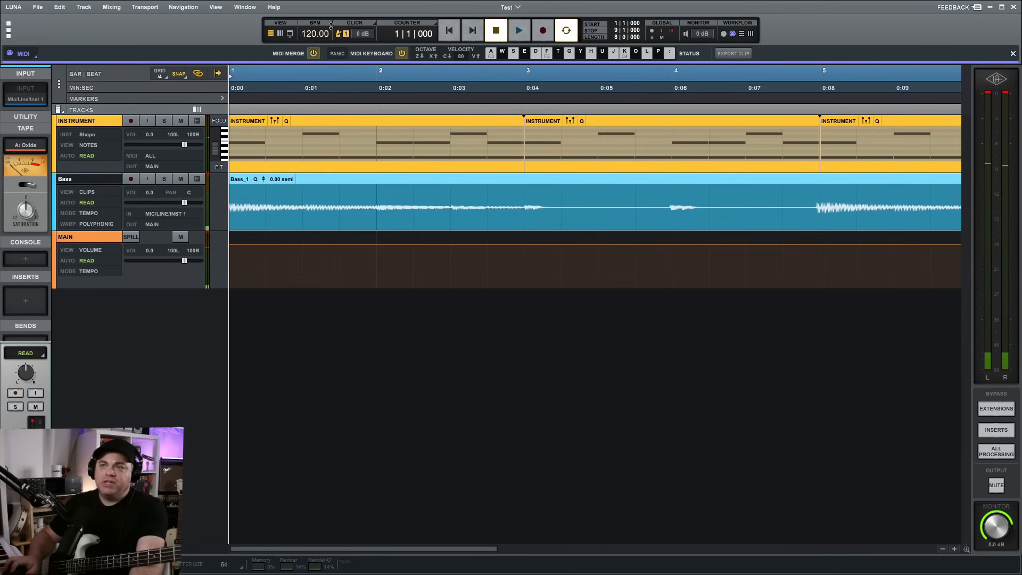
key(space)
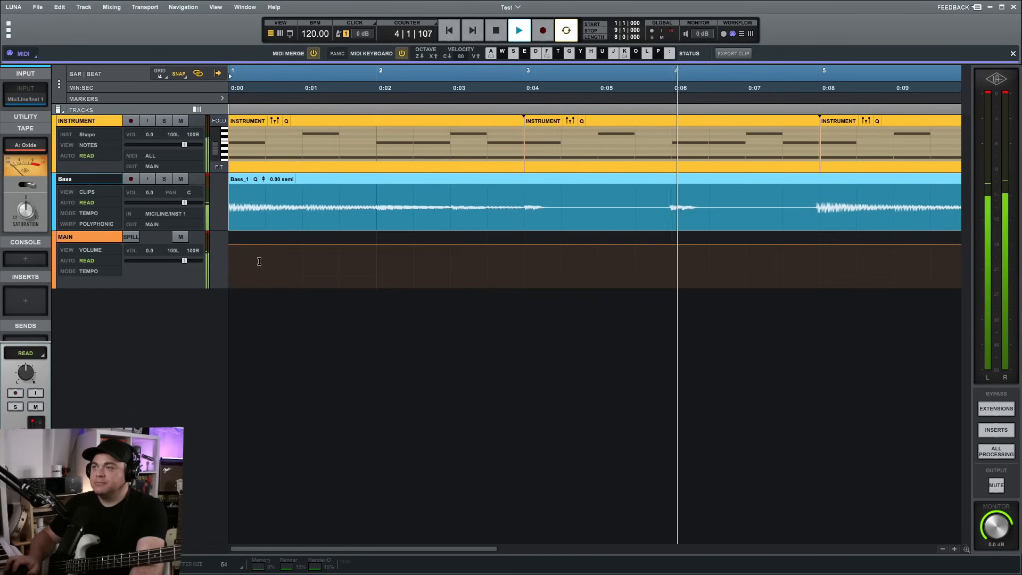
key(space)
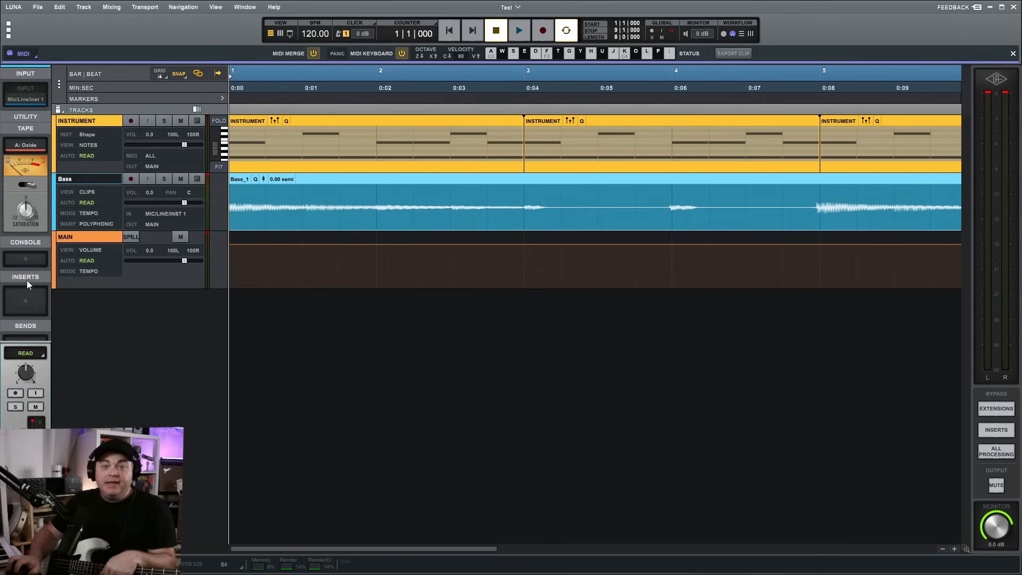
Find the Ampeg SVTVR Classic plug-in and load it as the first insert on the Bass track.
click(28, 300)
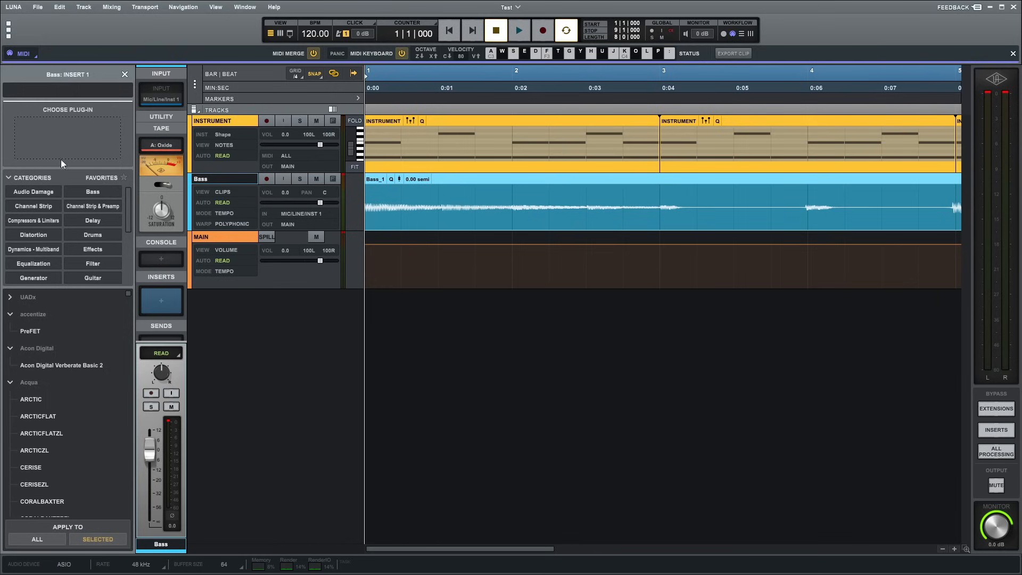
text(ampeg)
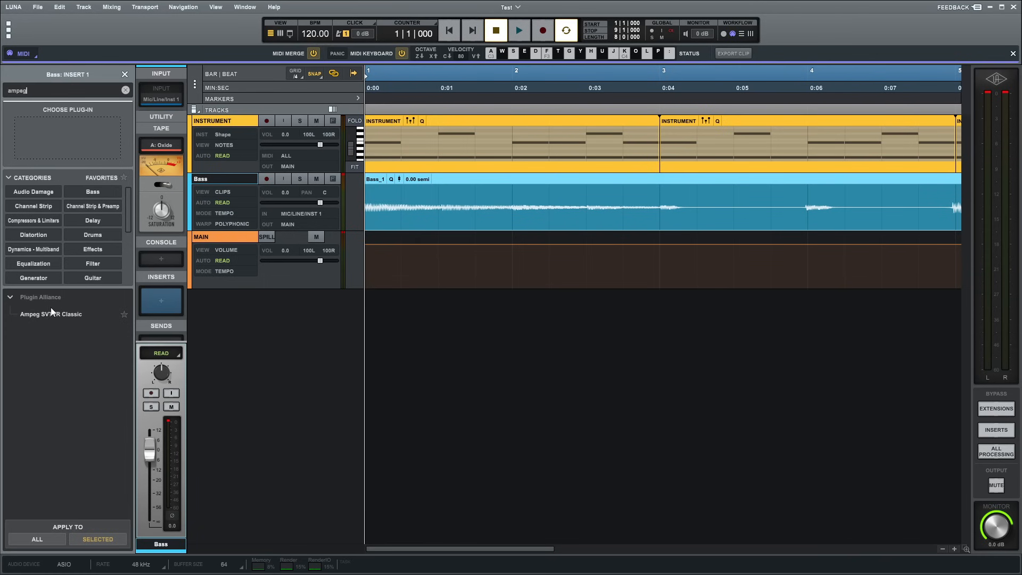
double_click(37, 314)
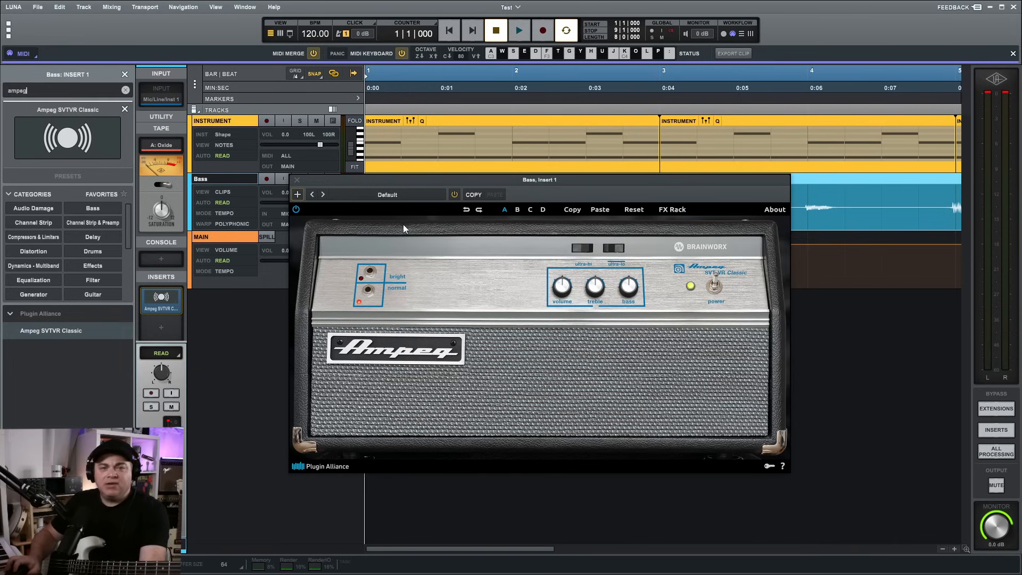
Play the session through the bass amp plug-in and adjust its treble slightly, then stop playback.
key(space)
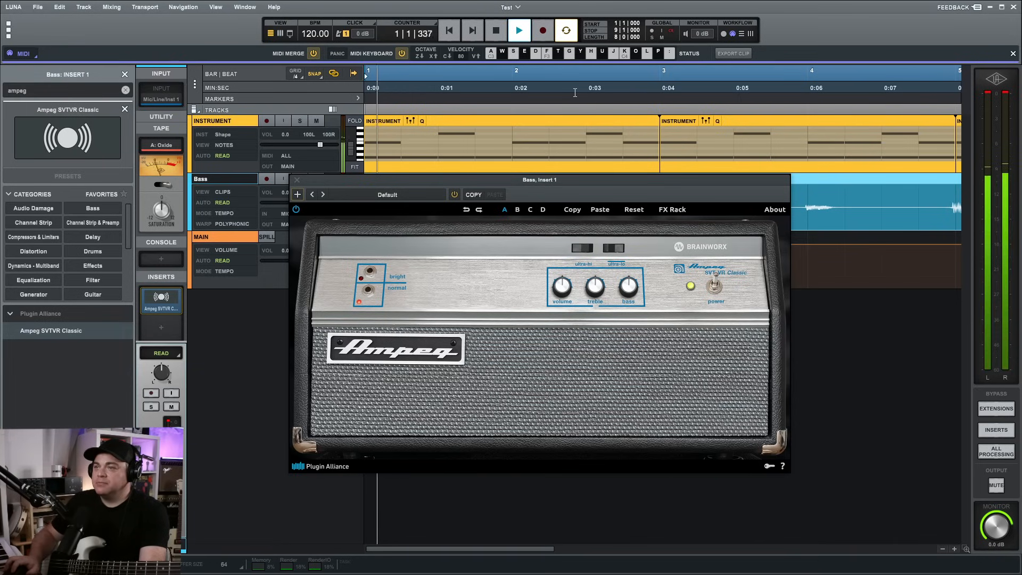
drag(597, 287, 598, 277)
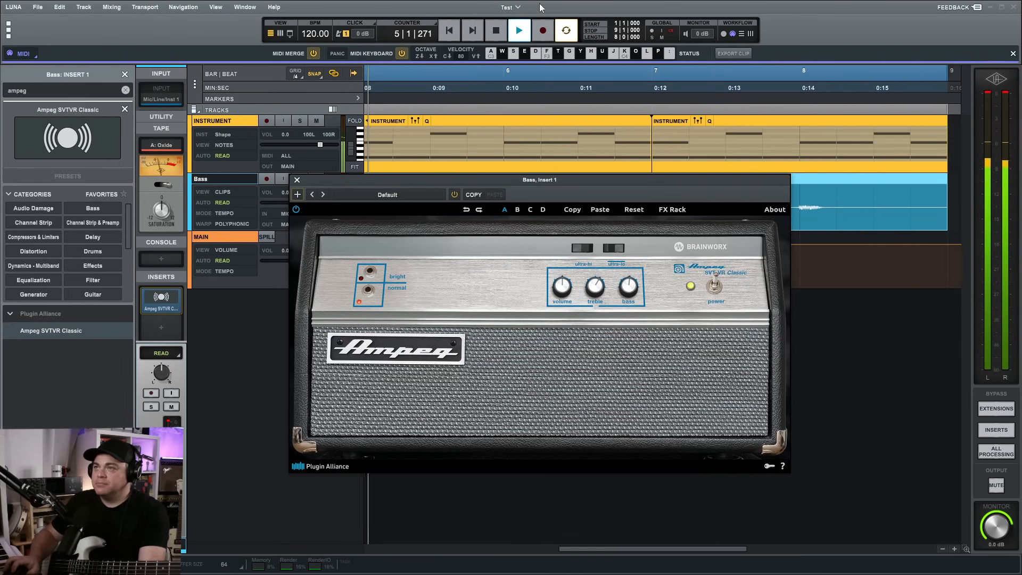
key(space)
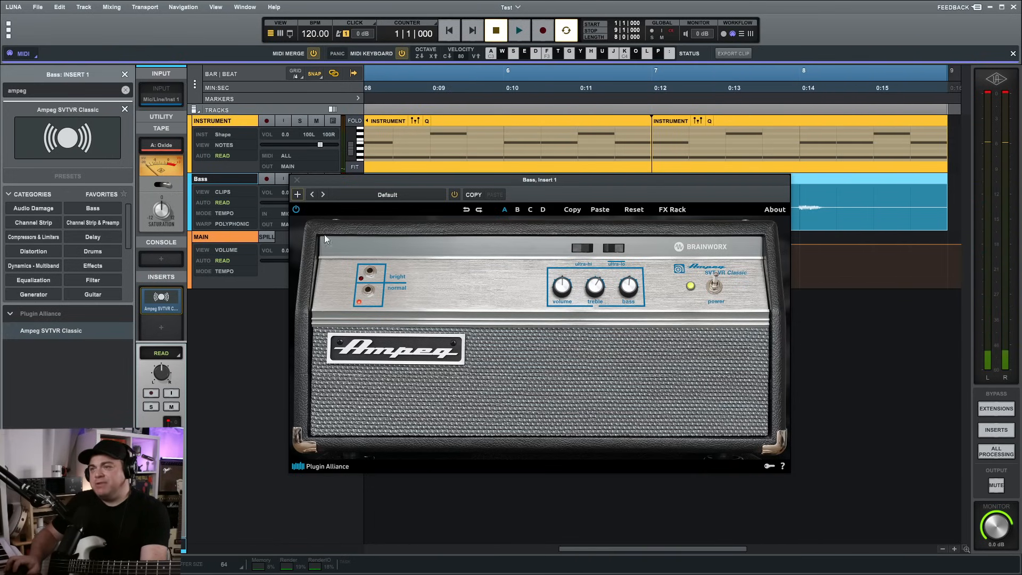
Compare the bass with the amp plug-in bypassed and active during playback, then leave the plug-in enabled.
click(454, 194)
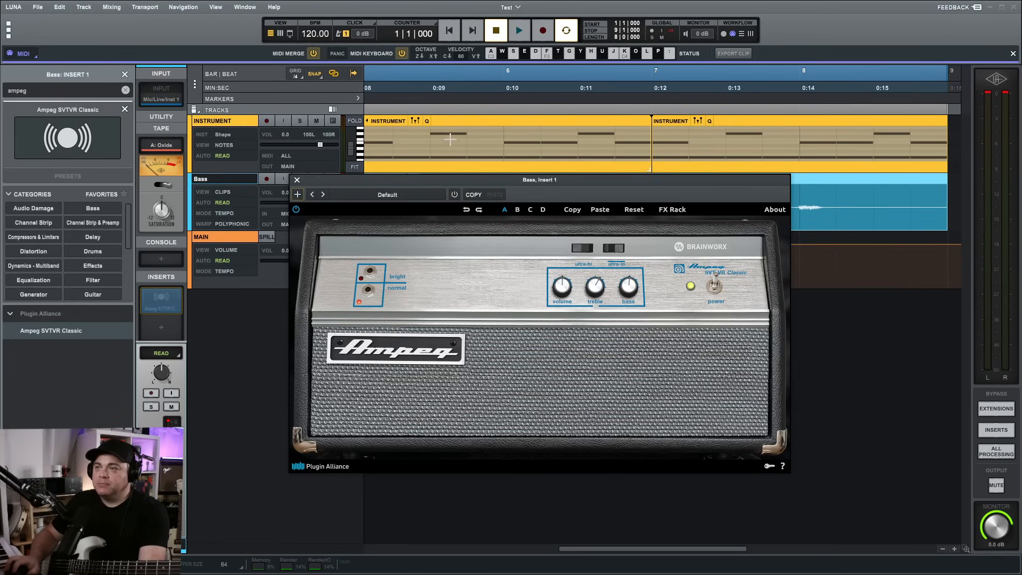
key(space)
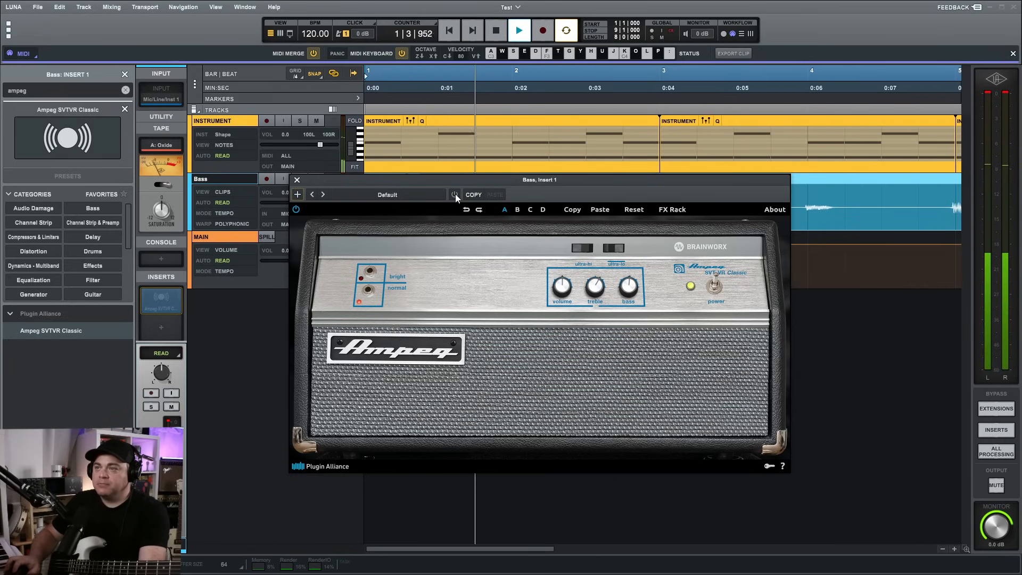
click(455, 193)
click(454, 193)
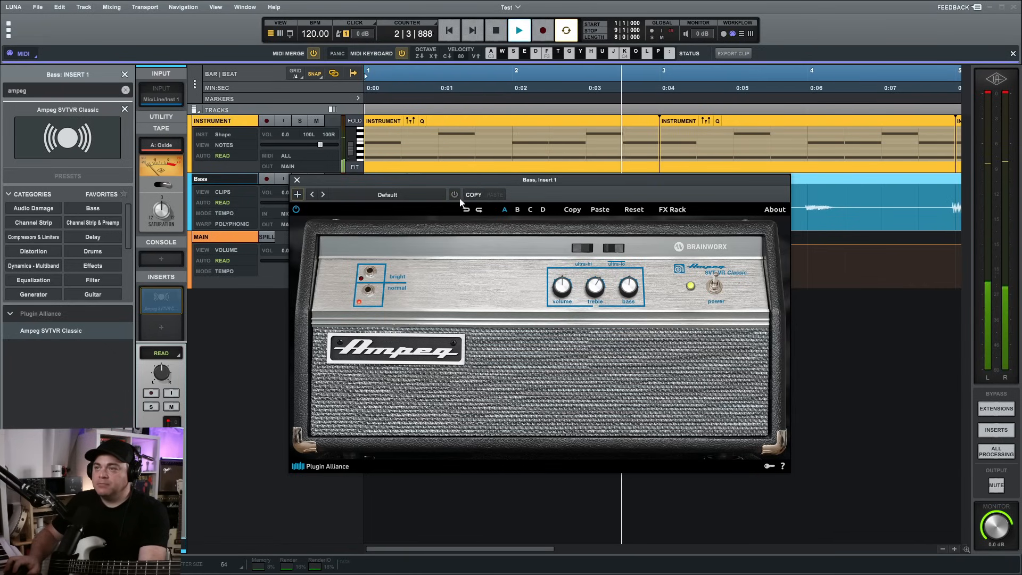
key(space)
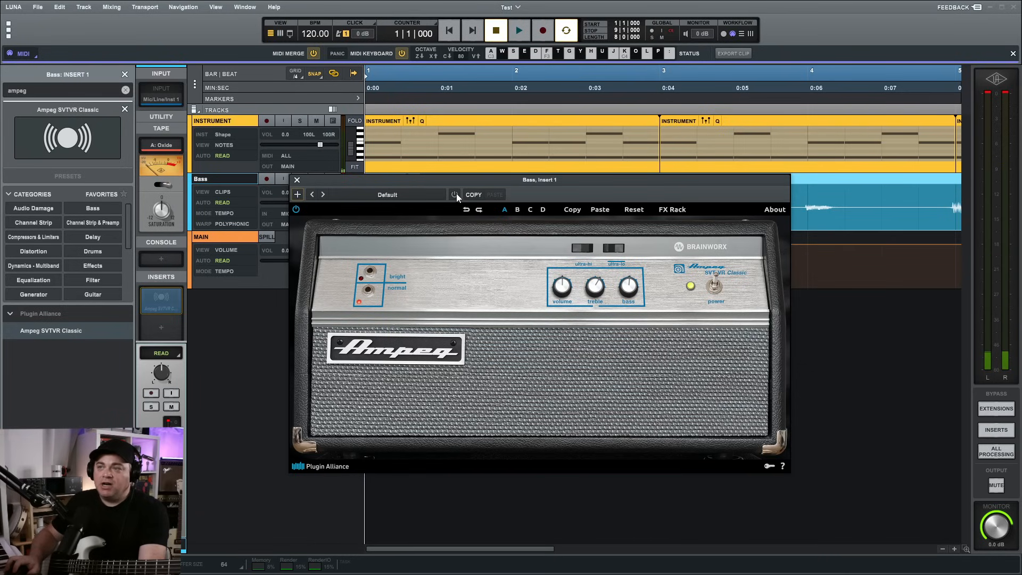
click(455, 194)
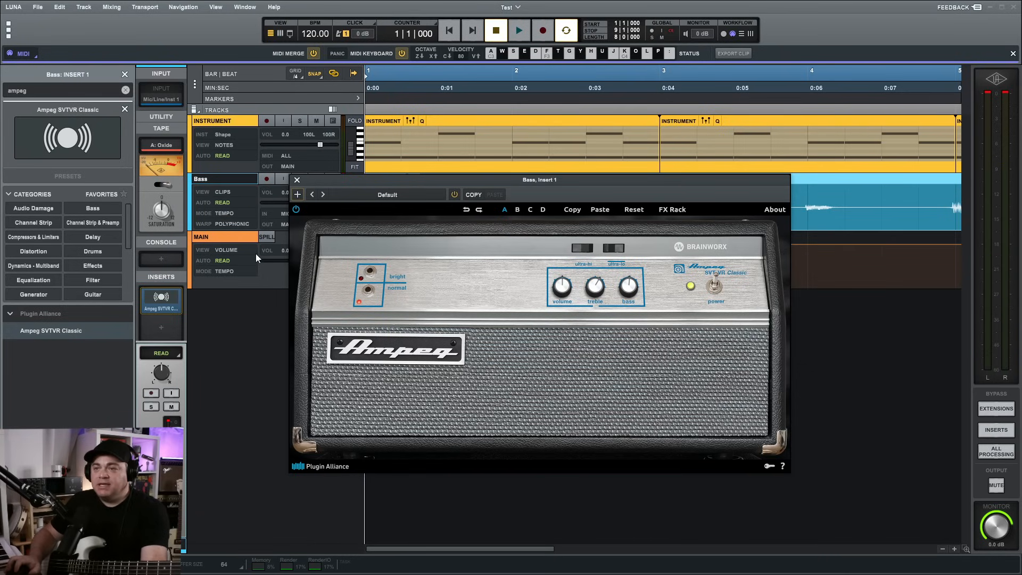
mouse_move(173, 312)
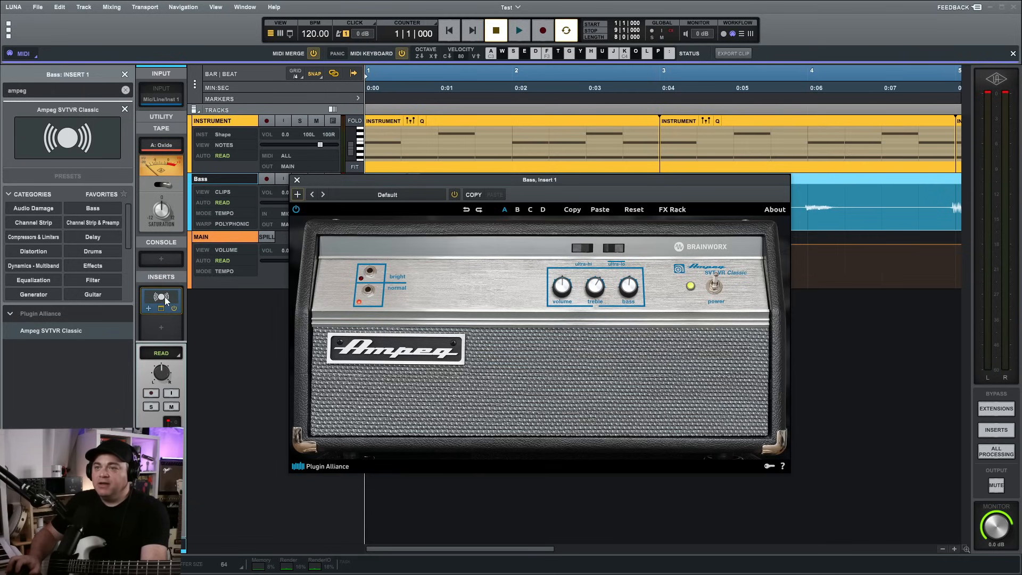
click(164, 295)
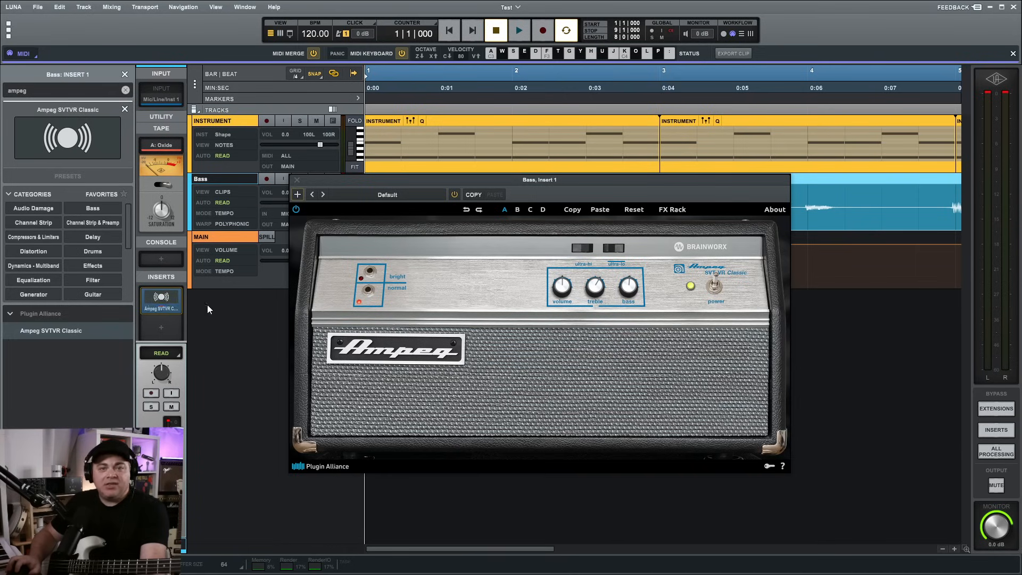
right_click(168, 302)
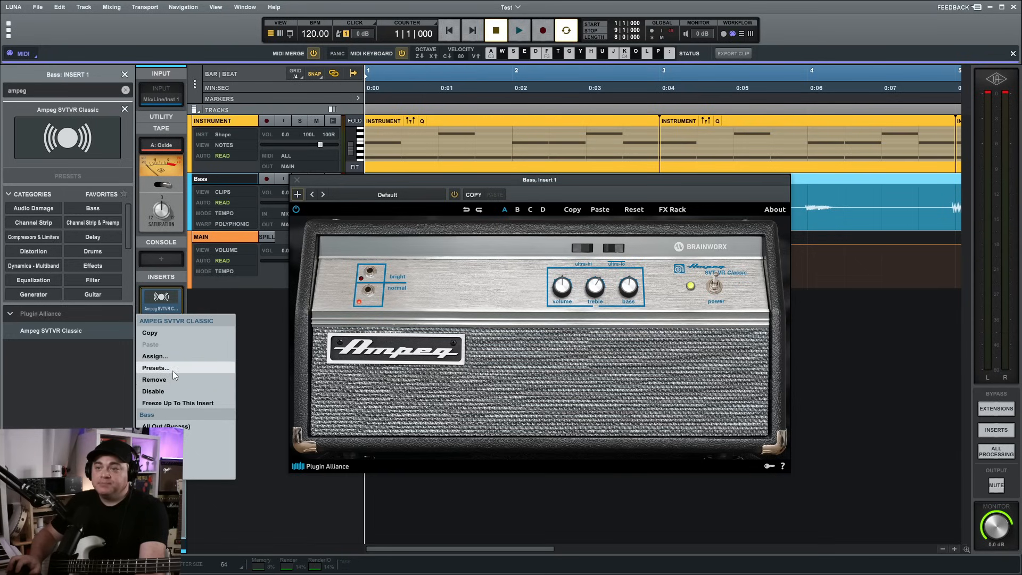
click(257, 311)
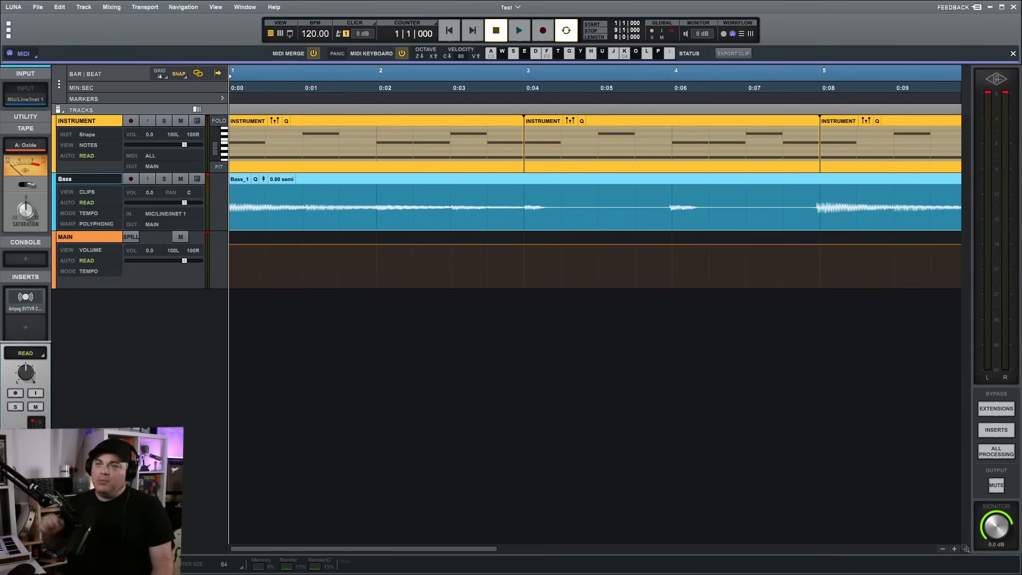
Add a new instrument track below the Bass track and name it Keys.
click(79, 8)
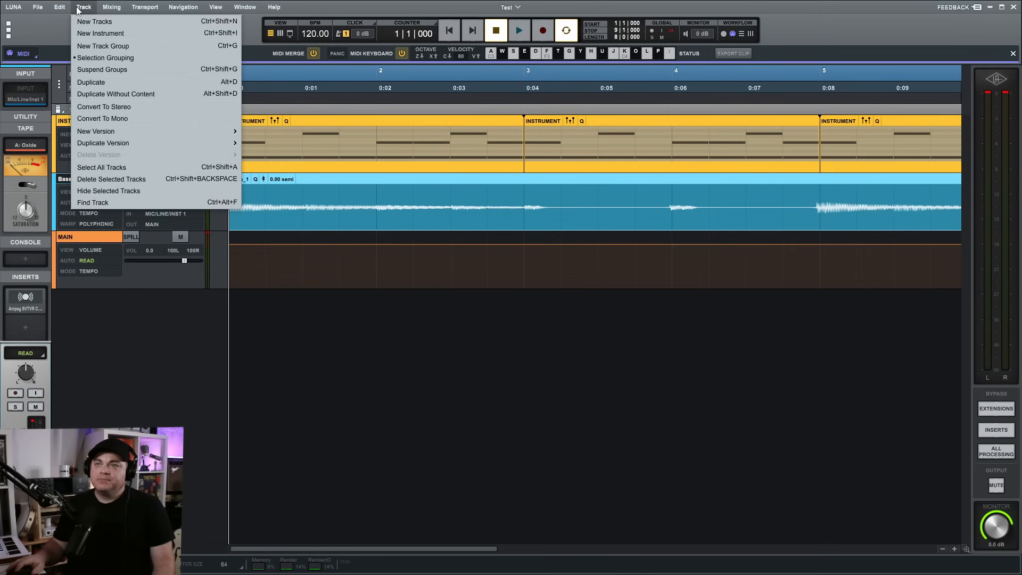
click(94, 34)
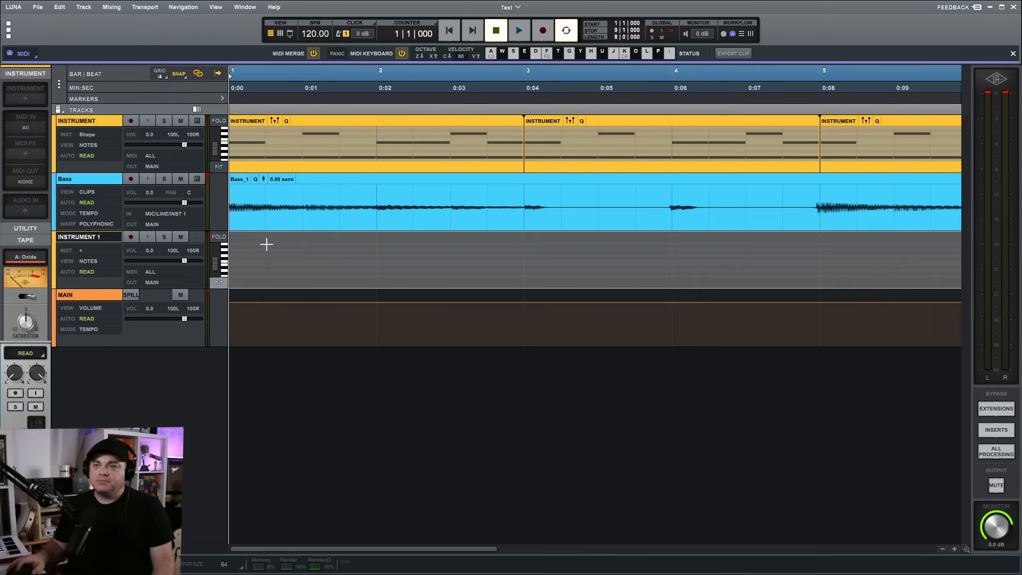
double_click(81, 238)
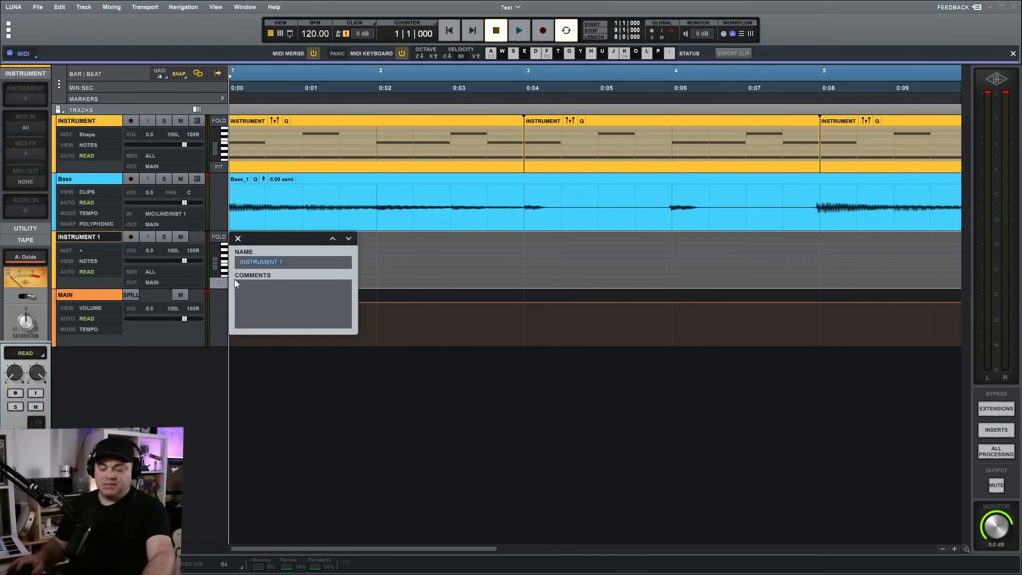
text(Keys)
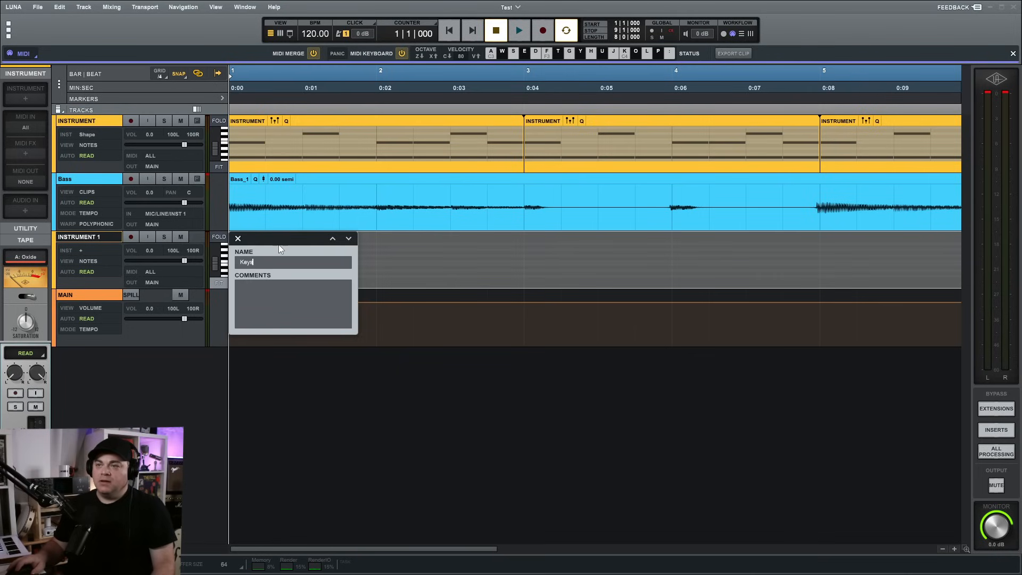
click(238, 239)
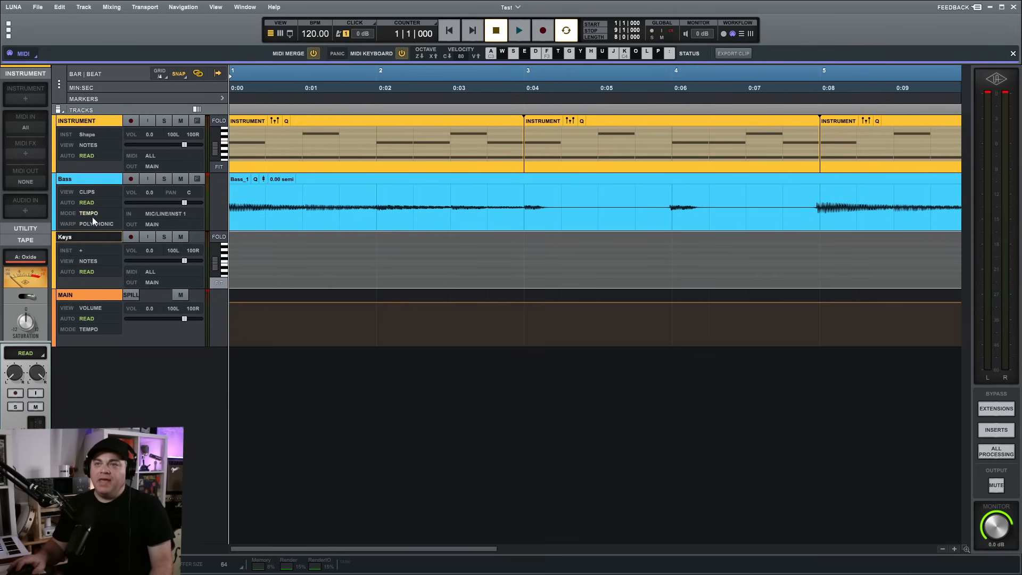
Load the Universal Audio Shape plug-in as the instrument on the Keys track, then close the plug-in browser.
click(23, 100)
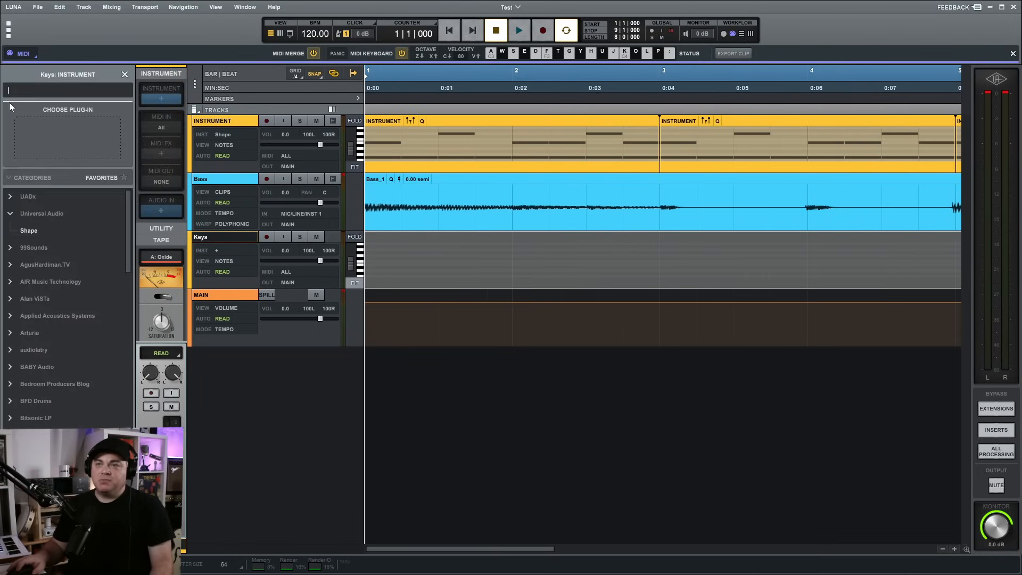
double_click(24, 230)
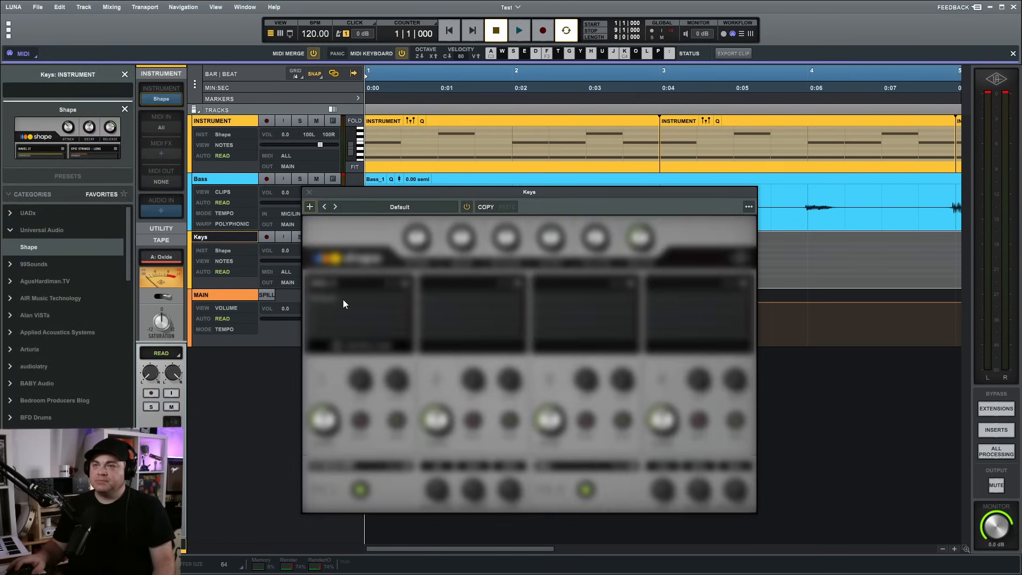
click(125, 74)
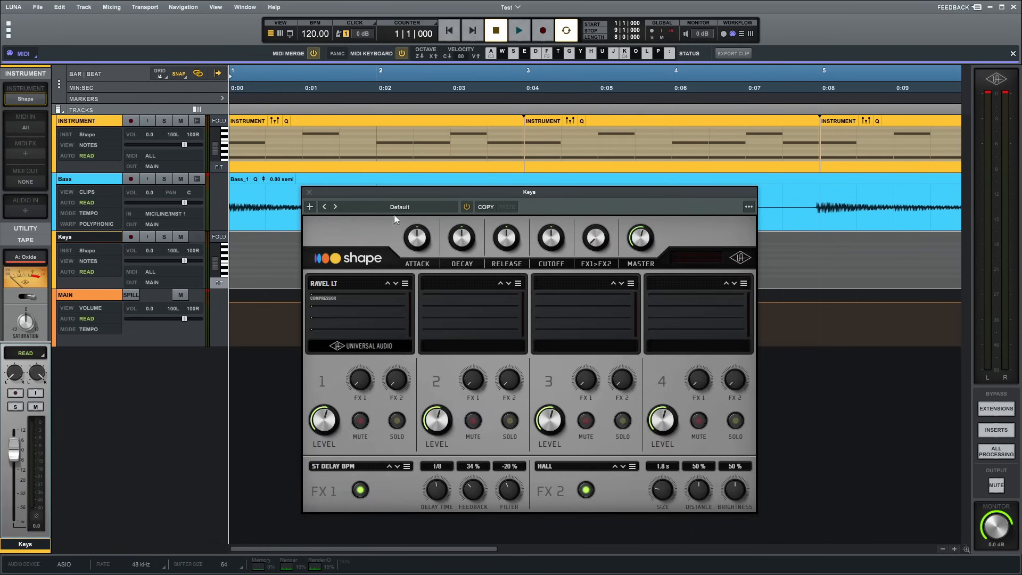
Browse Shape's presets and load the organ preset Drawbar - 8' on the Keys track.
click(388, 205)
scroll(67, 383, down, 5)
scroll(72, 409, down, 10)
scroll(72, 410, down, 5)
scroll(71, 410, down, 4)
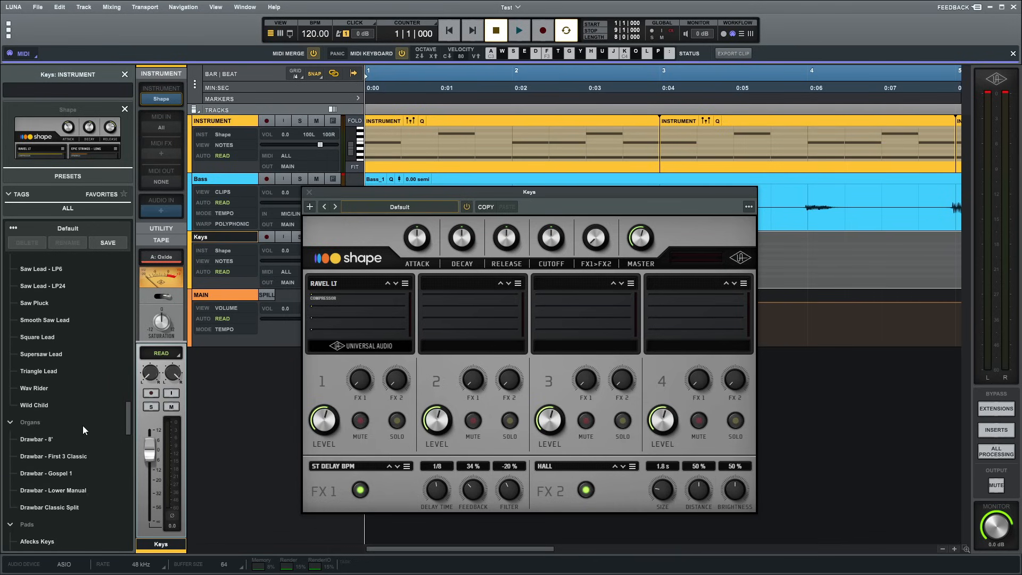
click(38, 440)
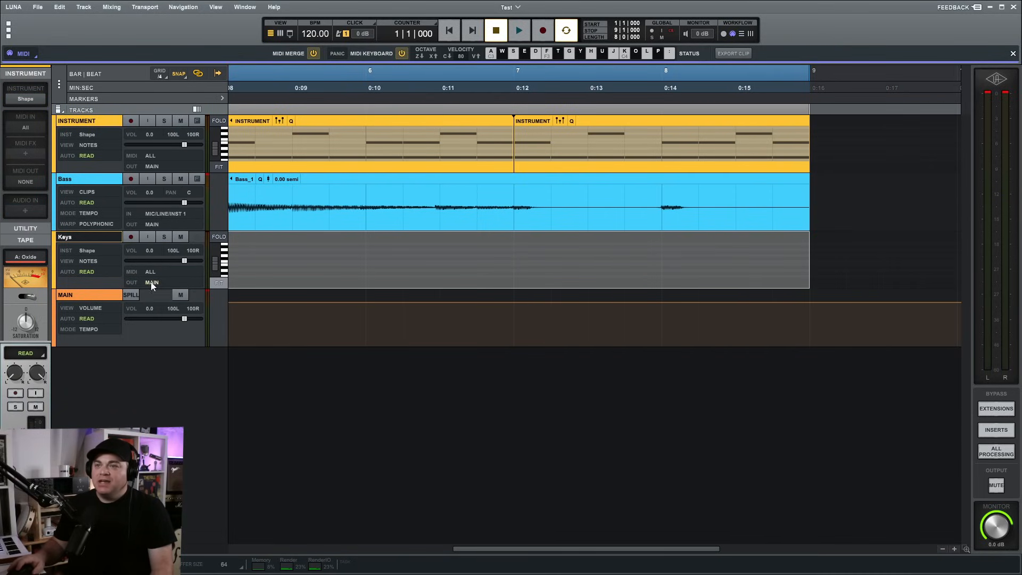
Arm the Keys track for recording and play a few test notes with the computer's MIDI keyboard.
click(130, 238)
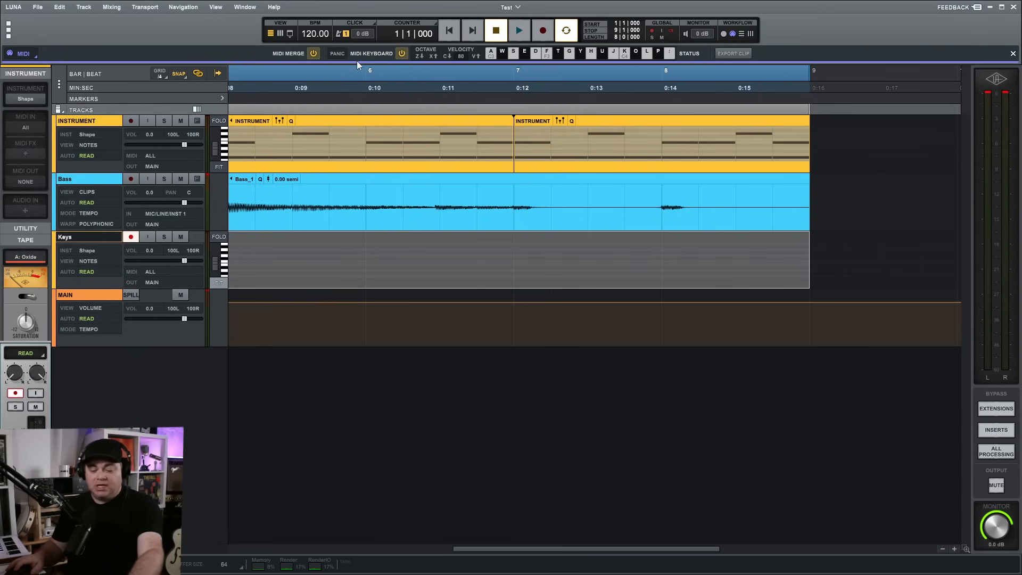
key(a)
key(s)
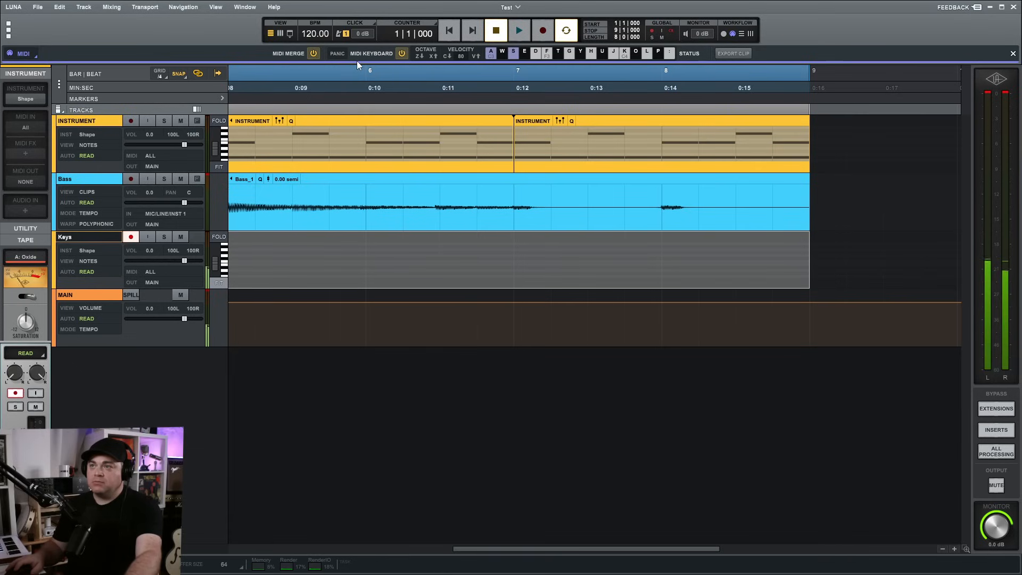
key(f)
key(g)
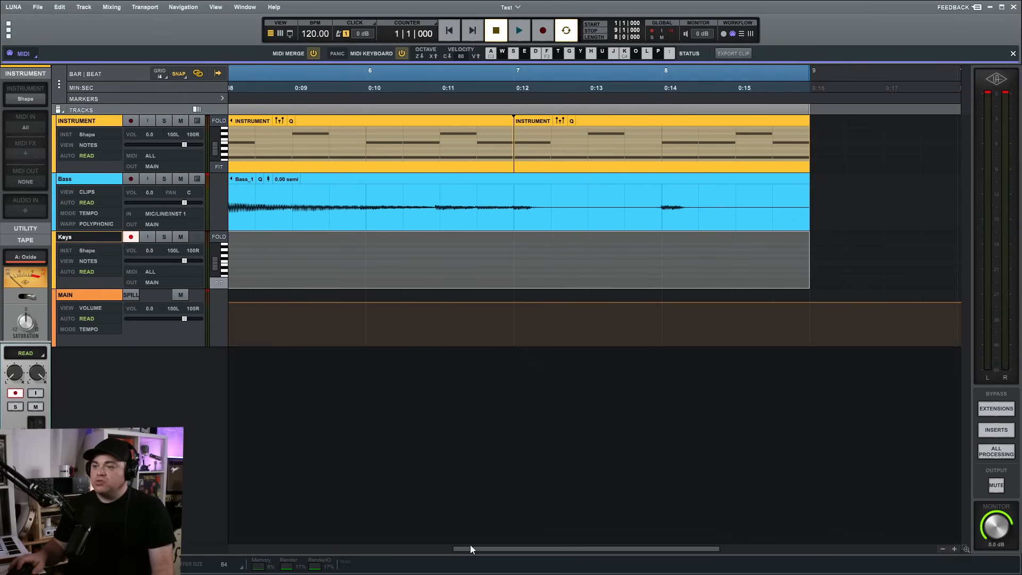
Record a chord part on the Keys track from the session start through bar 8, then stop recording.
drag(469, 551, 236, 548)
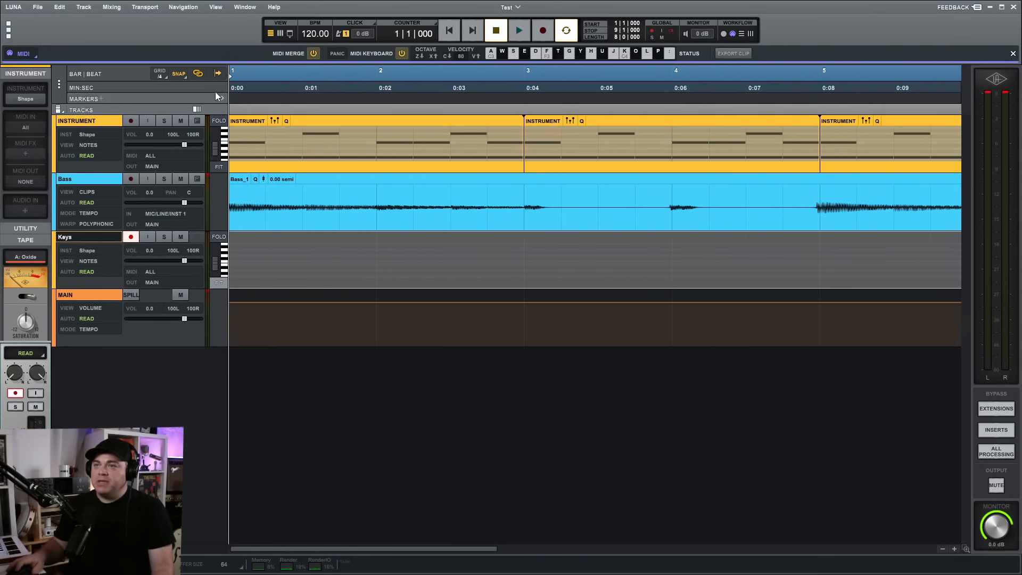
click(543, 32)
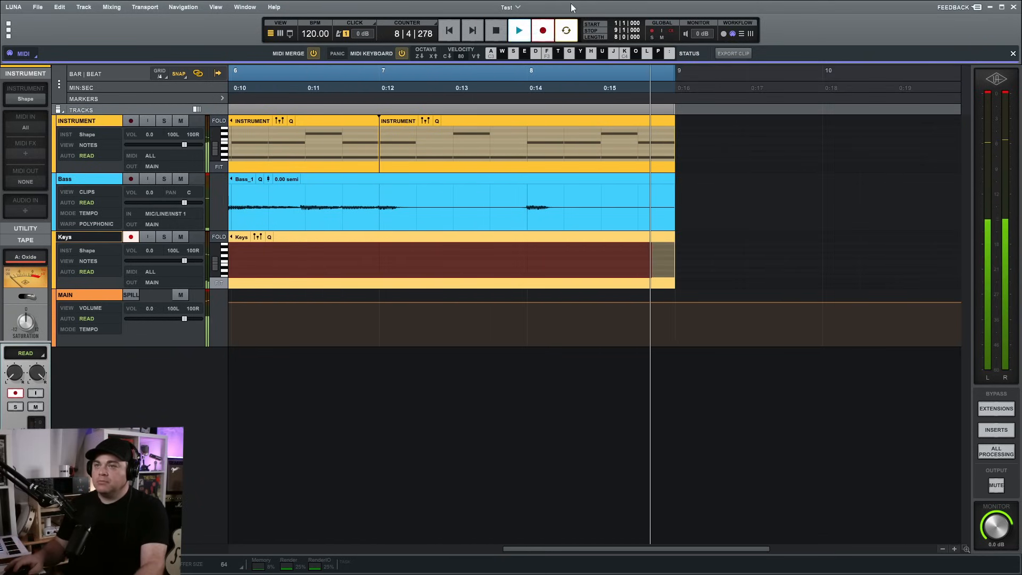
key(space)
drag(541, 549, 468, 562)
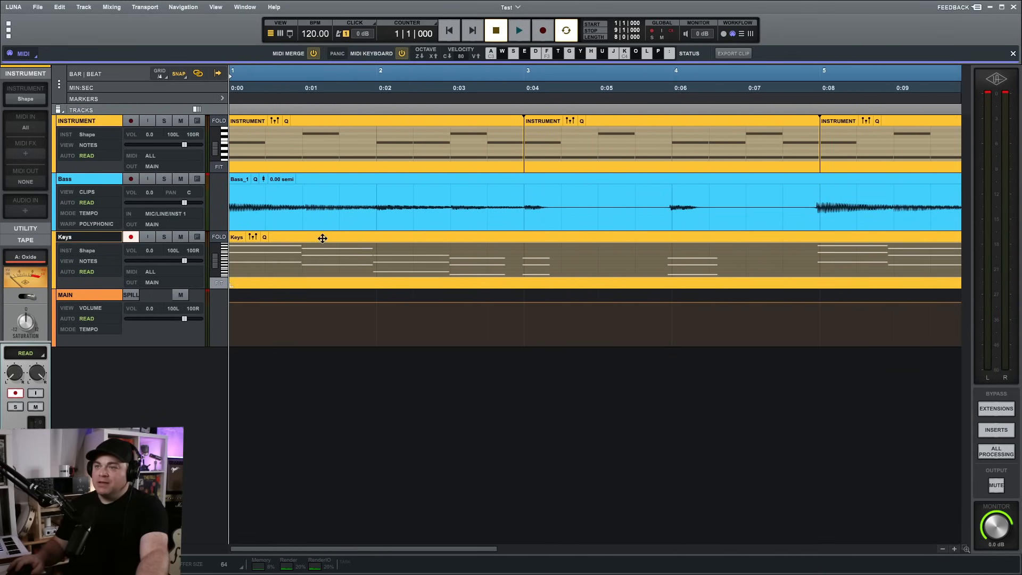
Enlarge the Keys track to show its notes and try shifting a chord note at bar 4, then undo the shift.
drag(152, 289, 153, 481)
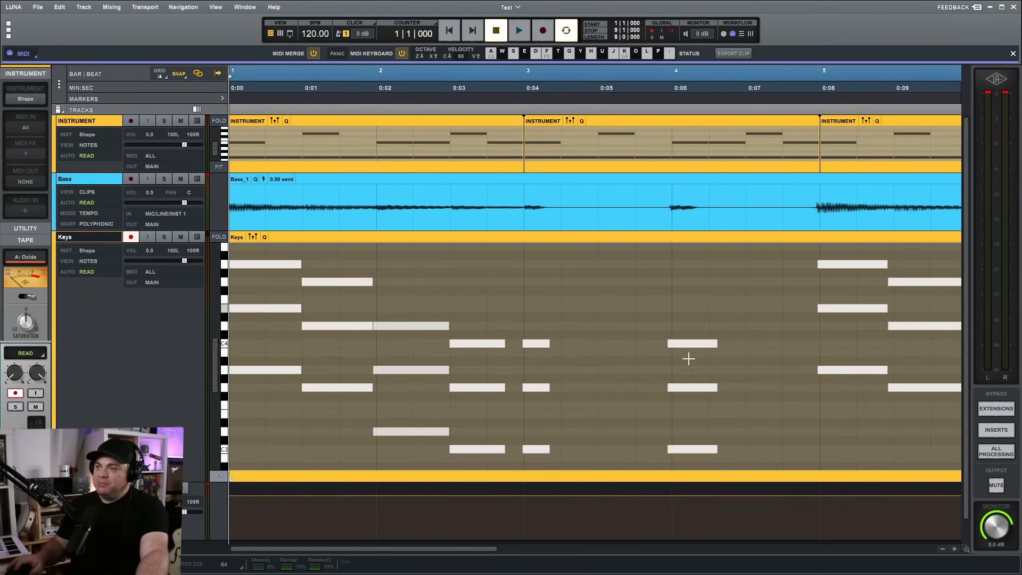
click(679, 349)
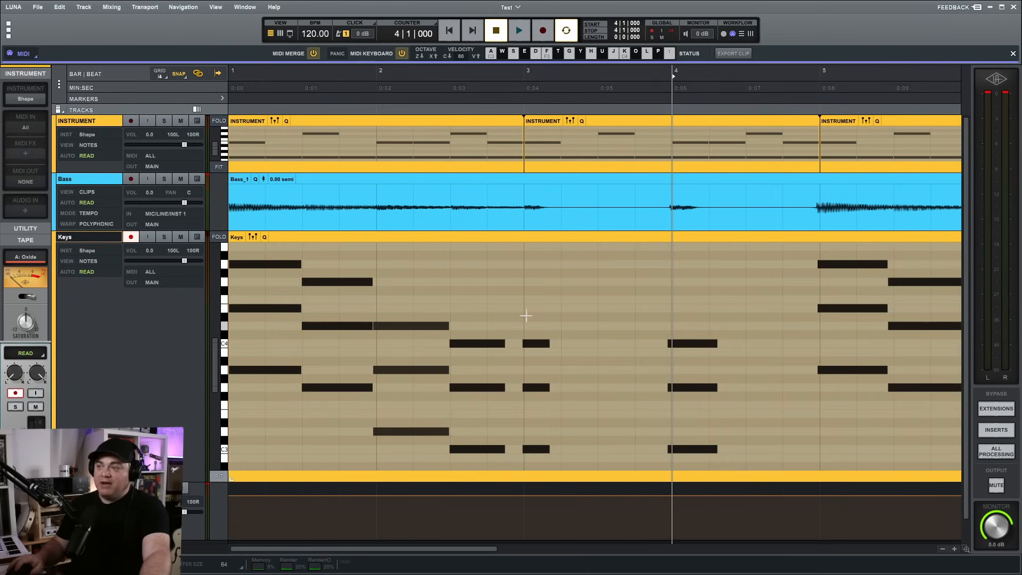
click(676, 346)
drag(679, 347, 688, 347)
key(ctrl+z)
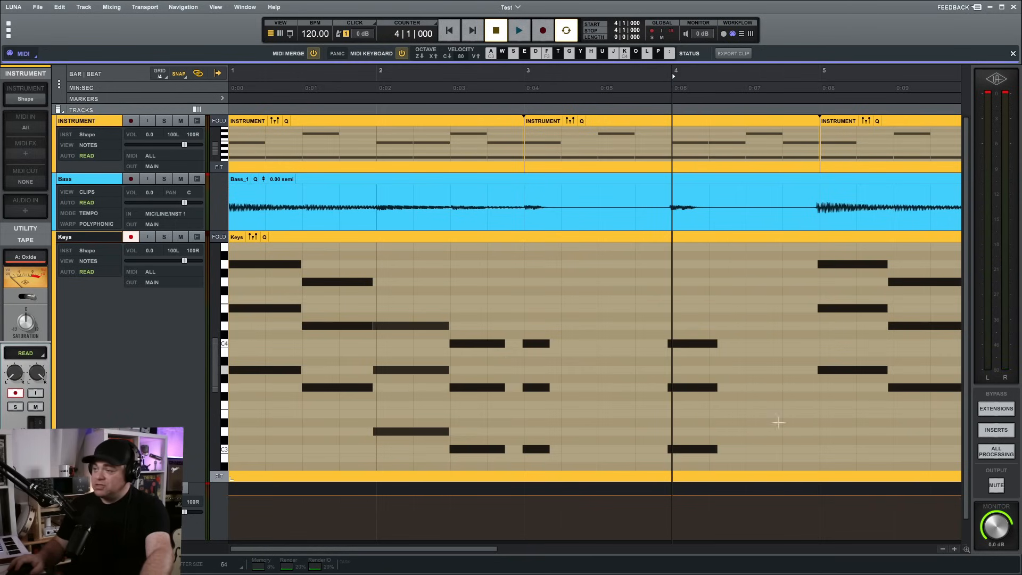
Select all the recorded notes in the Keys clip and quantize them to the /8 grid.
key(ctrl+bracketleft)
key(ctrl+bracketleft)
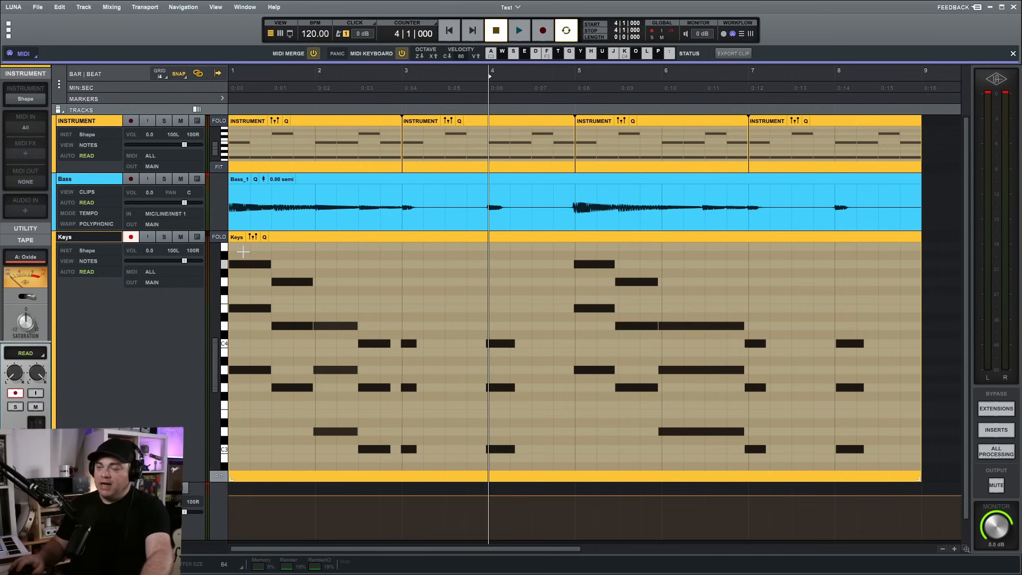
click(242, 263)
drag(240, 294, 883, 463)
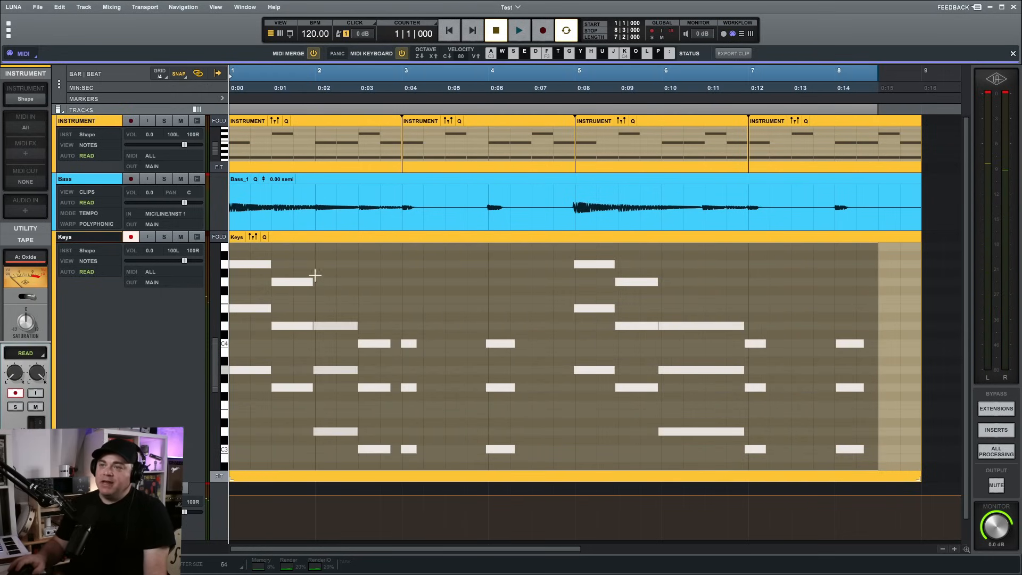
click(267, 238)
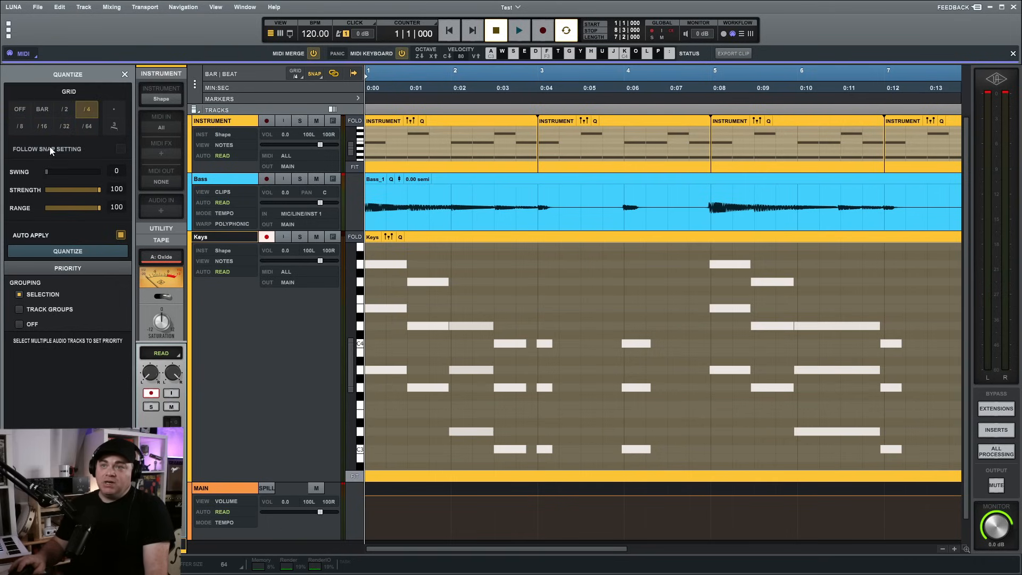
click(19, 128)
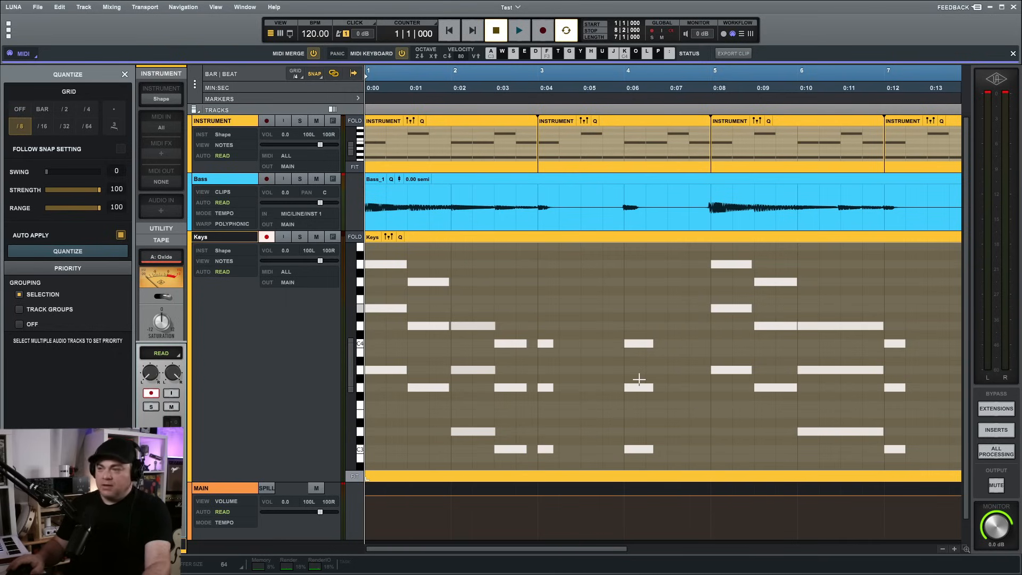
Set the Keys notes' quantize swing to 56 and strength to 55, then close the quantize settings.
scroll(639, 379, down, 2)
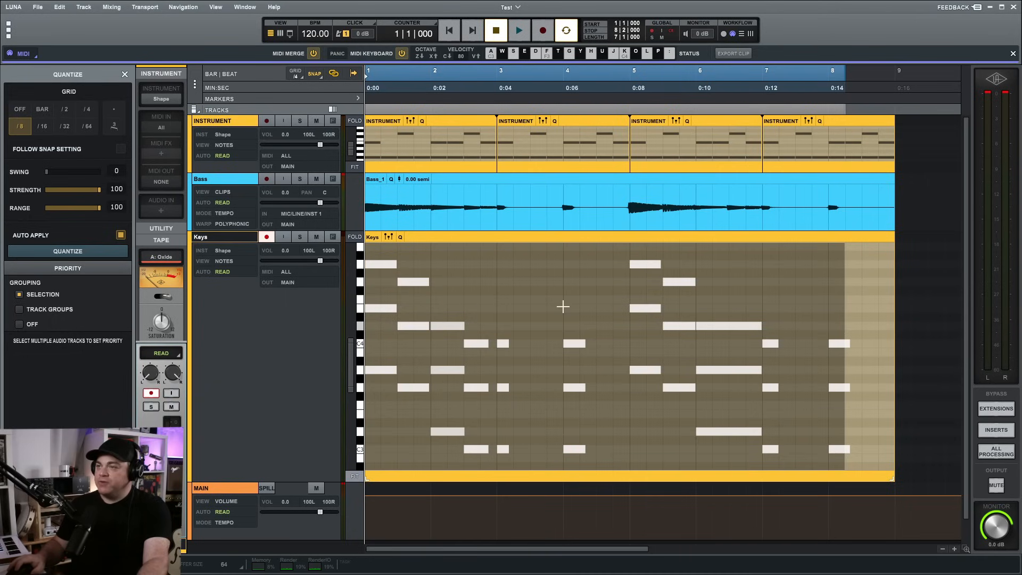
scroll(520, 324, down, 1)
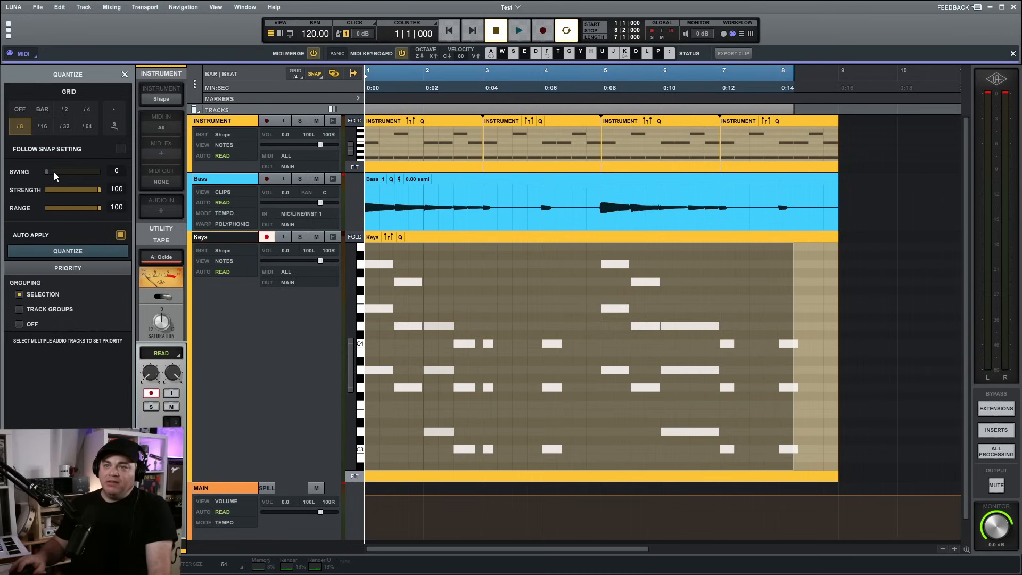
drag(46, 170, 57, 172)
drag(94, 192, 75, 194)
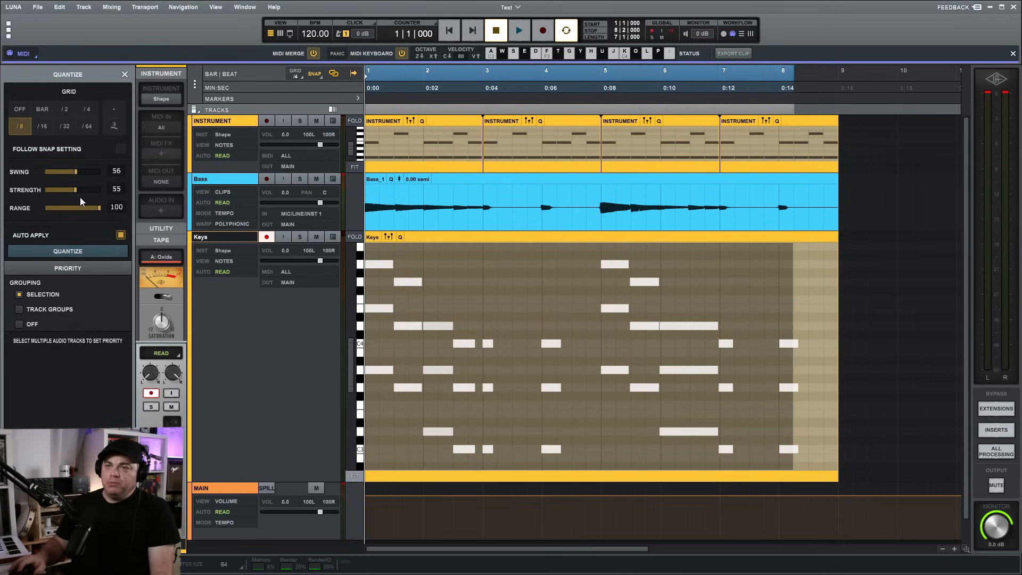
mouse_move(96, 209)
mouse_down()
mouse_move(17, 219)
mouse_move(91, 215)
mouse_up()
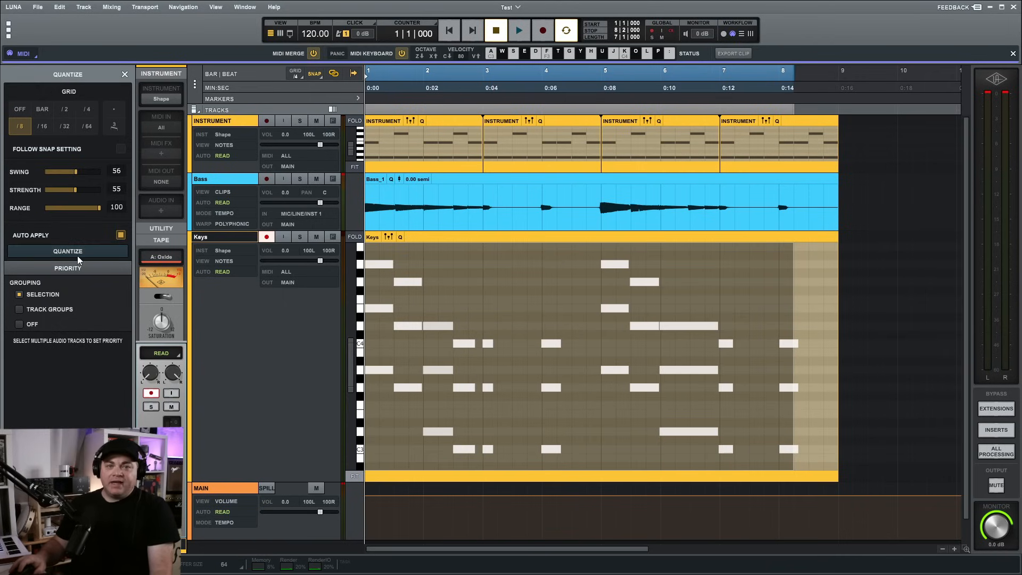
click(122, 75)
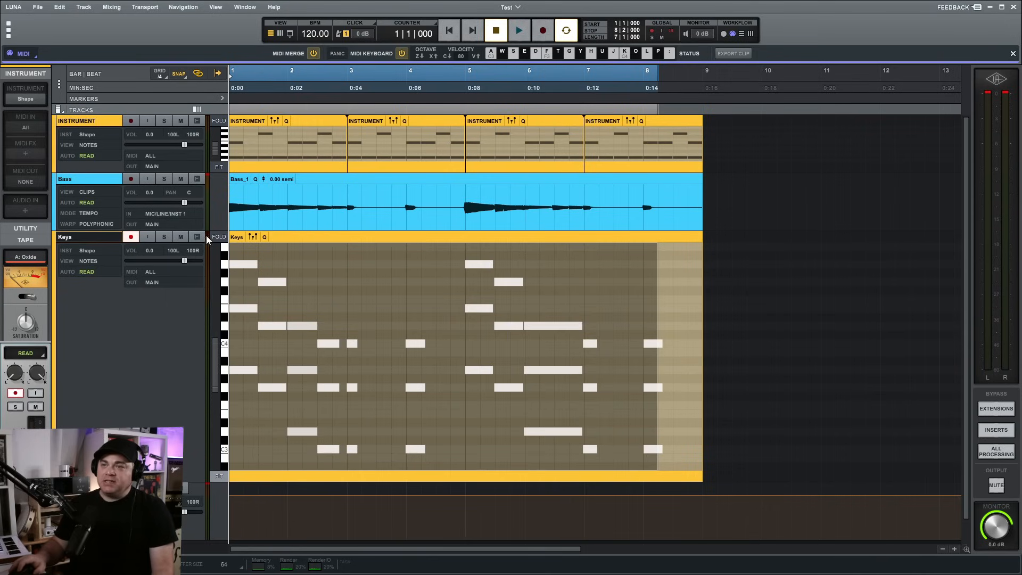
Reset all track heights to Medium (Default), then show the velocity lane on an enlarged INSTRUMENT drum track.
click(58, 110)
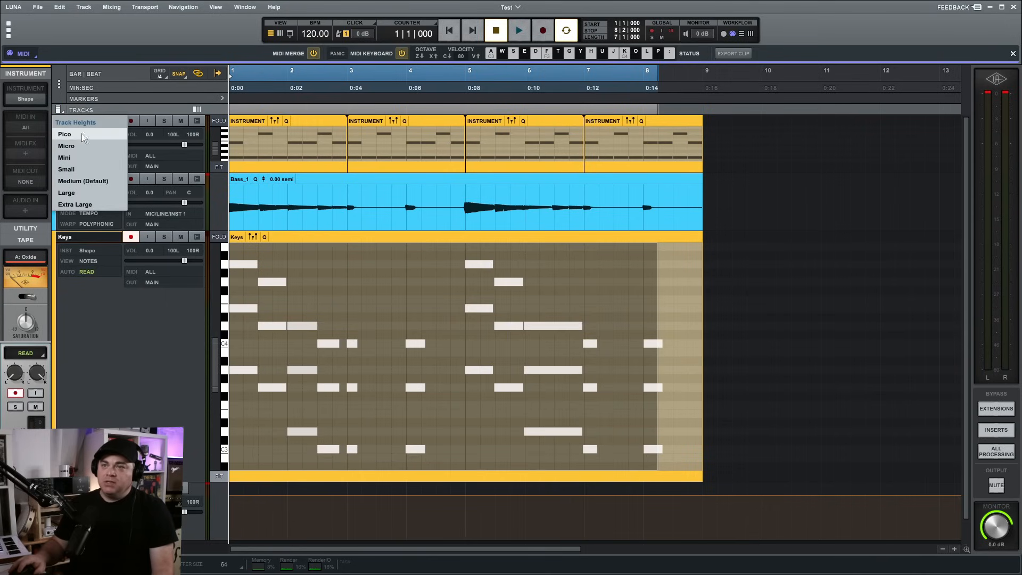
click(100, 184)
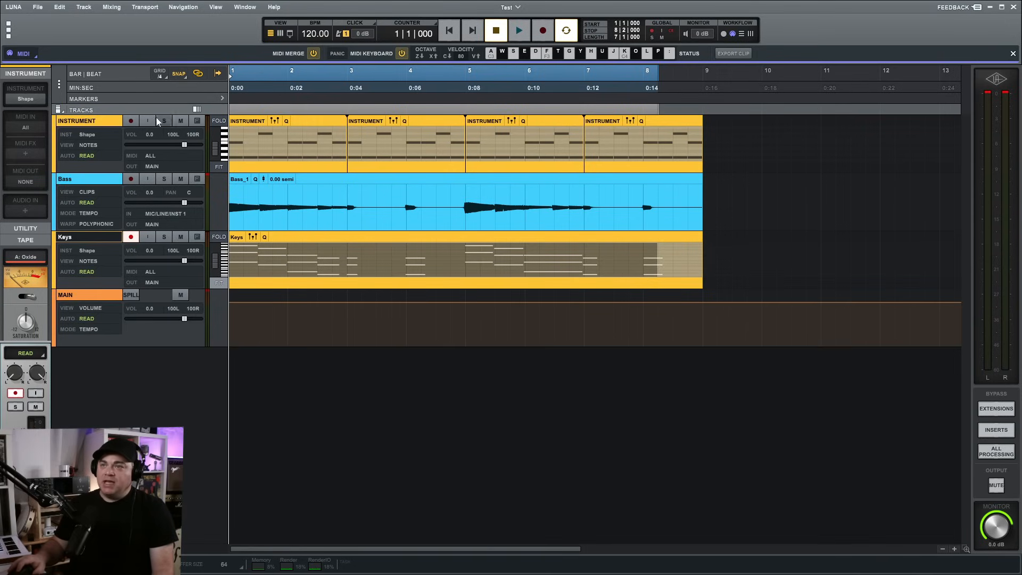
drag(159, 173, 157, 298)
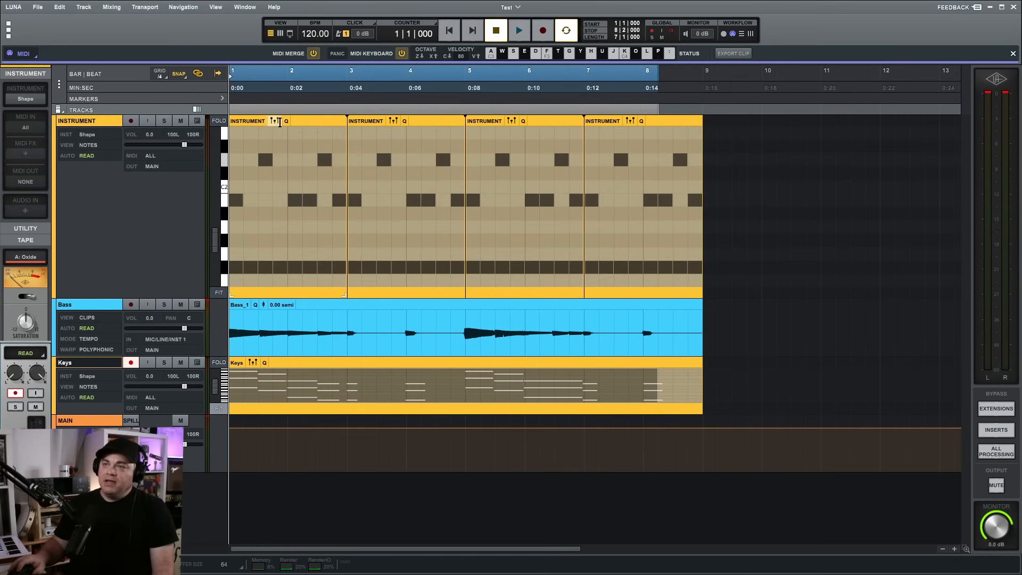
click(275, 121)
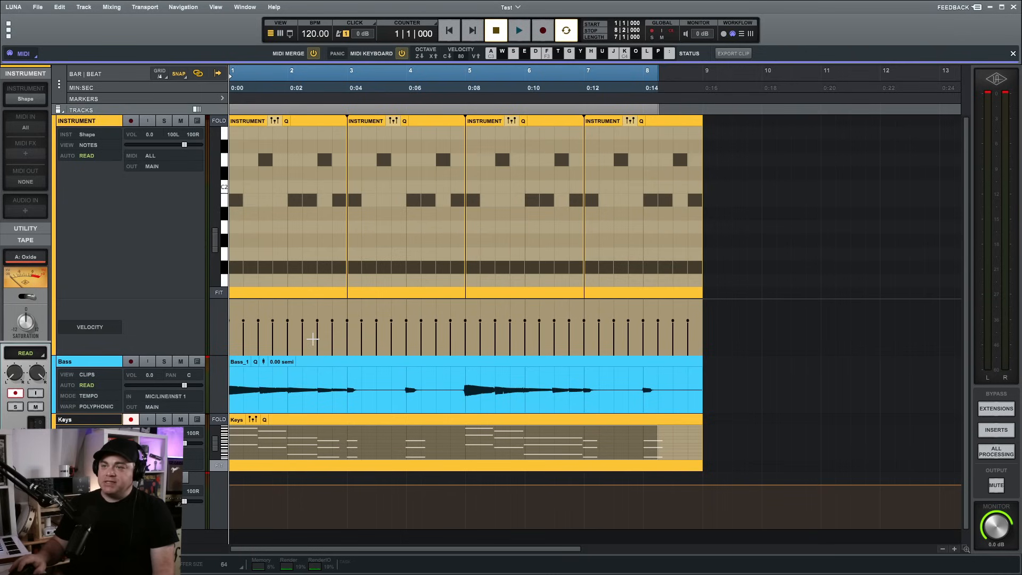
Try drawing a varying velocity curve across the INSTRUMENT track's drum notes, and undo the velocity edit.
click(246, 327)
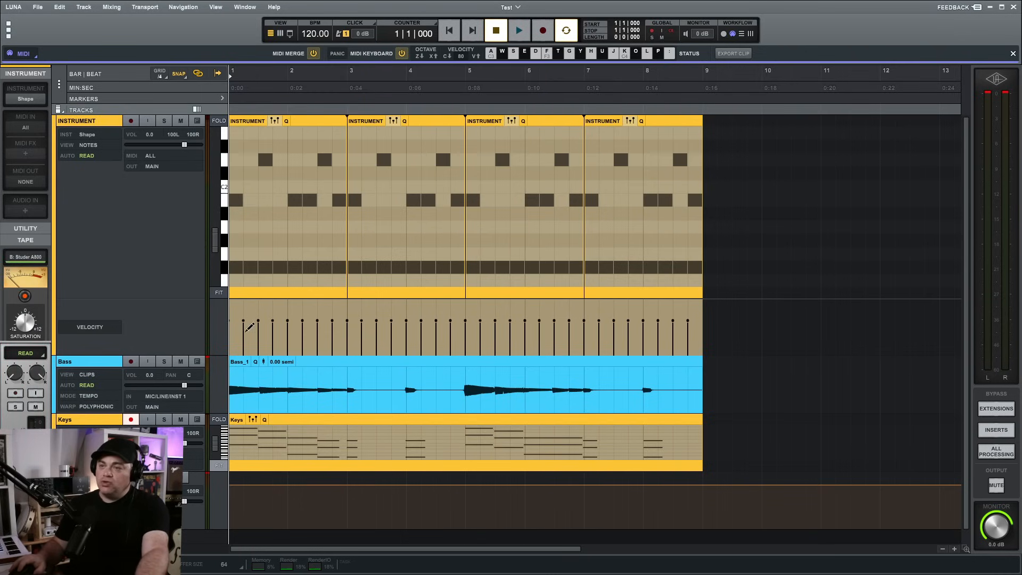
mouse_move(237, 323)
mouse_down()
mouse_move(290, 312)
mouse_move(355, 341)
mouse_move(410, 316)
mouse_move(482, 335)
mouse_move(674, 334)
mouse_move(659, 334)
mouse_up()
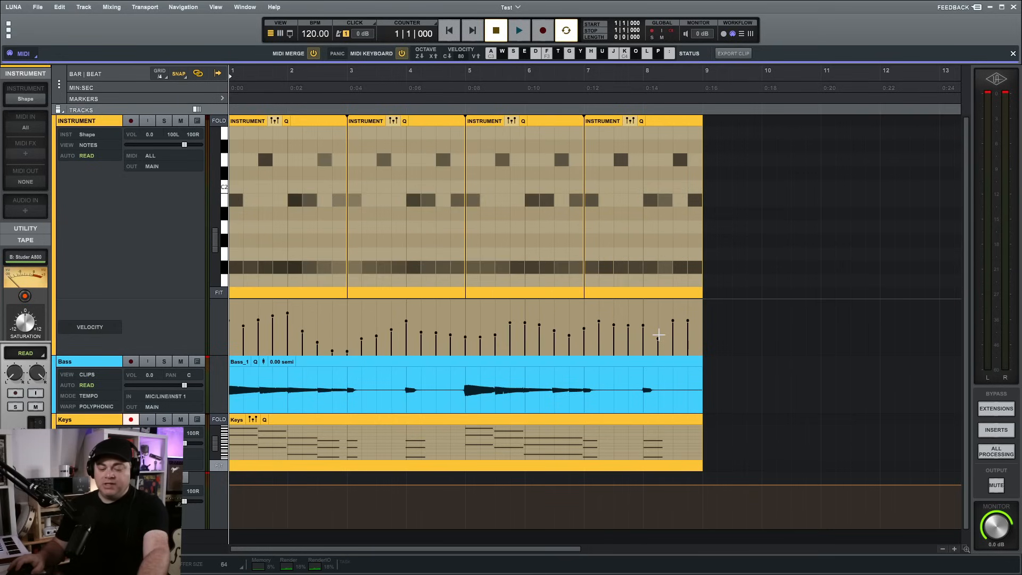
key(ctrl+z)
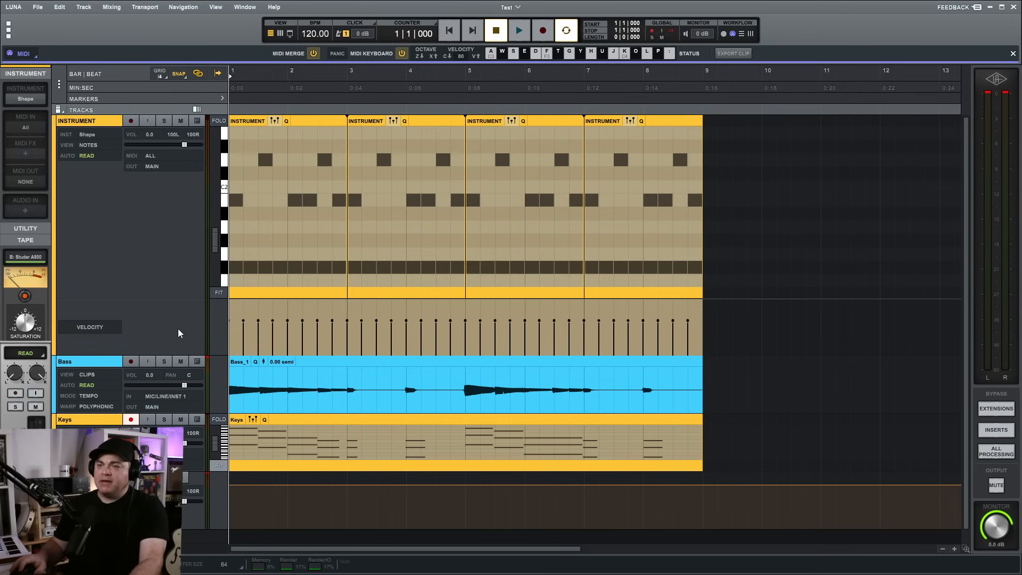
Play the session from bar 1 to listen to the arrangement, and stop playback.
key(space)
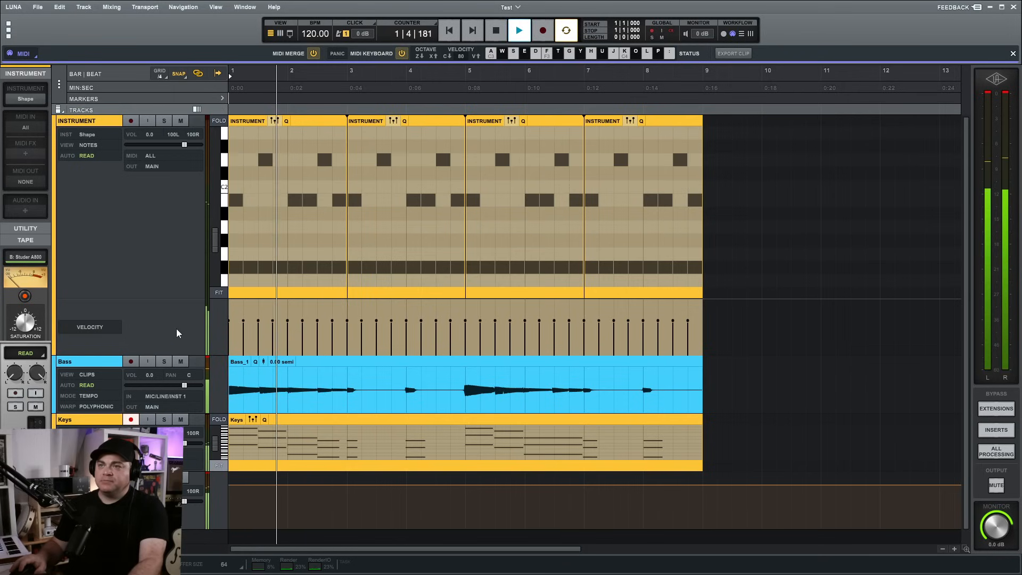
key(space)
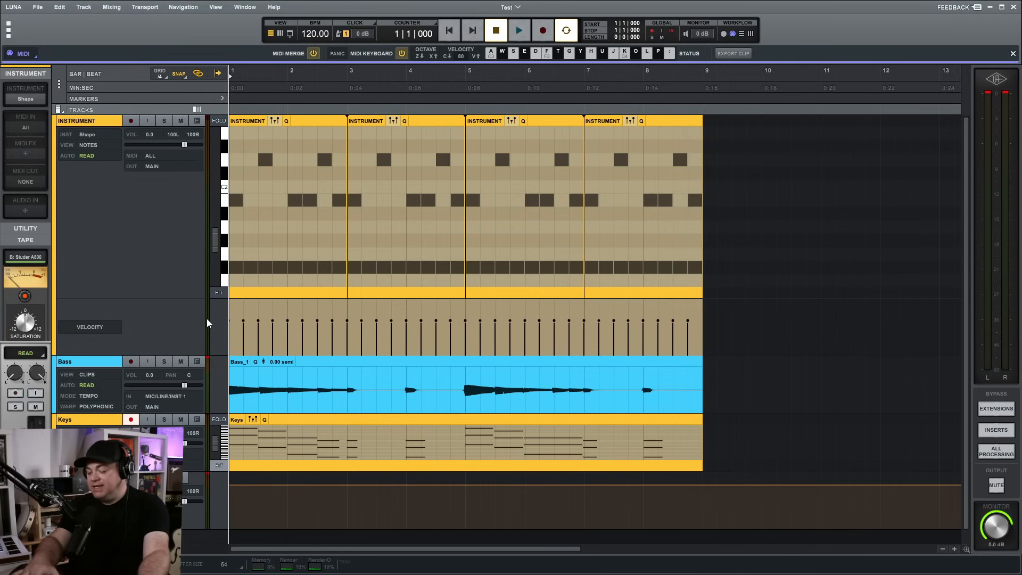
Switch to the mixer view and collapse its Tape and Inputs sections to expose the Console, Inserts, Sends and Output sections.
key(ctrl+equal)
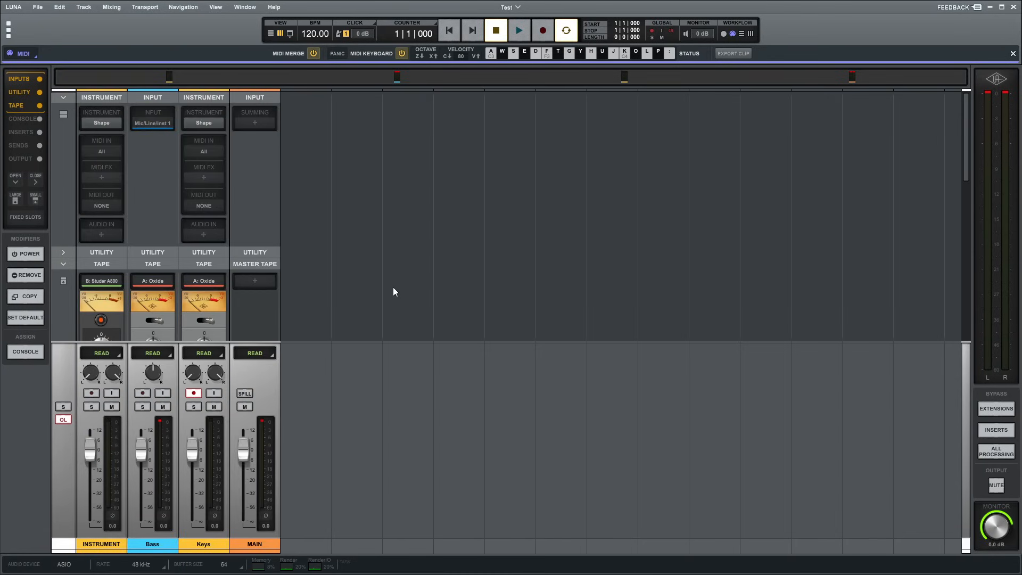
scroll(271, 318, down, 2)
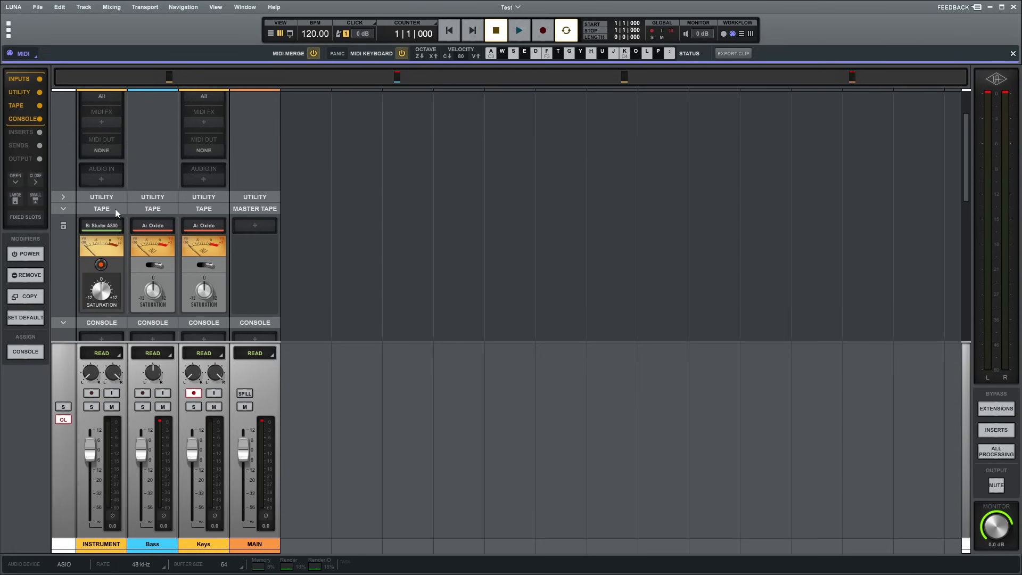
click(63, 208)
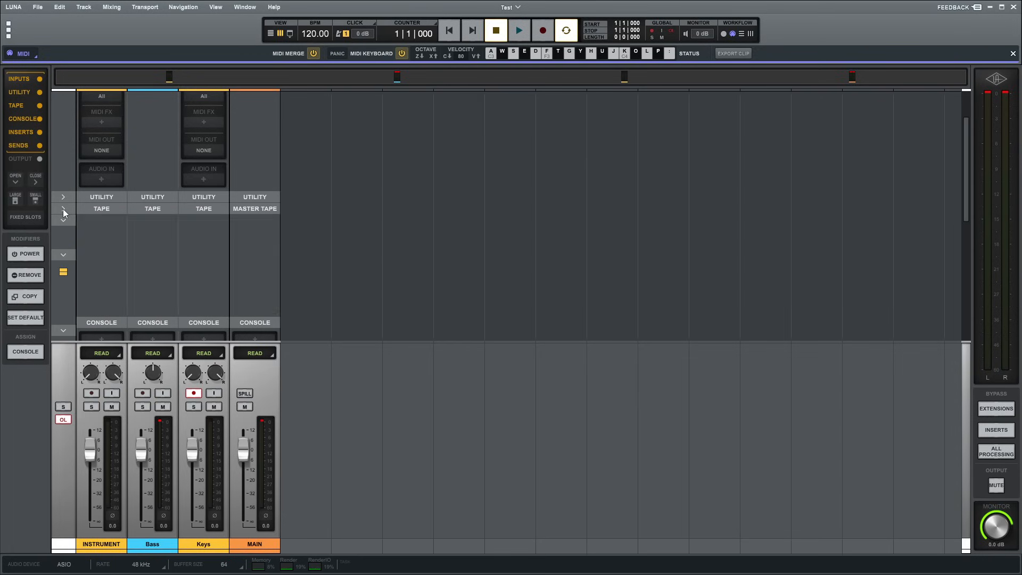
click(66, 220)
click(66, 220)
click(63, 208)
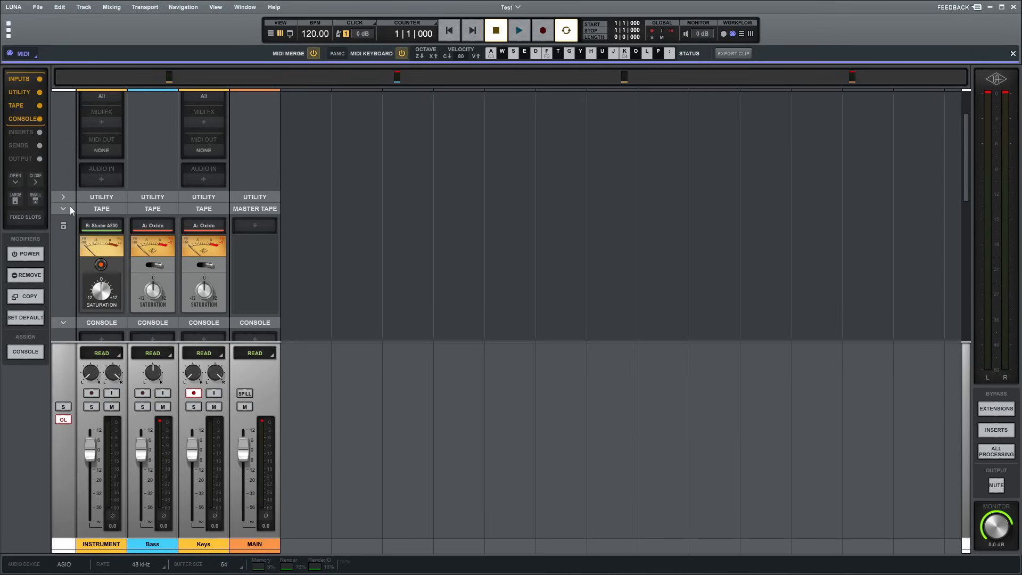
click(63, 208)
scroll(59, 158, up, 2)
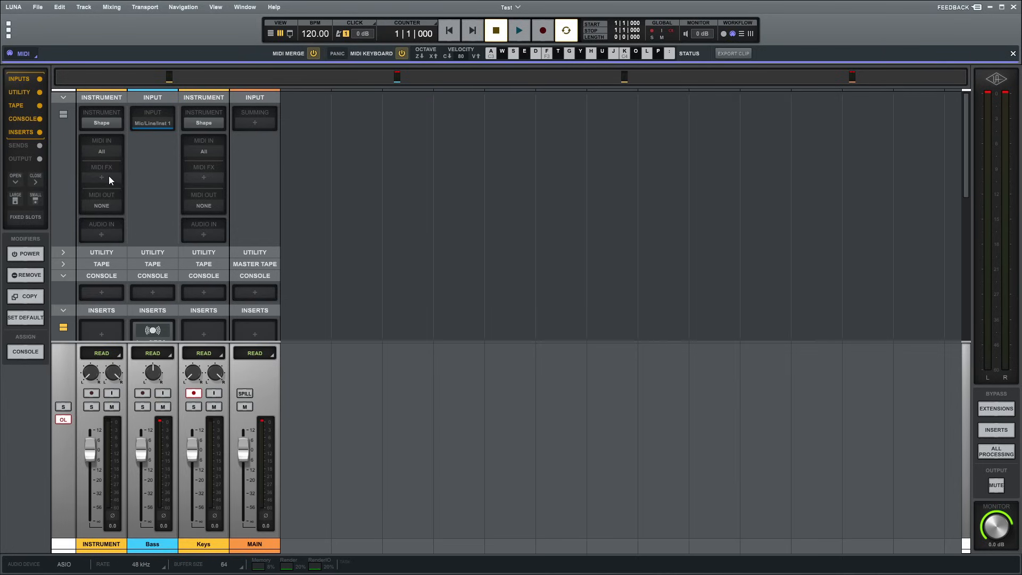
click(64, 97)
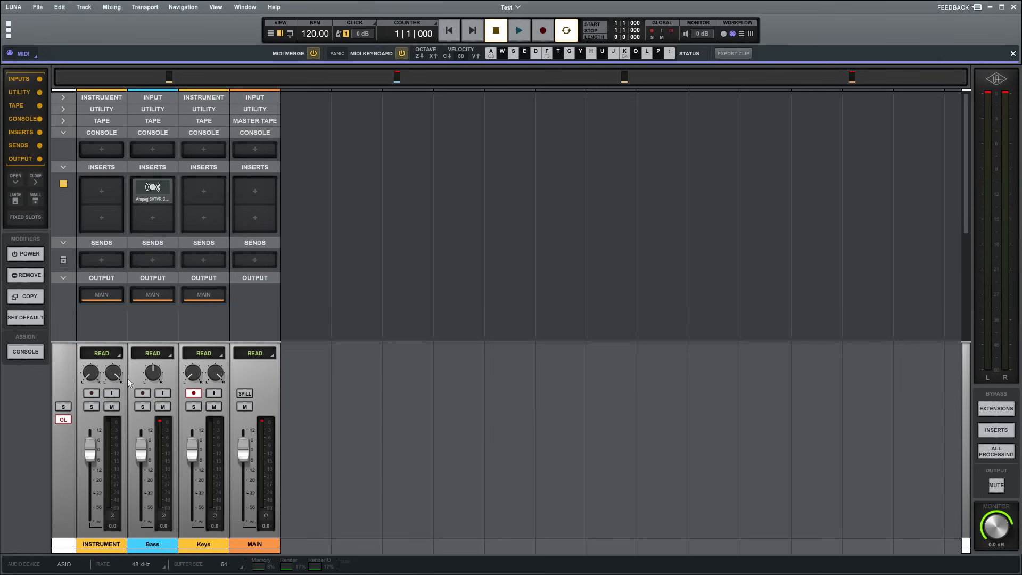
Rename the INSTRUMENT channel to Drums and load the UADx 1176 Rev A Compressor in its first insert slot.
double_click(101, 544)
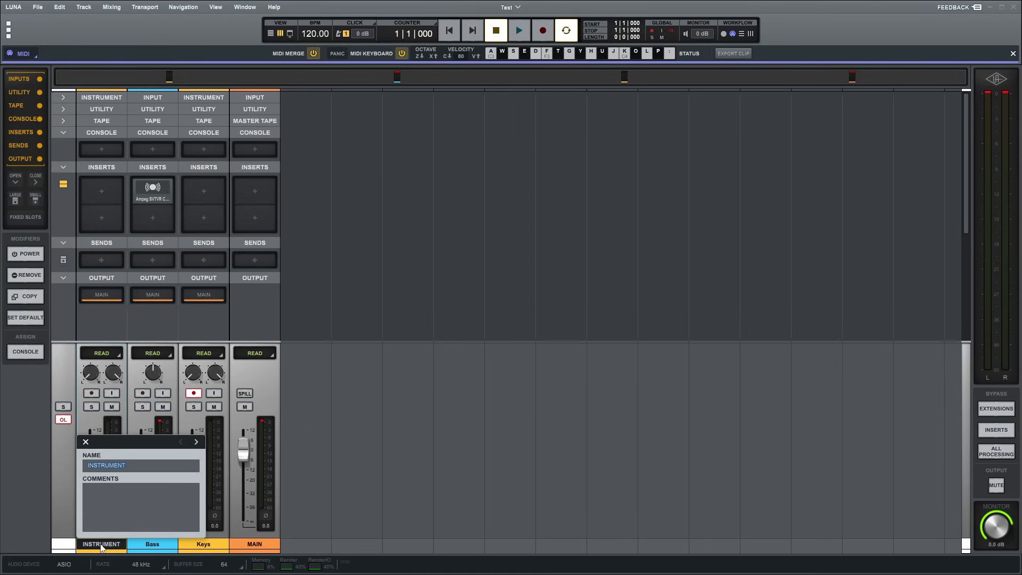
text(Drums)
click(103, 191)
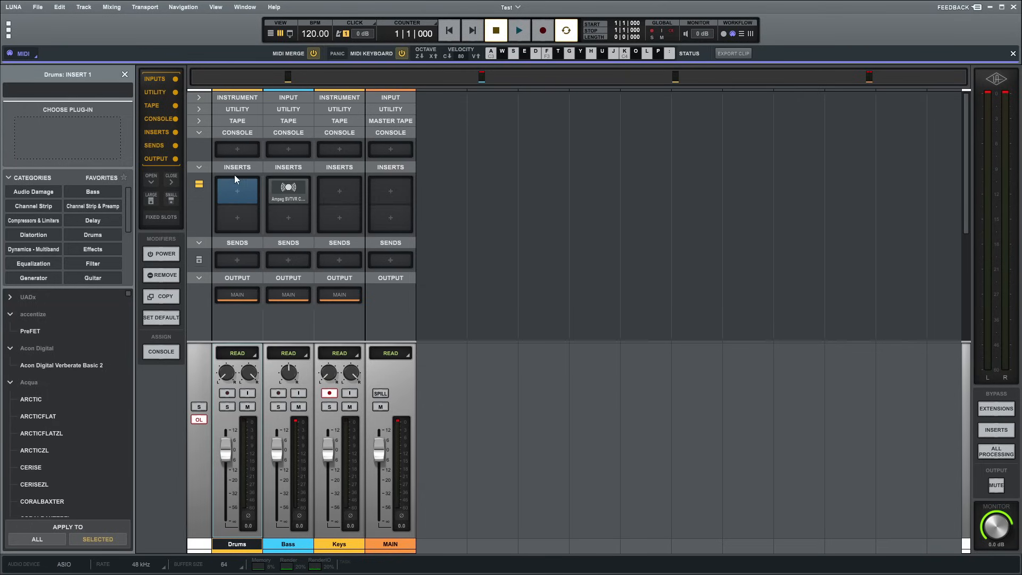
click(34, 221)
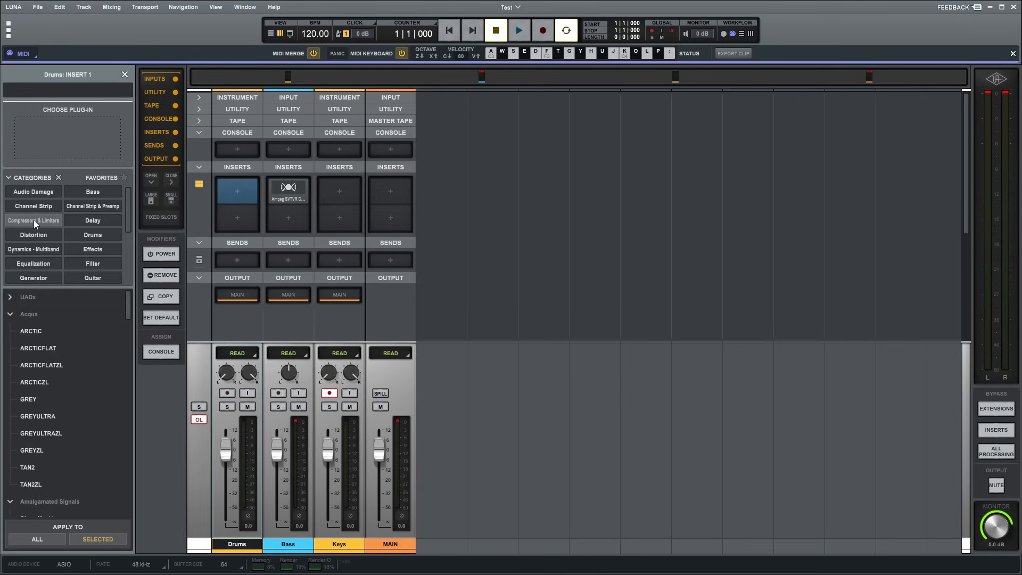
click(11, 298)
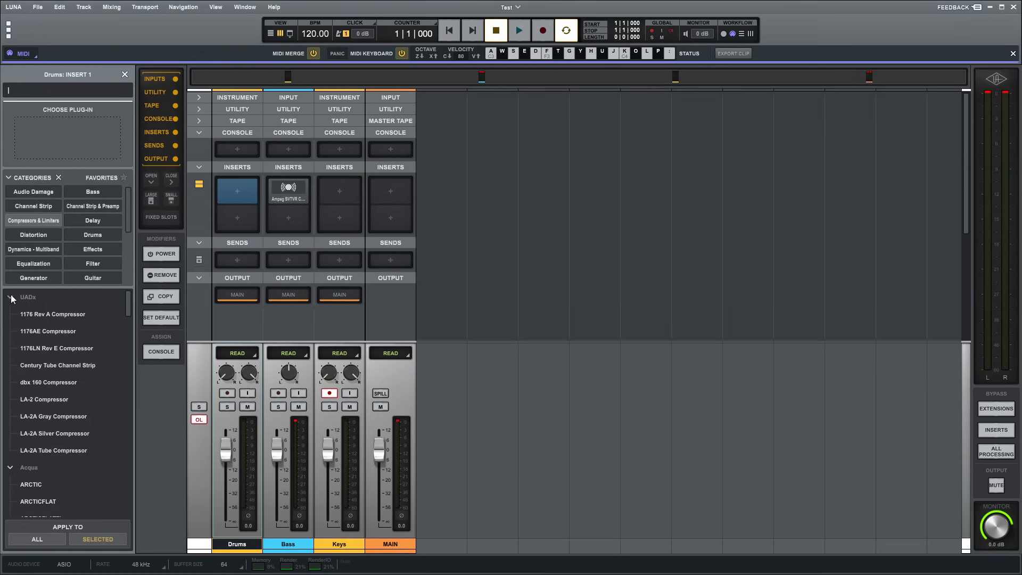
click(67, 316)
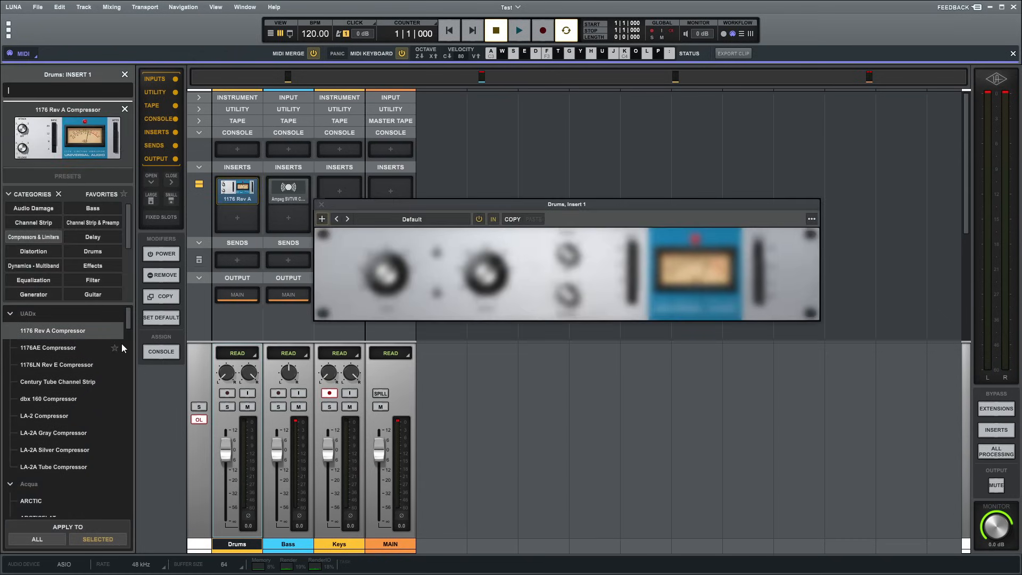
click(123, 109)
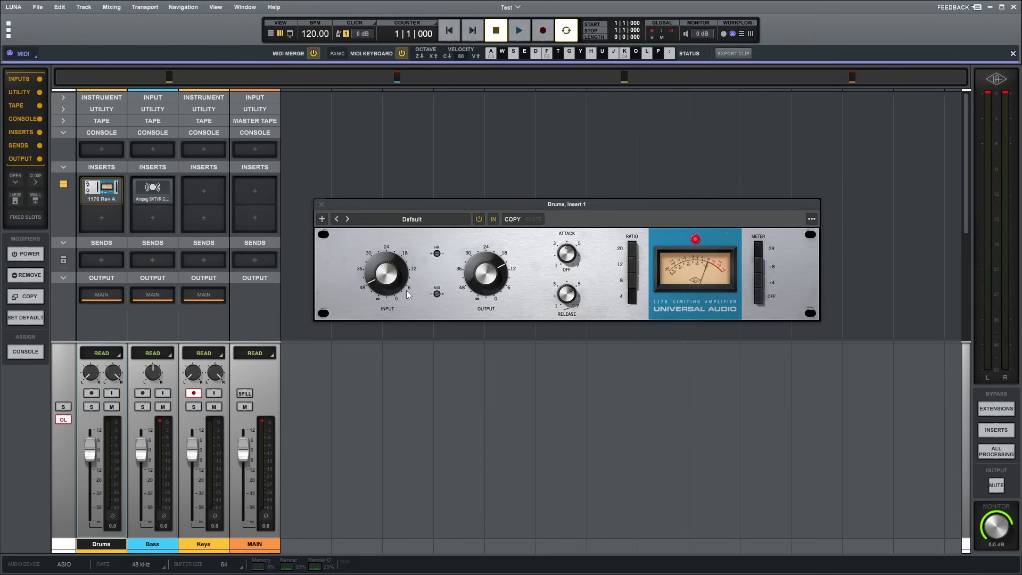
Adjust the Drums compressor's input, output, attack and release during playback, comparing it with the plug-in powered off.
key(space)
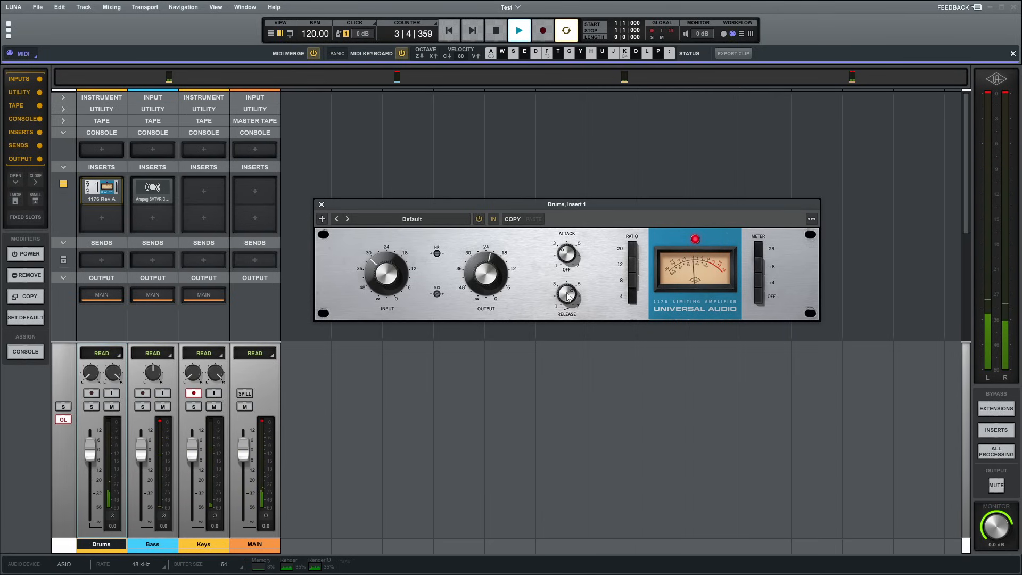
click(479, 220)
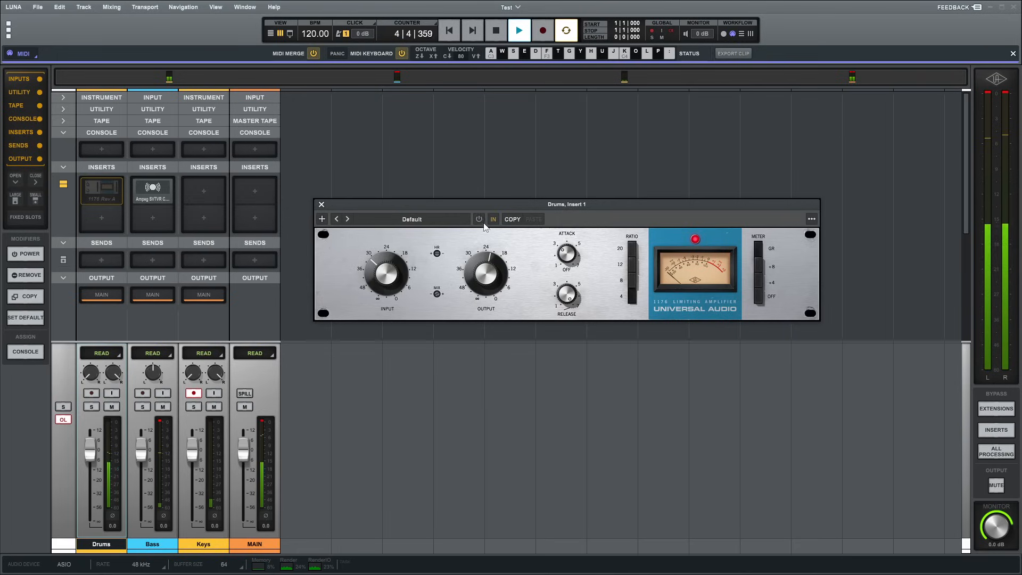
click(483, 222)
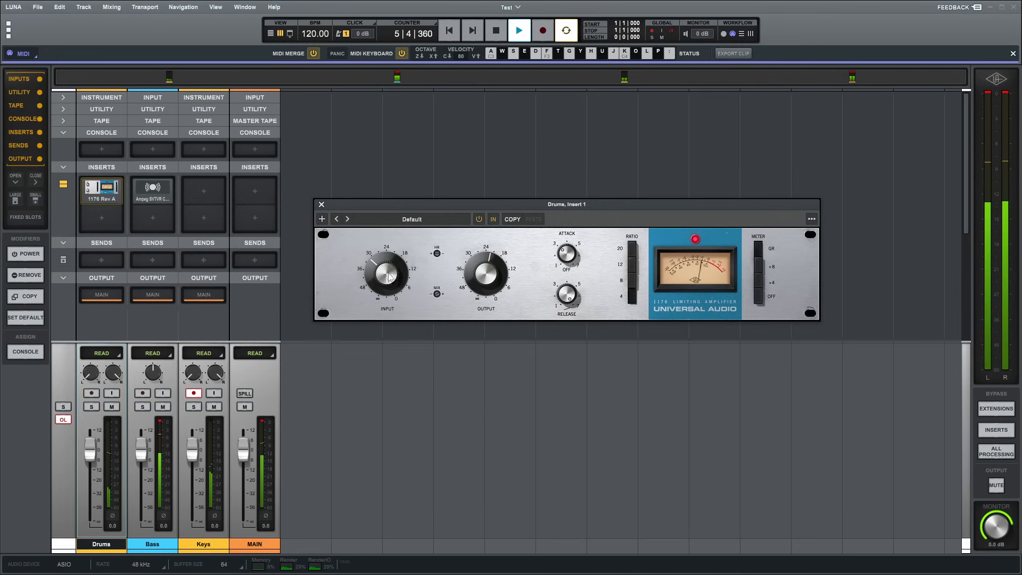
key(space)
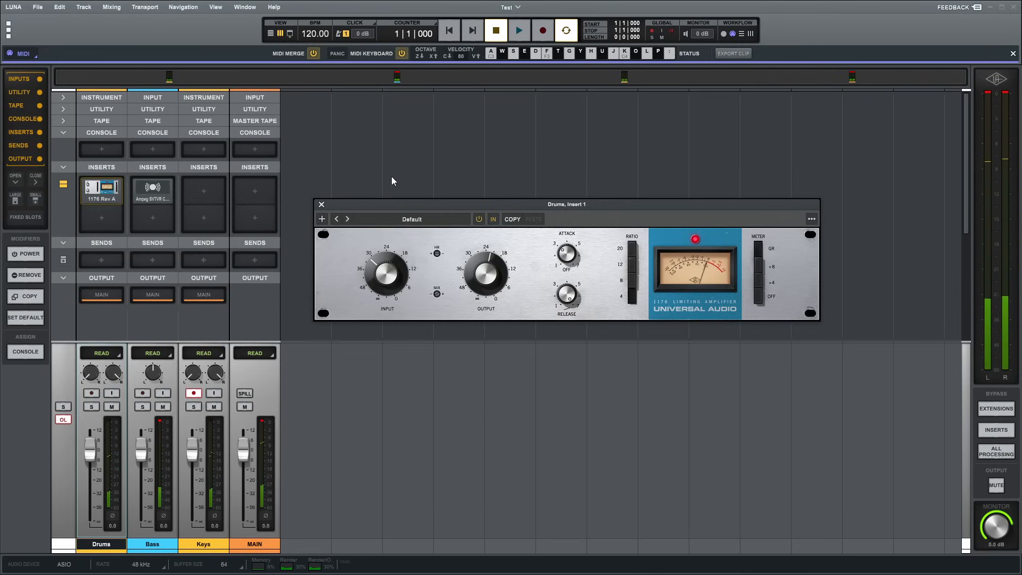
click(321, 205)
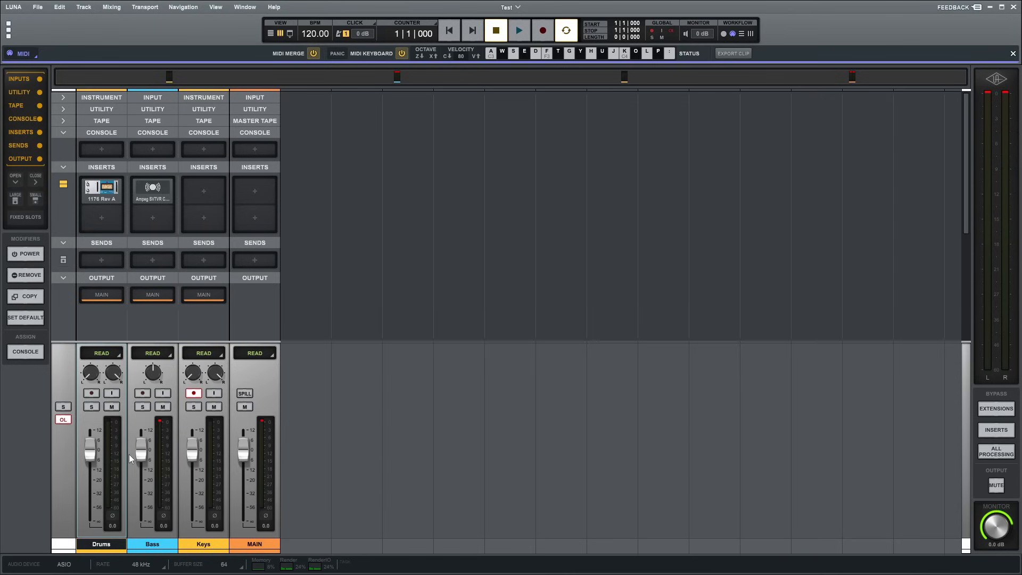
Lower the Bass fader to about -5.8 dB and the Keys fader to -5.1 dB while the session plays.
key(space)
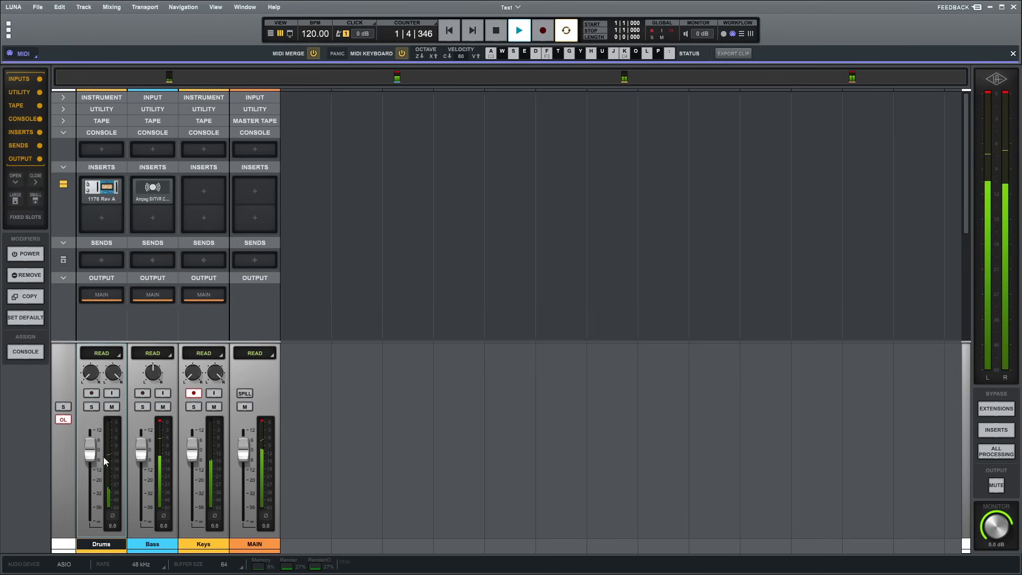
drag(142, 446, 193, 459)
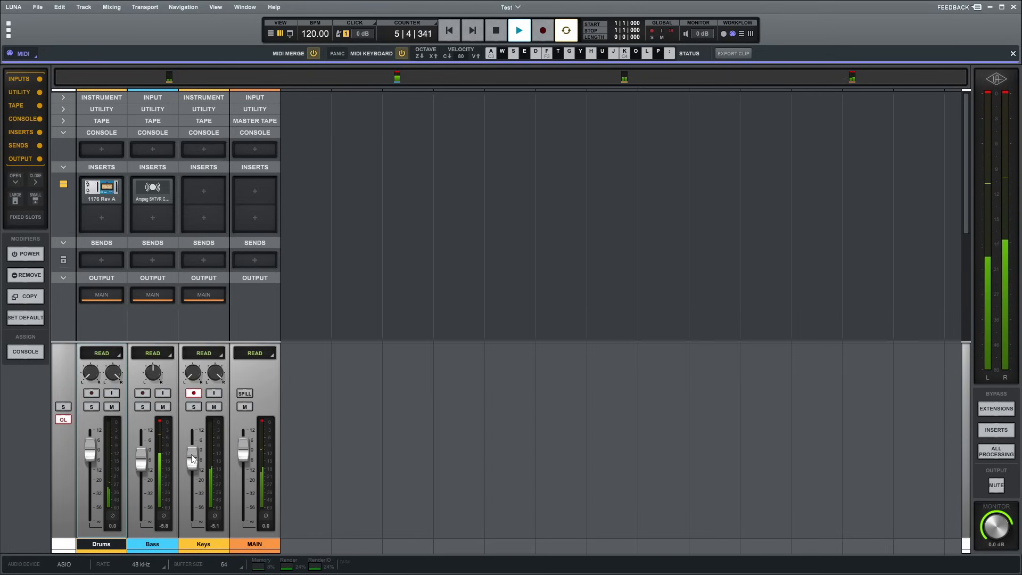
key(space)
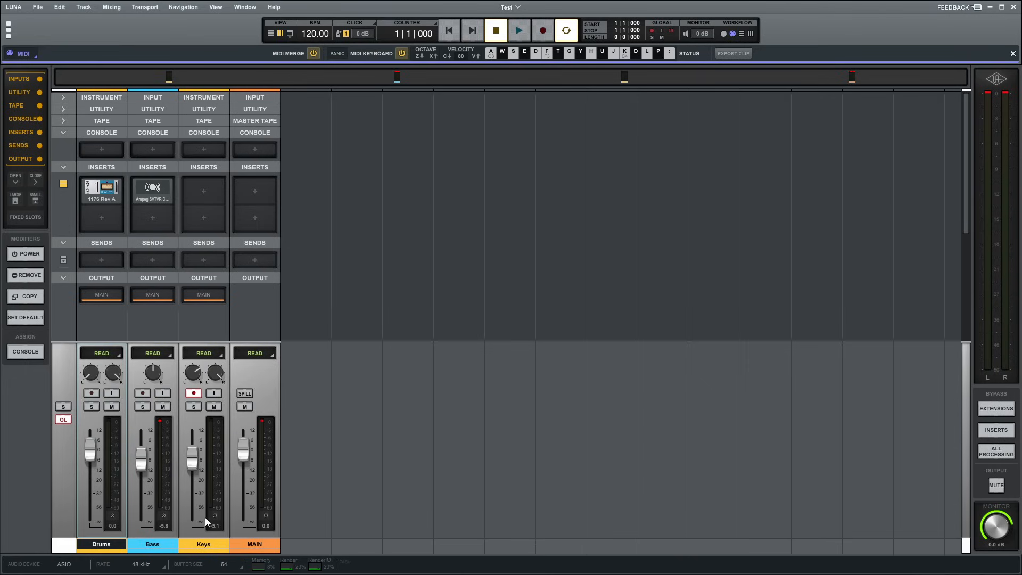
Audition the Keys panning in the mix and switch the Keys channel's stereo pan mode to Simple.
key(space)
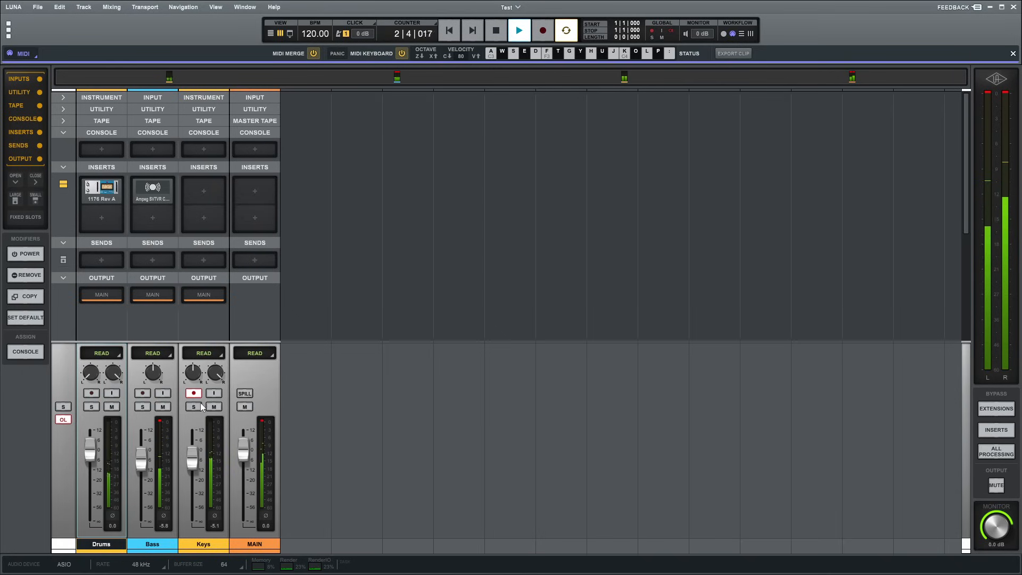
key(space)
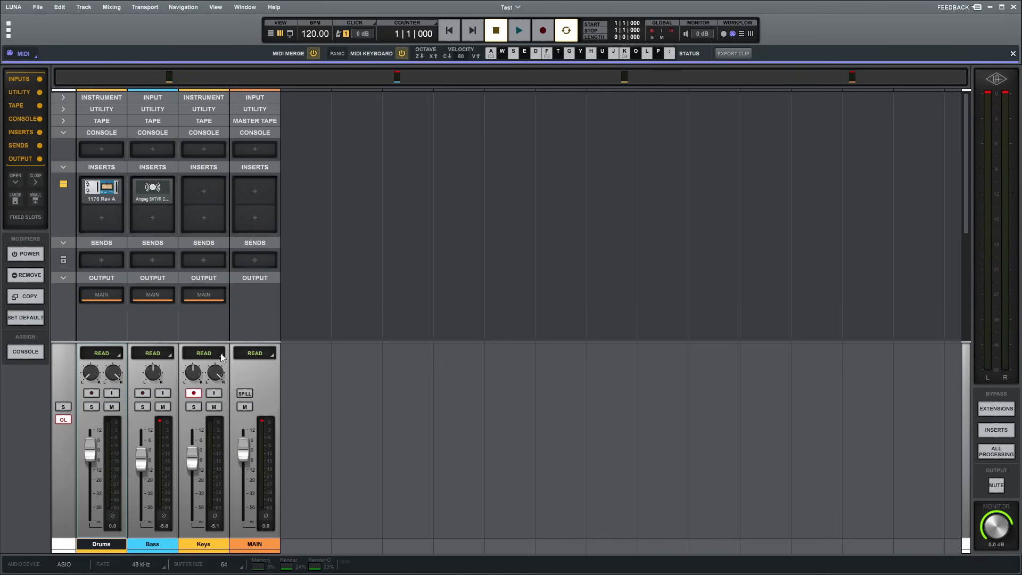
right_click(209, 371)
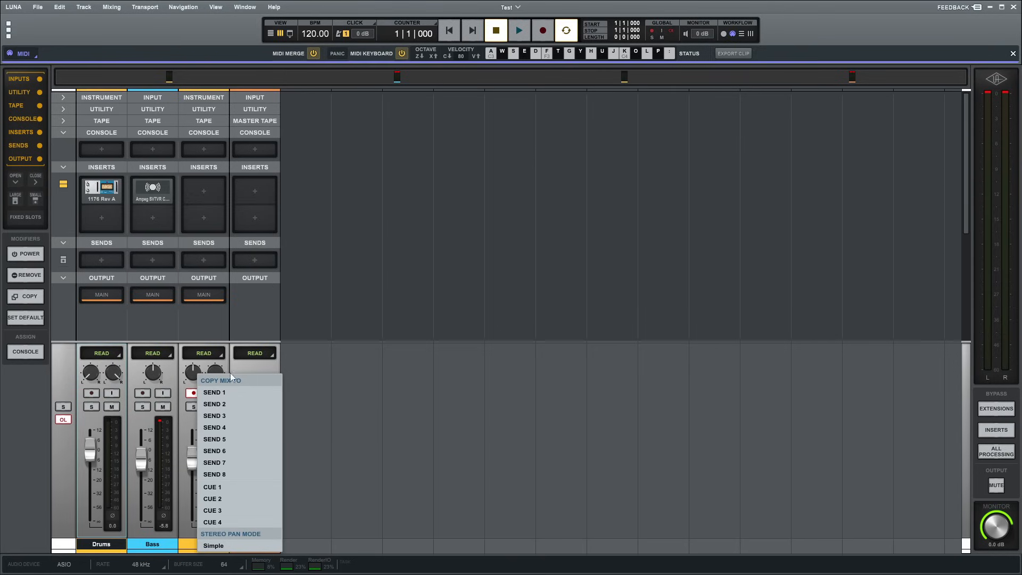
click(224, 547)
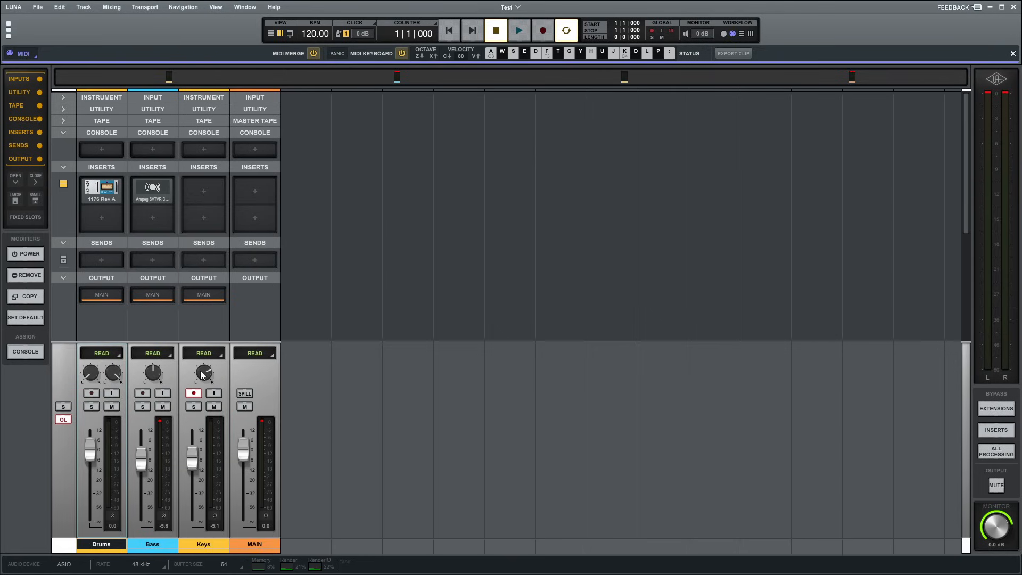
Rebalance the Keys level against the other channels during playback, setting its fader to -10.0 dB.
key(space)
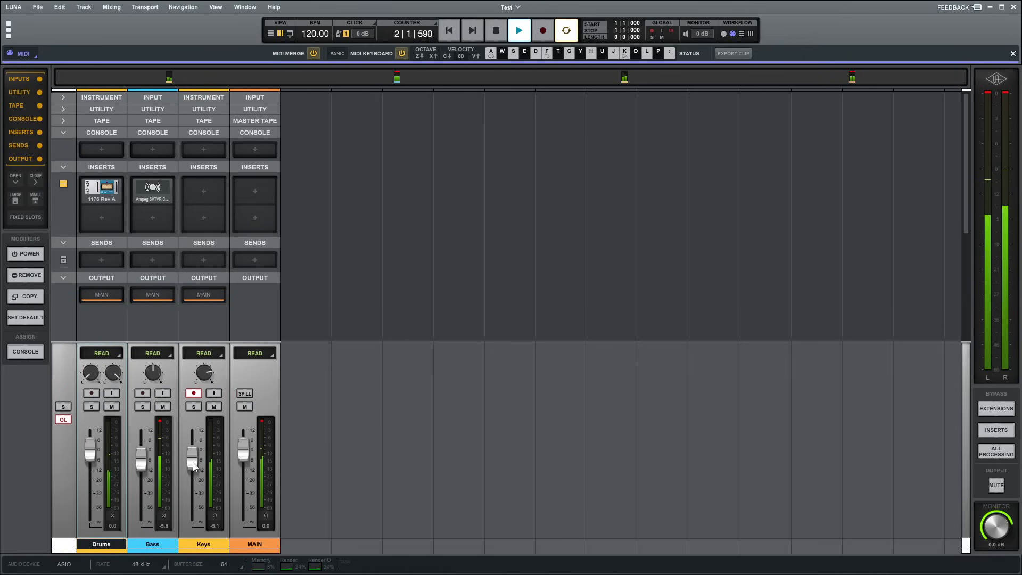
drag(192, 463, 191, 457)
key(space)
key(space)
drag(195, 458, 192, 468)
key(space)
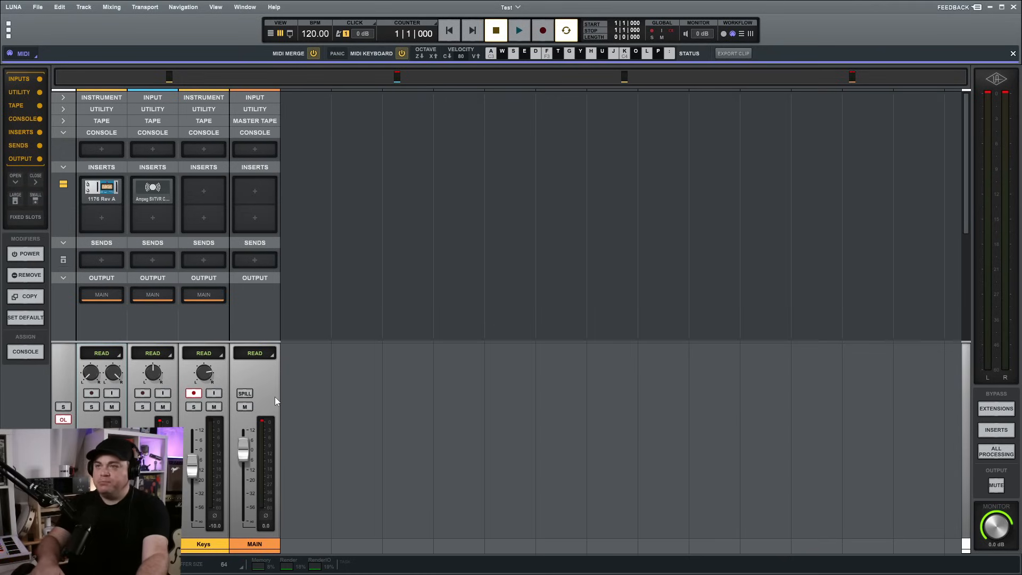
Return to the timeline view, switch to the Mix workflow and open the mixdown settings for the session.
key(ctrl+equal)
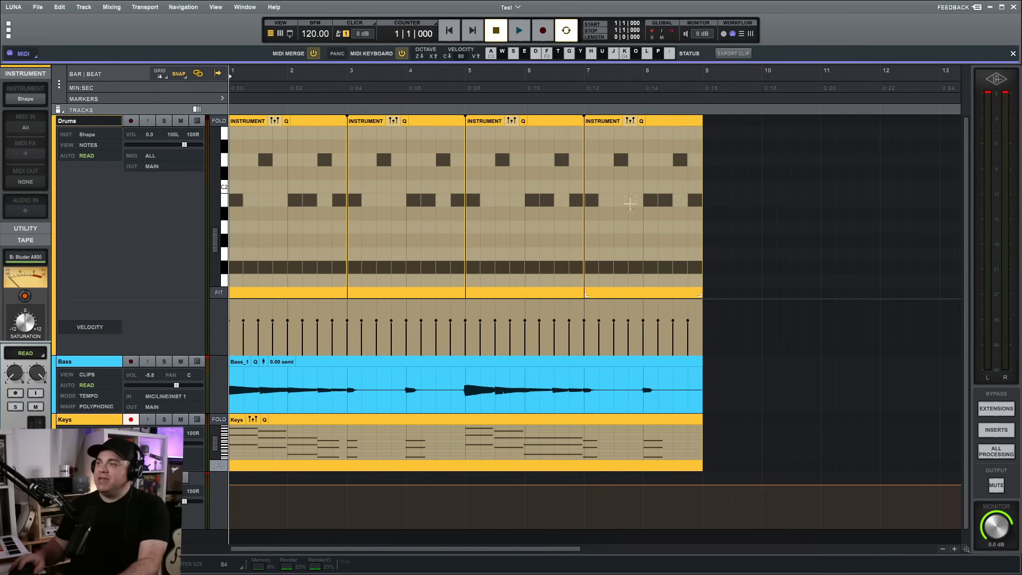
click(750, 33)
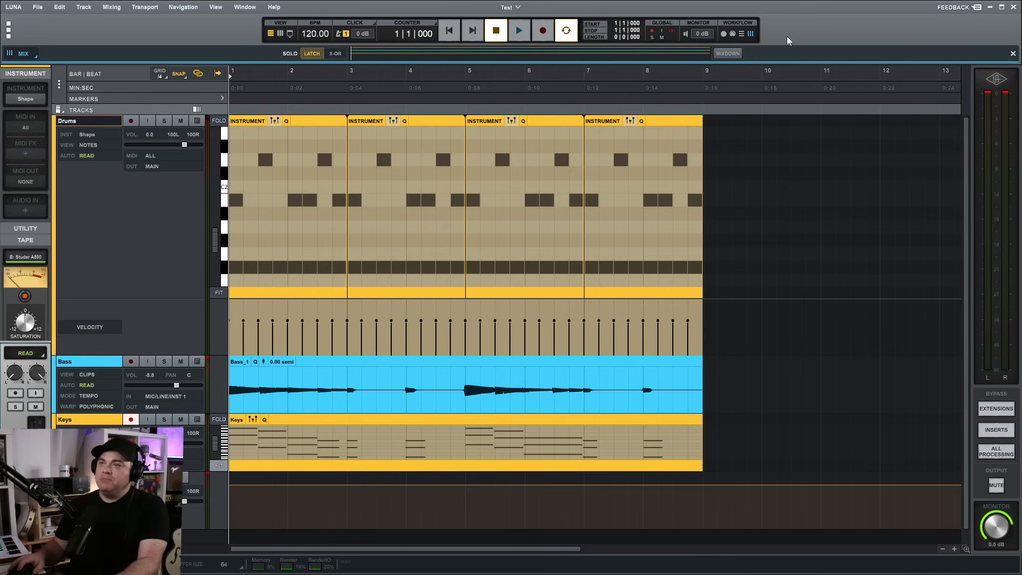
click(727, 54)
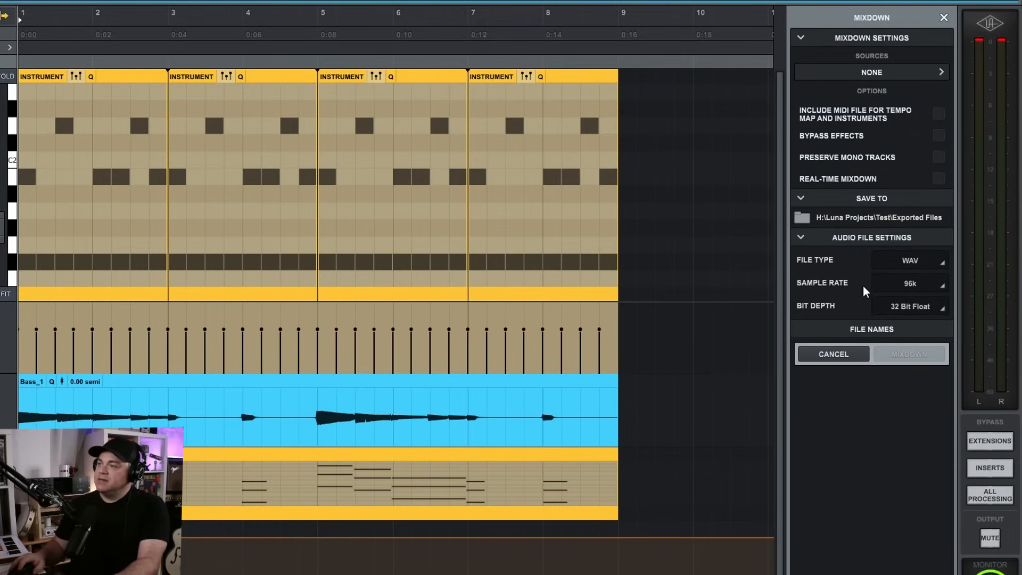
Set the mixdown's audio file type to MP3, with VBR encoding and Highest quality.
click(907, 259)
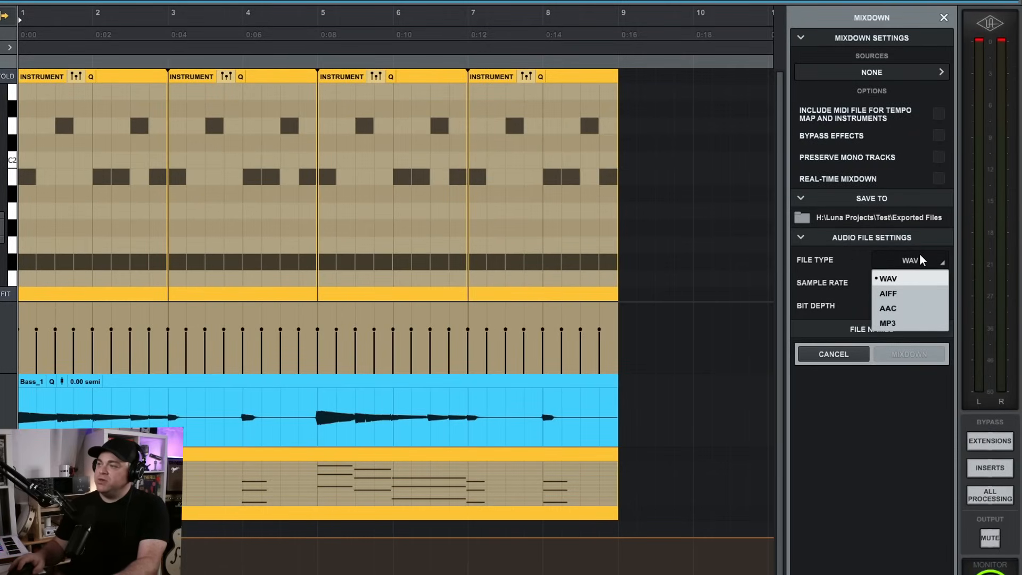
click(899, 323)
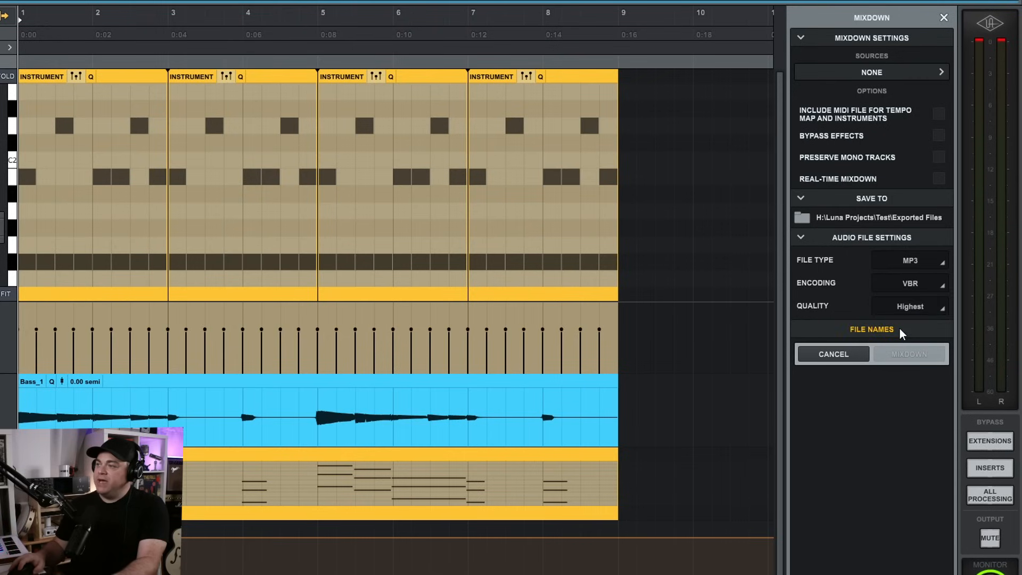
click(933, 286)
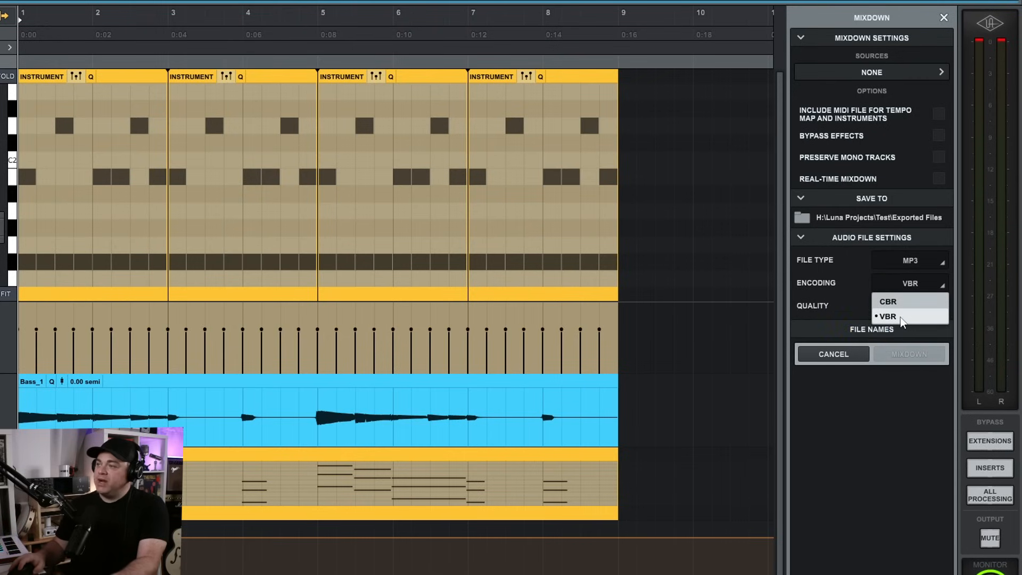
click(921, 283)
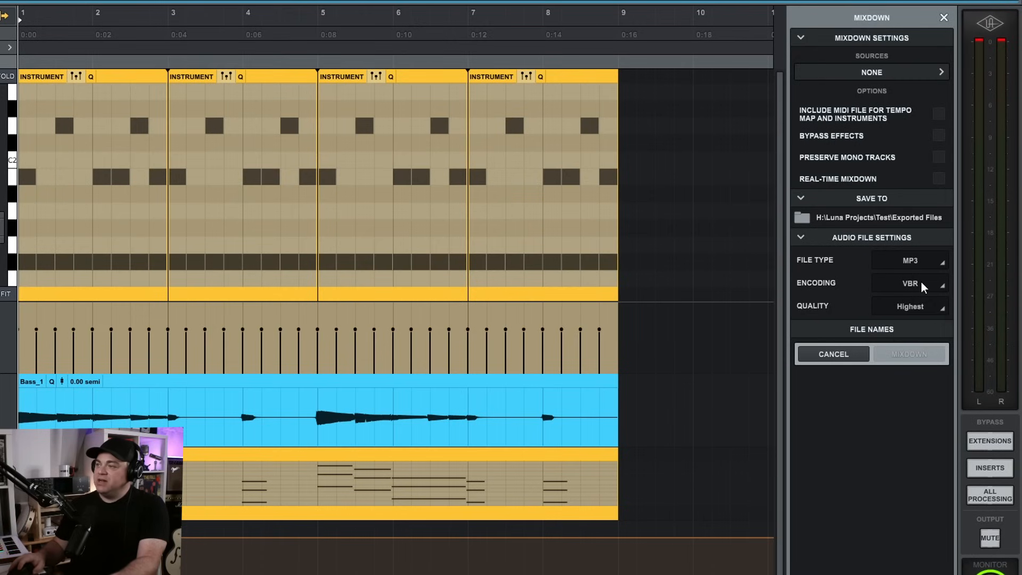
click(933, 309)
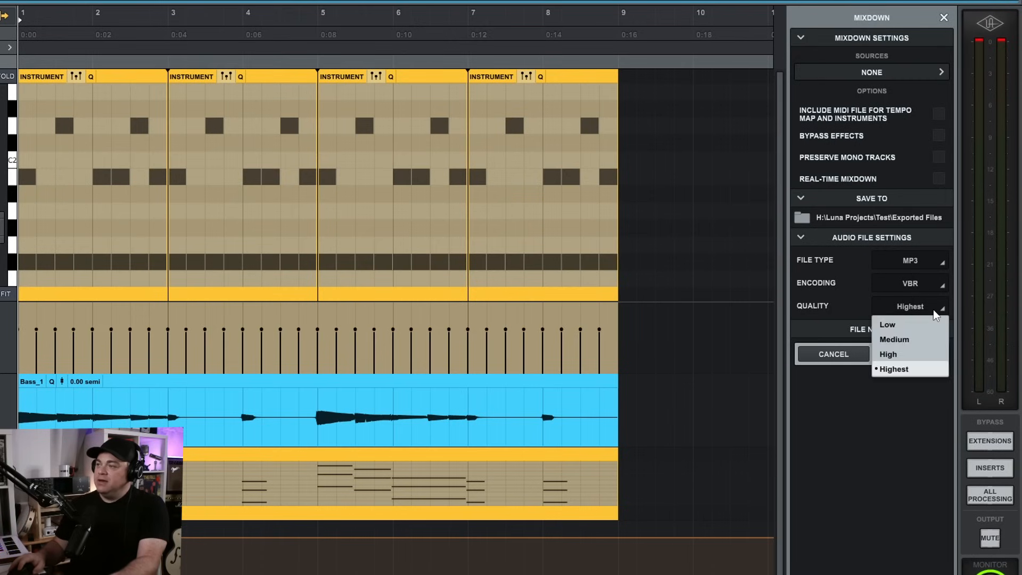
click(849, 309)
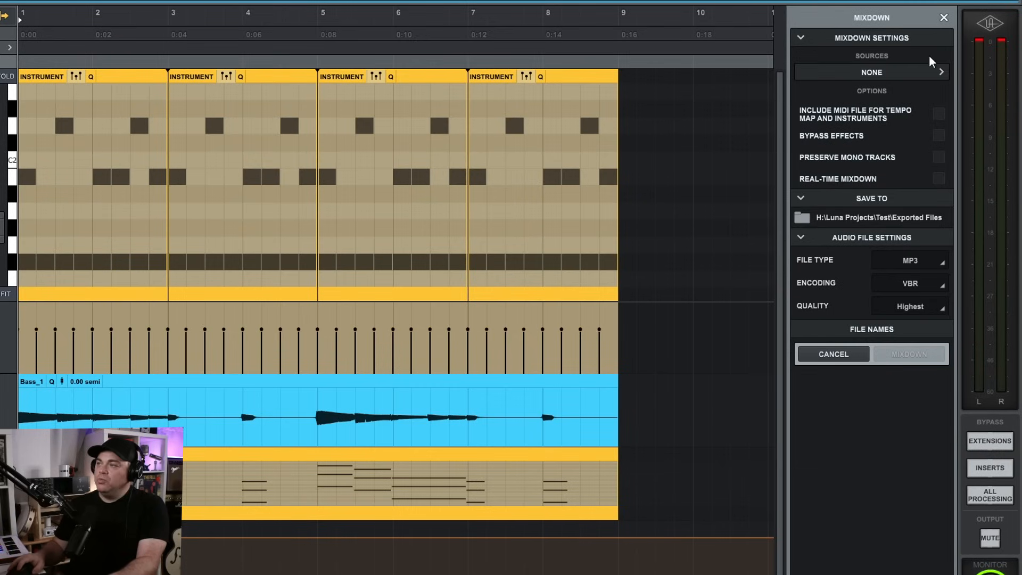
Select MAIN as the only source for the mixdown.
click(938, 69)
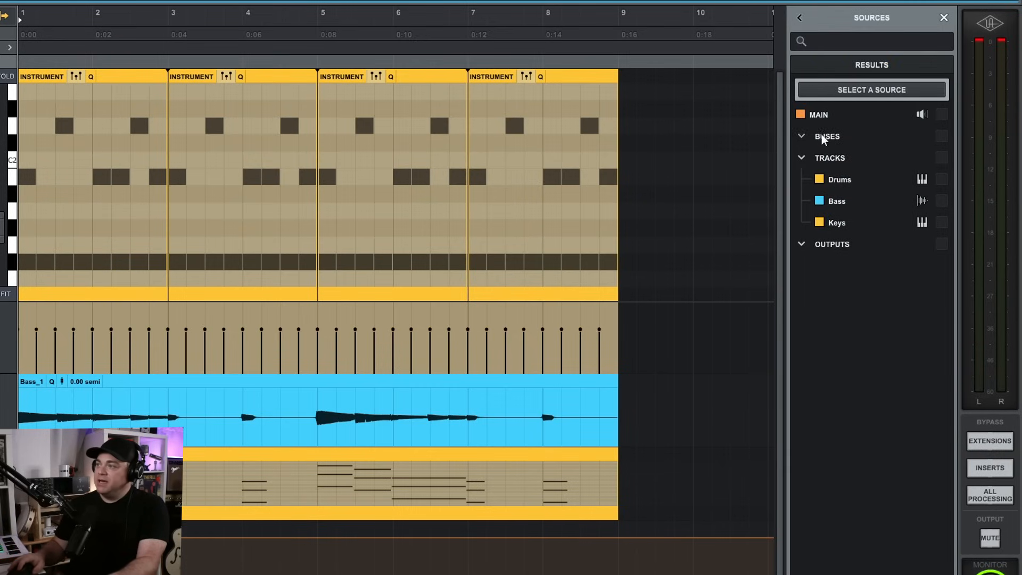
click(941, 115)
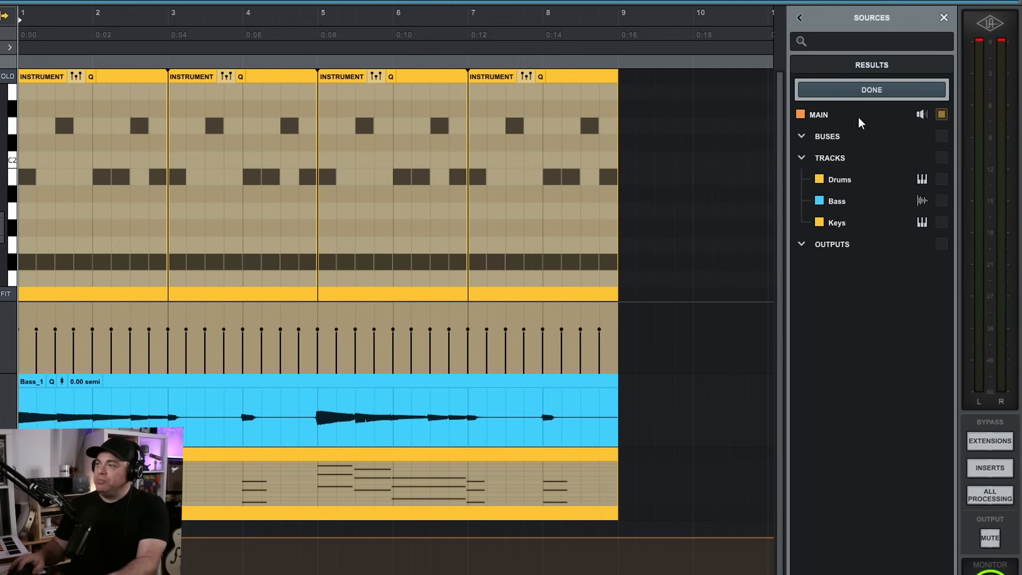
click(875, 88)
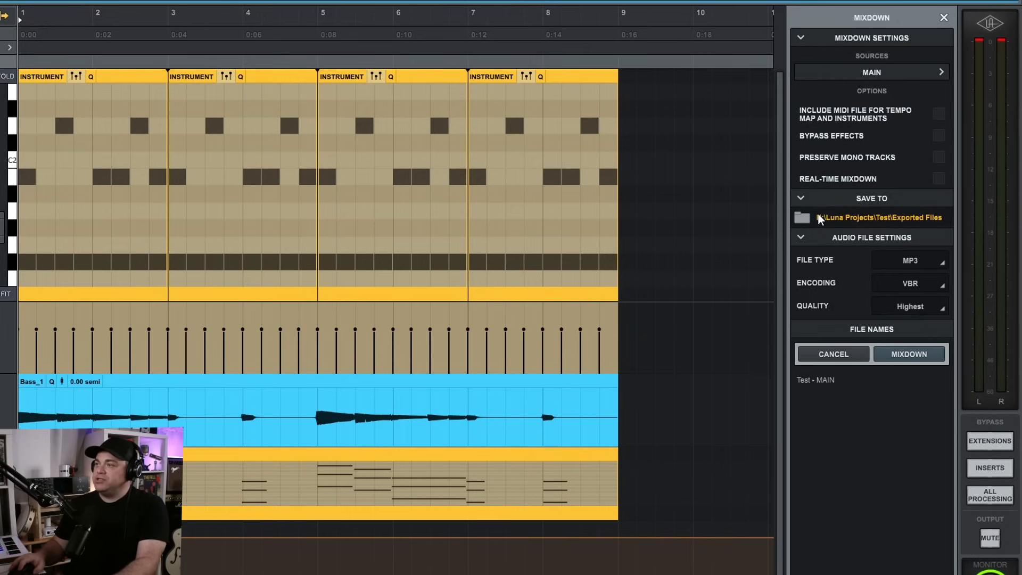
Set the export folder to the root of the SSD500 (H:) drive and render the mixdown.
click(838, 217)
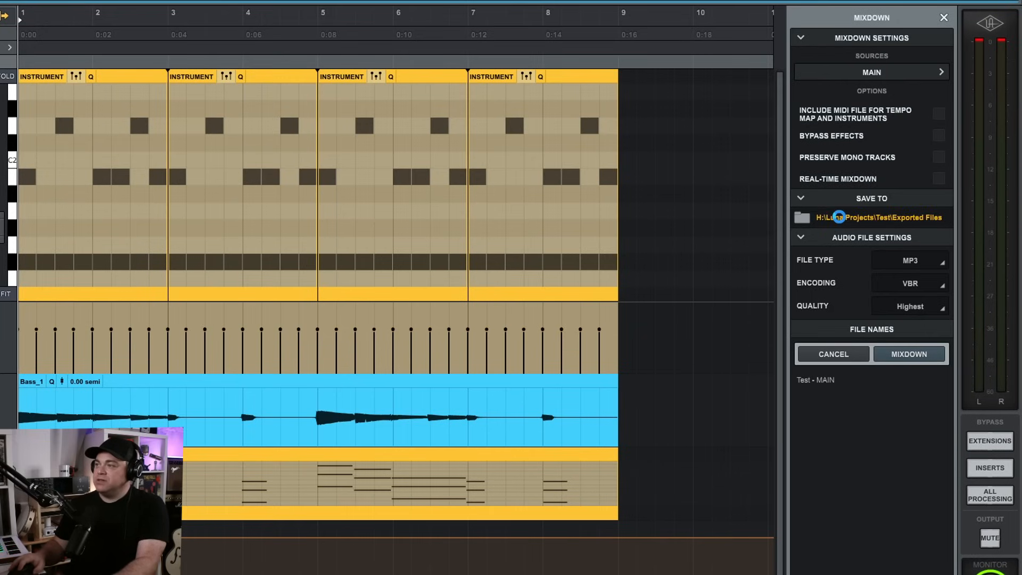
click(218, 138)
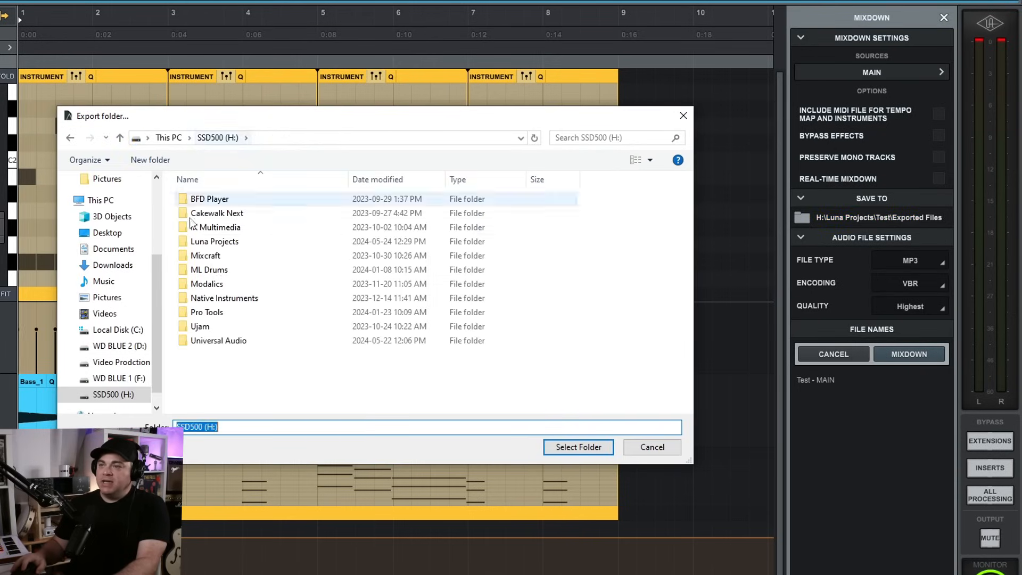
click(563, 449)
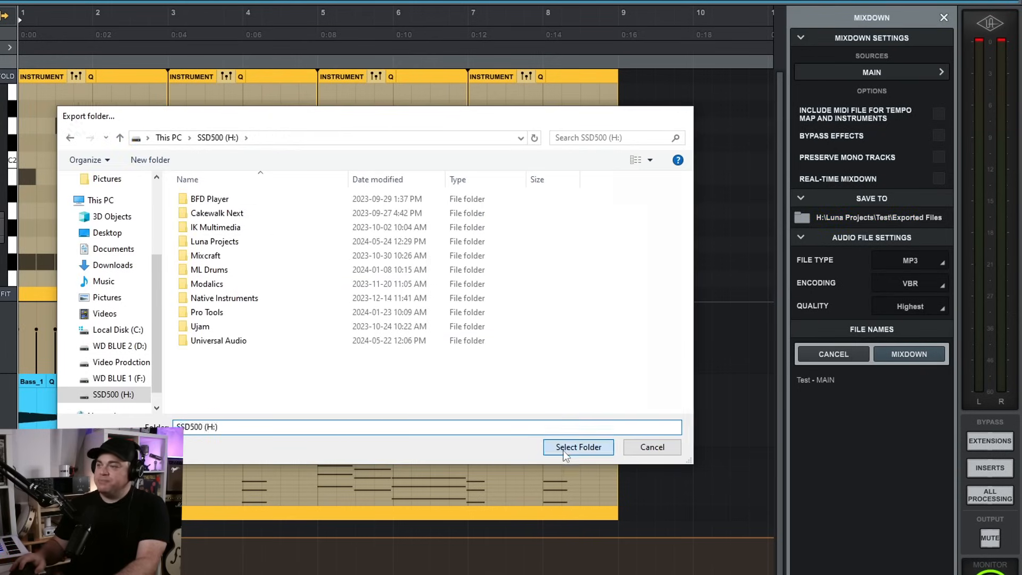
click(910, 353)
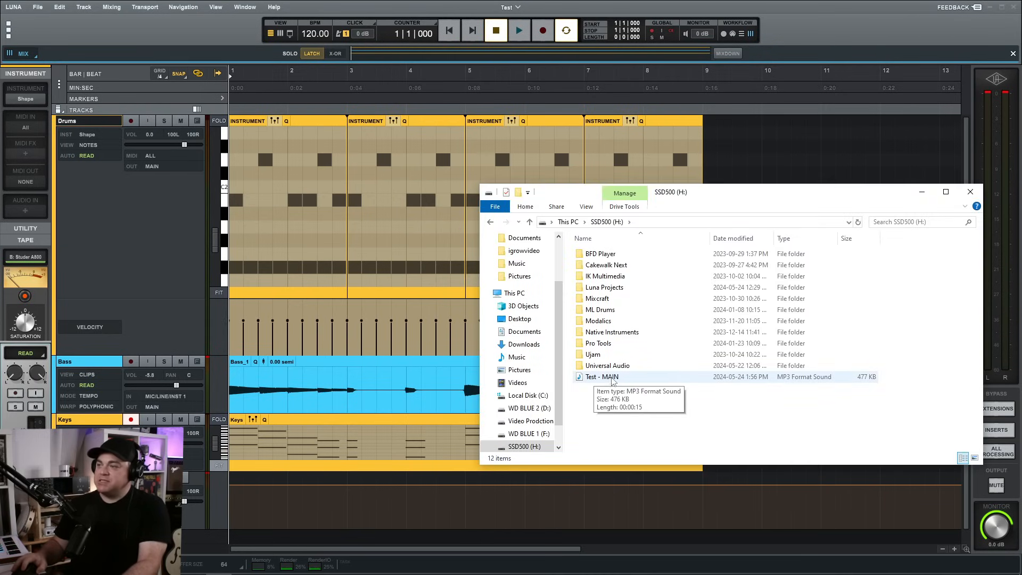
Play the exported Test - MAIN MP3 from the SSD500 (H:) drive, then close the player and return to LUNA.
click(595, 376)
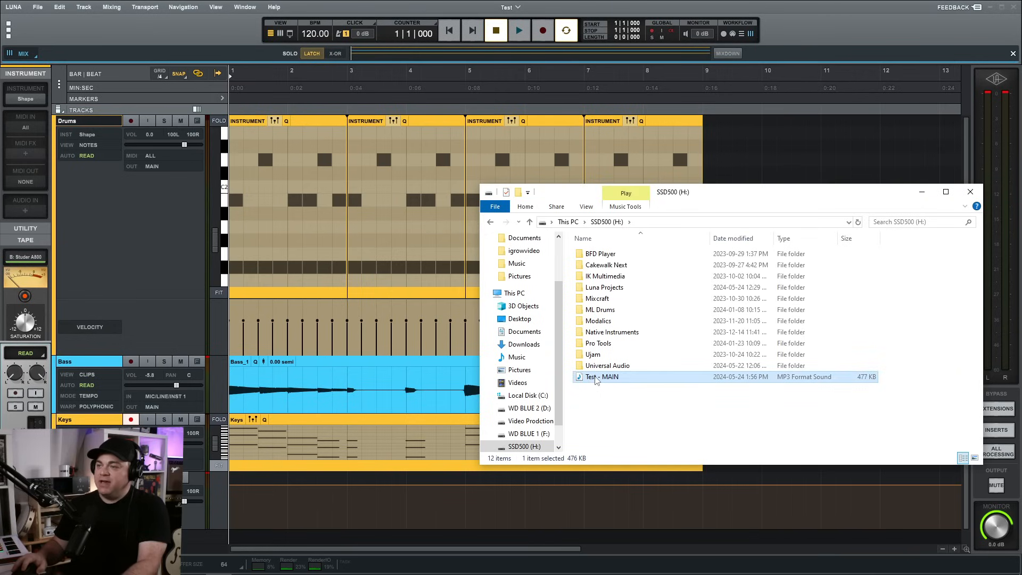
double_click(595, 377)
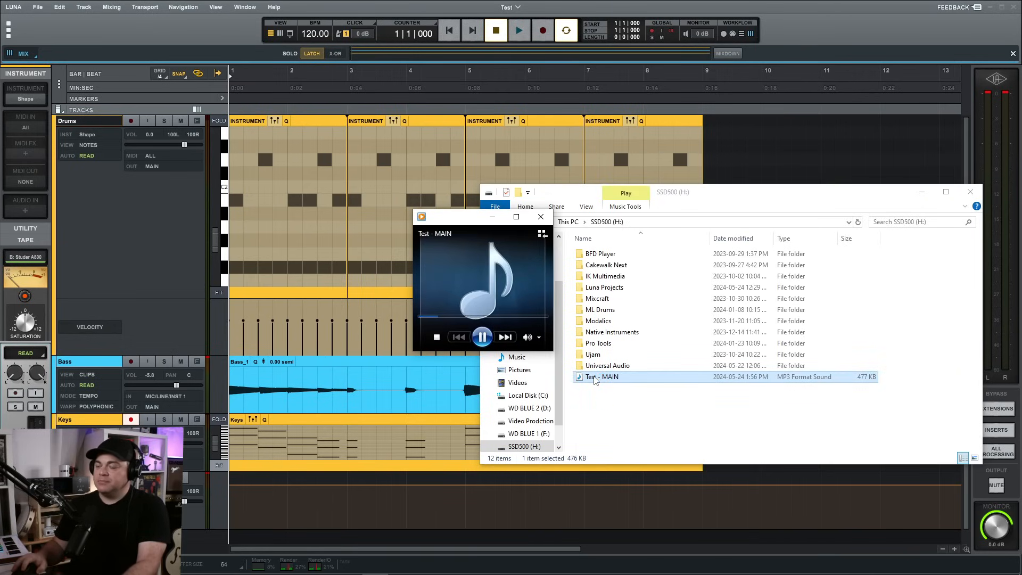
click(543, 218)
click(669, 180)
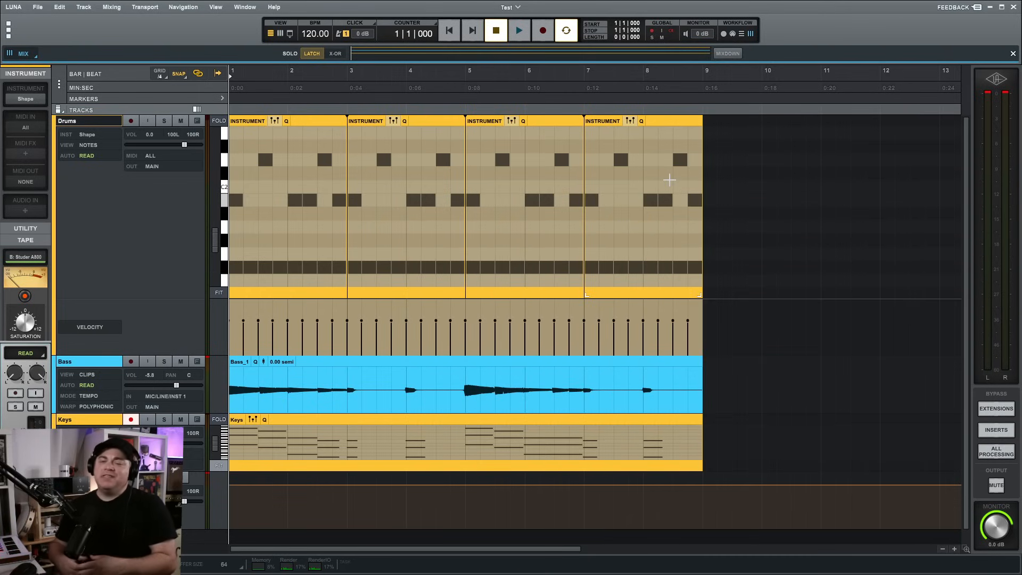